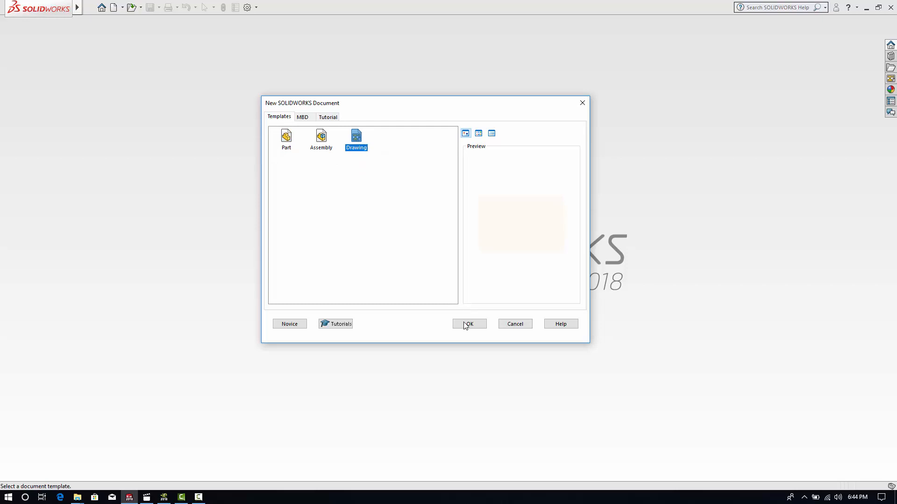
- Create a new drawing with the "a - landscape.slddrt" sheet format and dismiss the Model View command without inserting a model
click(466, 326)
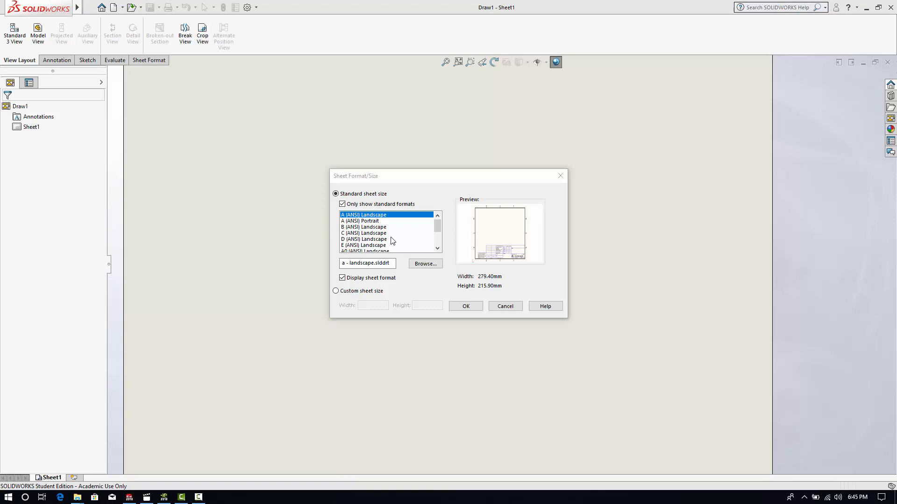
drag(438, 228, 437, 228)
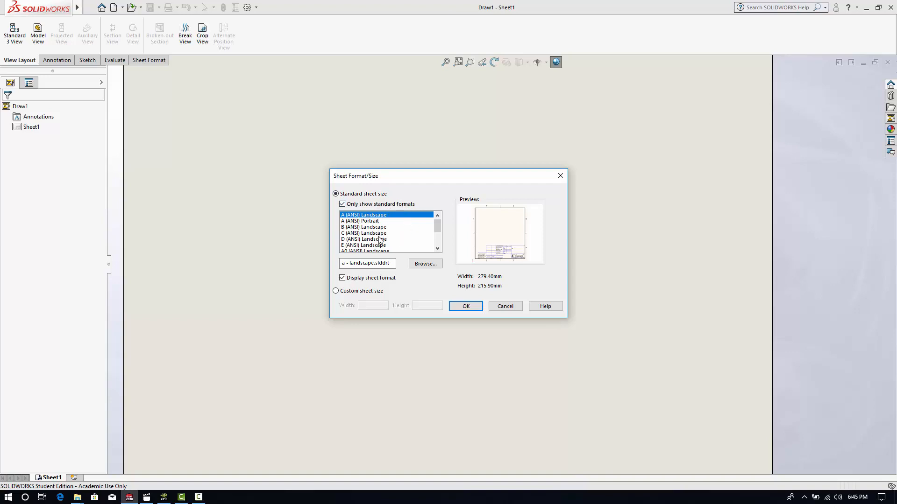
click(423, 264)
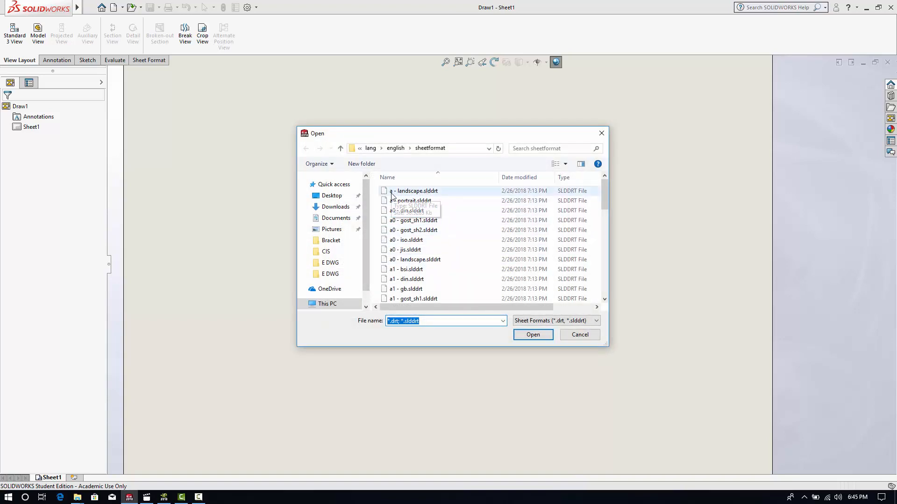
click(578, 336)
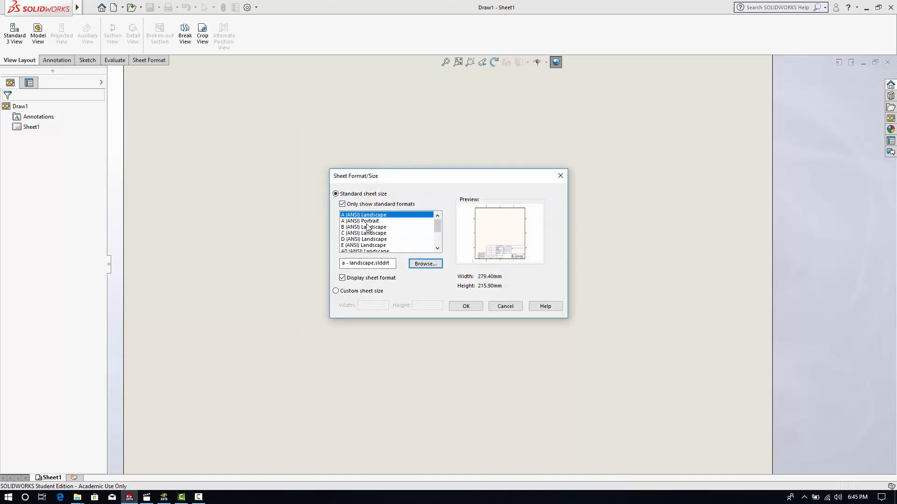
click(425, 264)
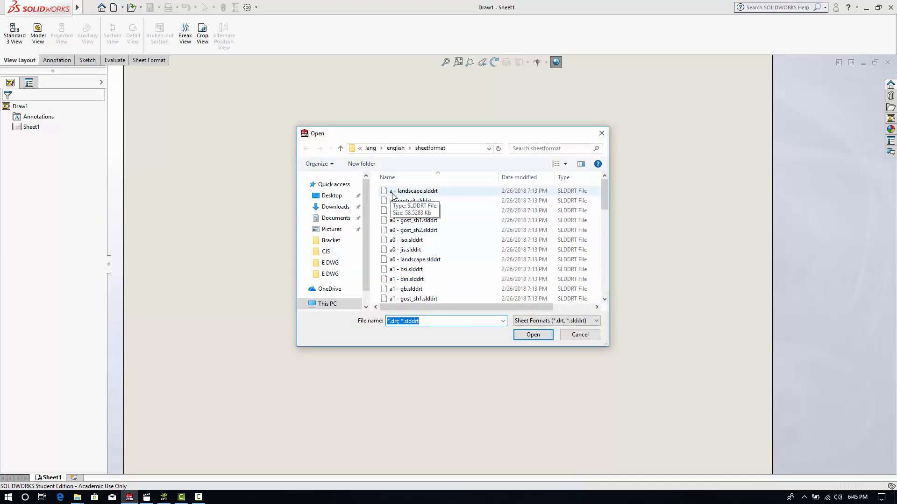
click(413, 193)
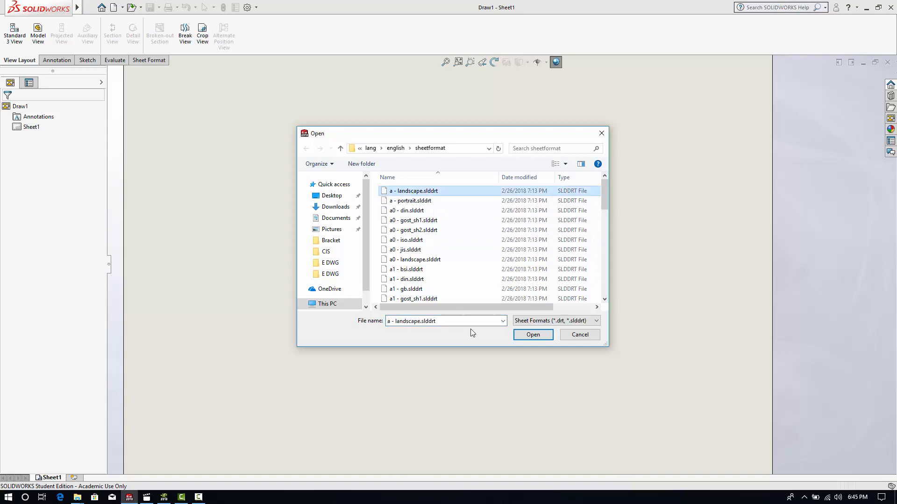
click(532, 335)
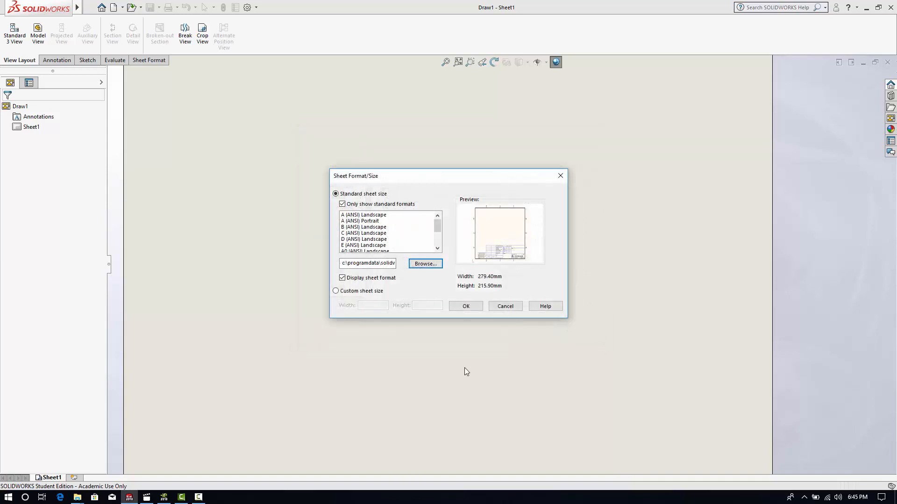
click(466, 306)
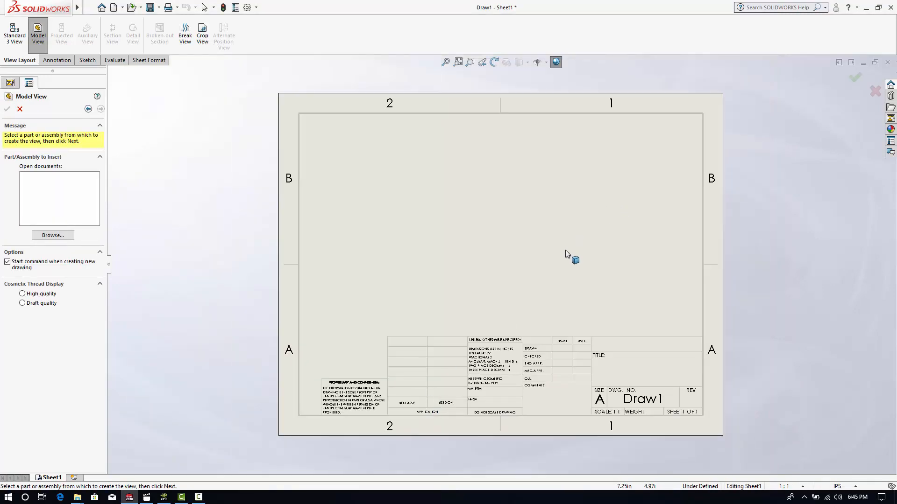
click(20, 109)
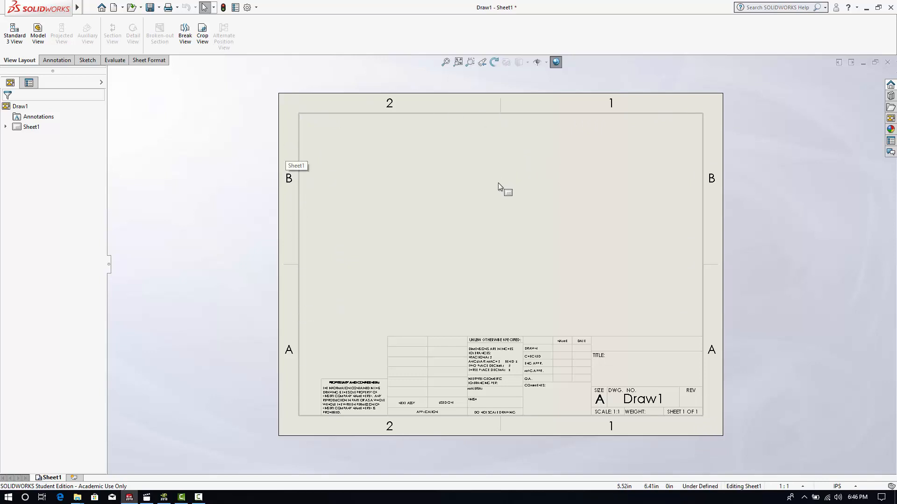
- Switch Sheet1 to sheet format editing and return to editing the sheet
right_click(639, 195)
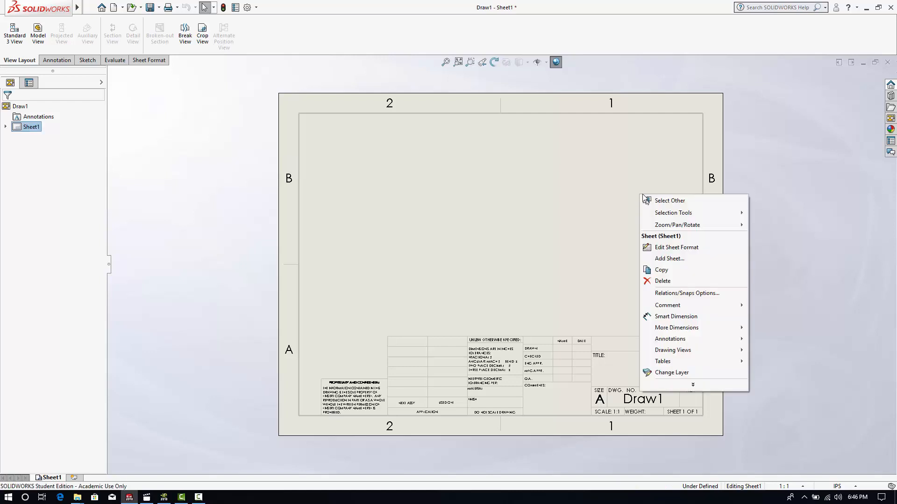
click(672, 194)
right_click(640, 197)
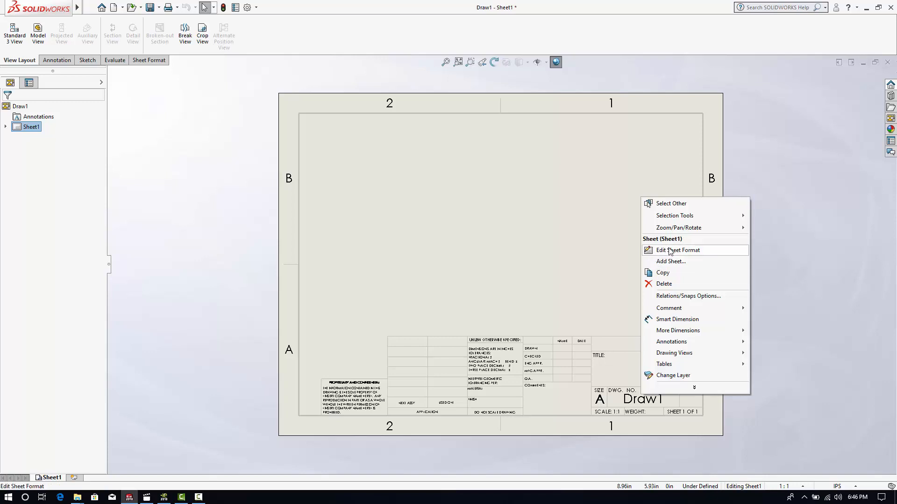
click(671, 251)
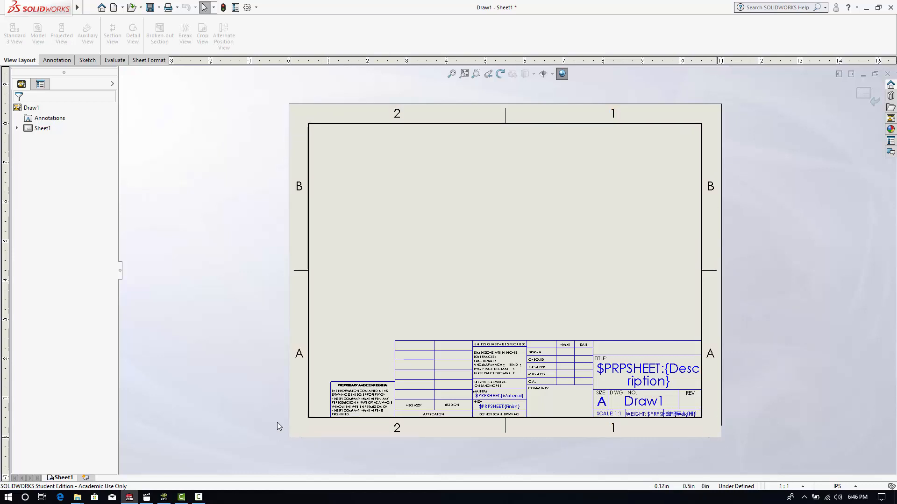
right_click(539, 221)
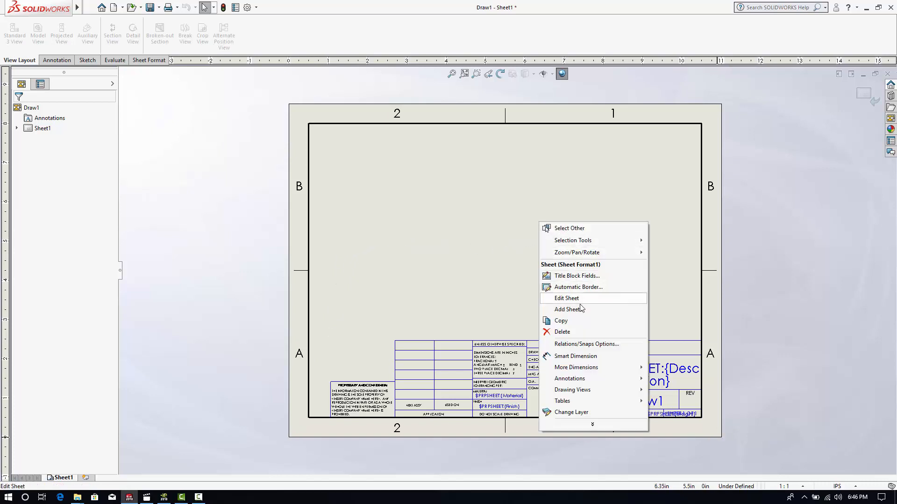
click(567, 298)
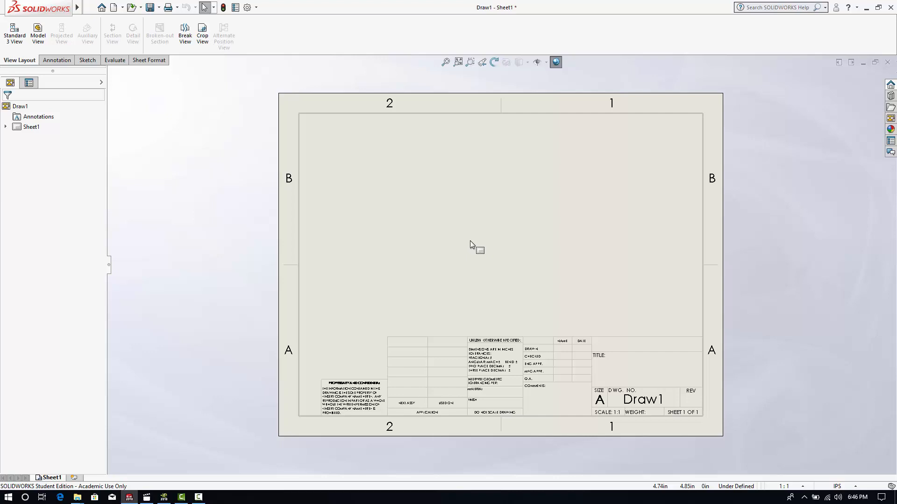
- Open Sheet1's sheet format for editing and delete the entire title block with its lines and notes
right_click(457, 215)
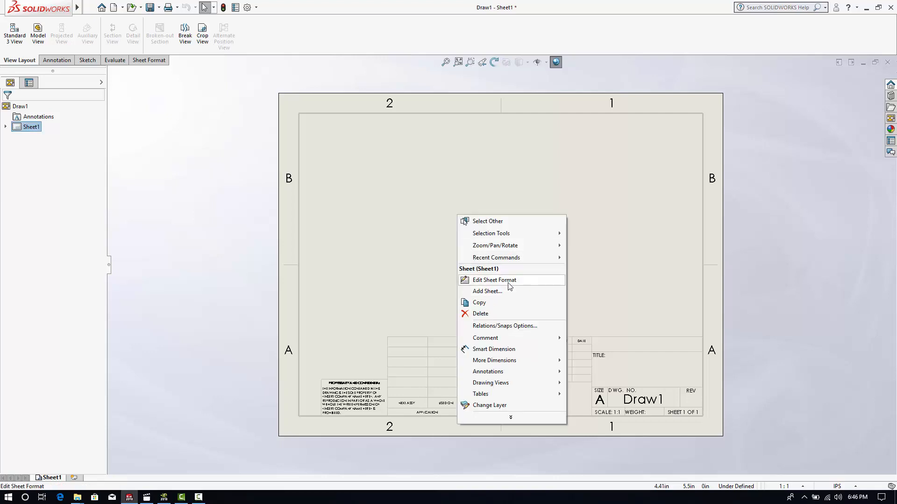
click(494, 280)
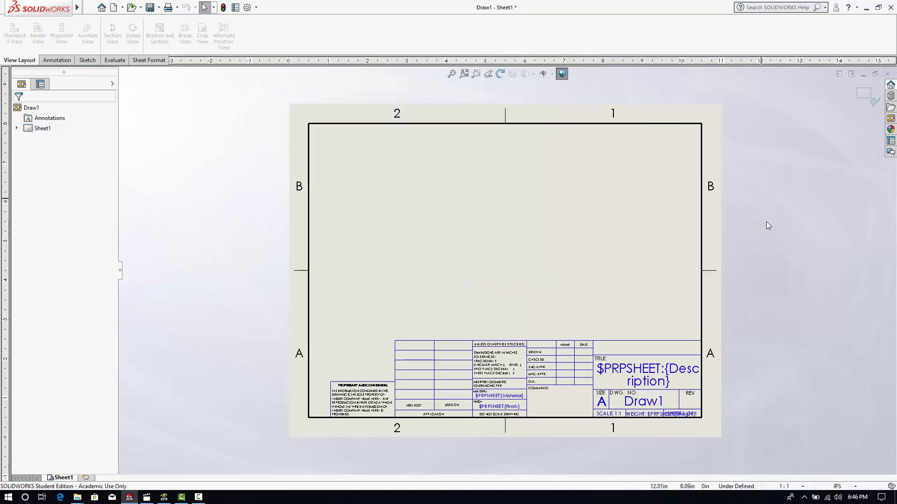
scroll(544, 397, down, 2)
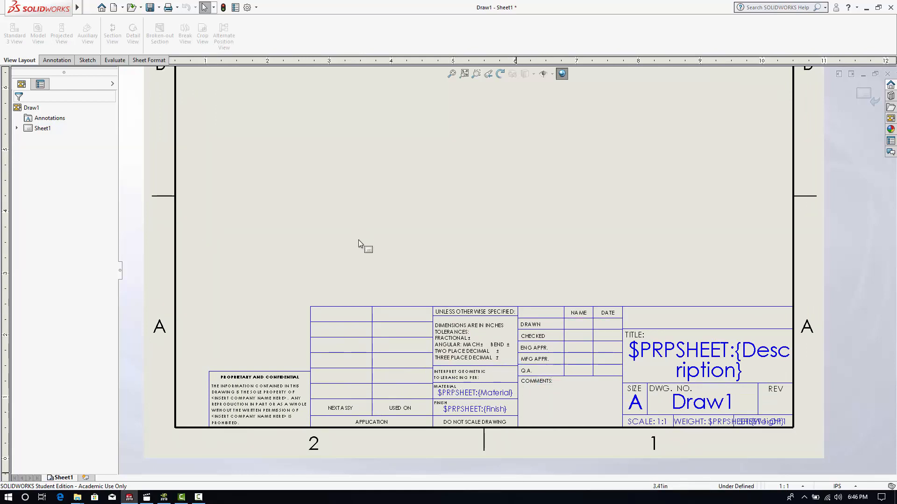
scroll(407, 317, up, 3)
scroll(450, 173, down, 2)
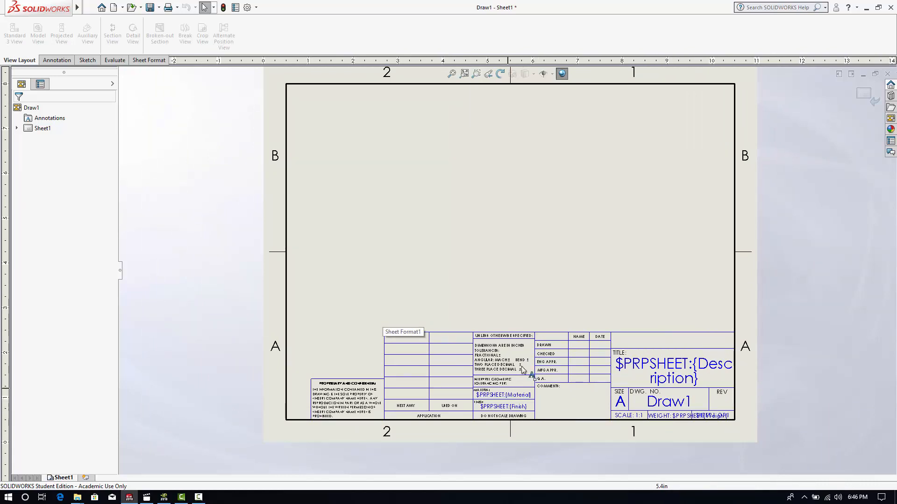
scroll(587, 373, down, 1)
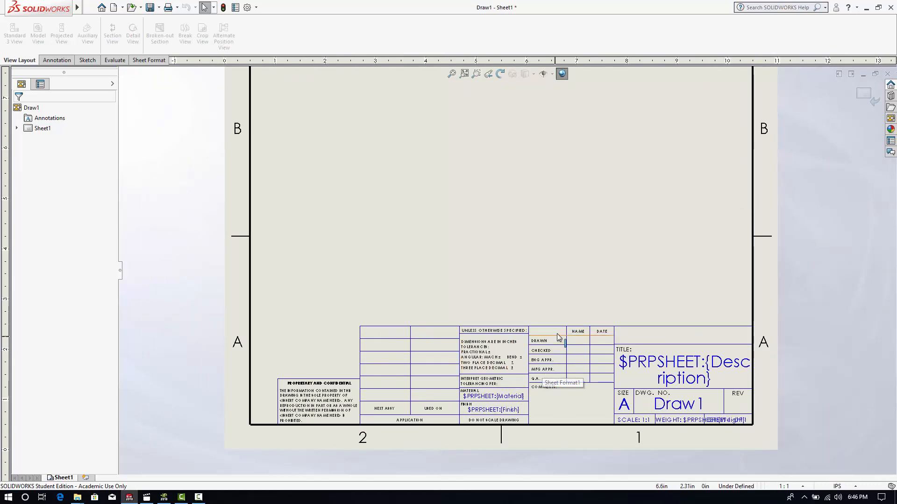
key(f)
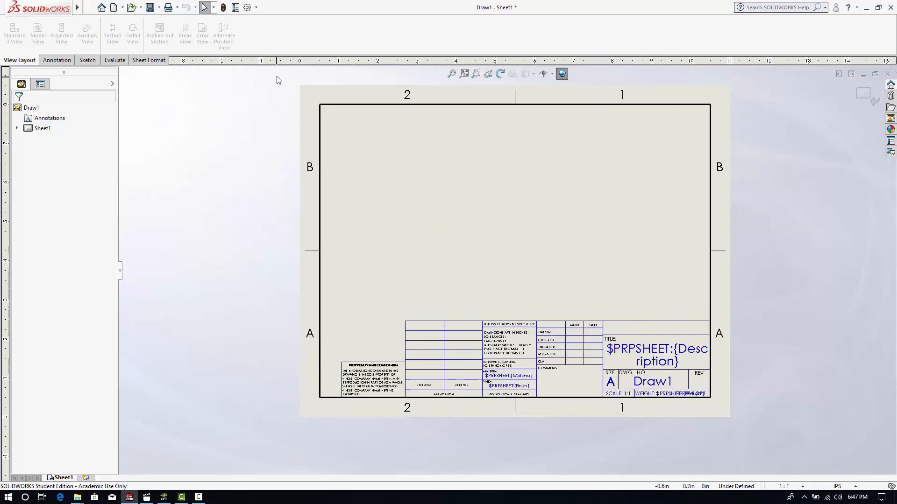
drag(276, 75, 749, 440)
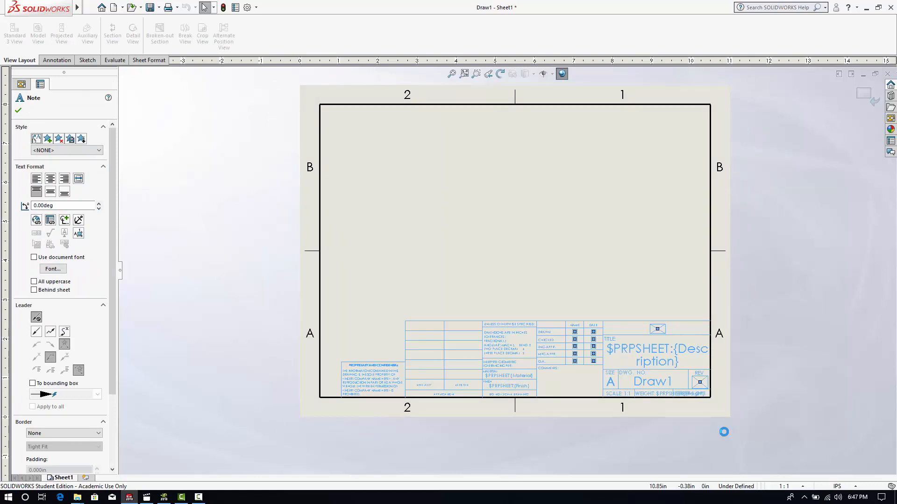
key(Delete)
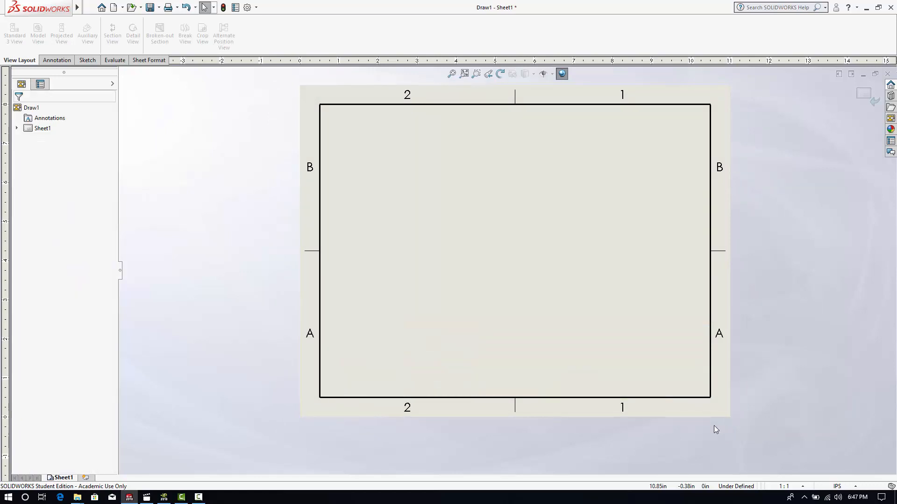
- Try to delete the drawing border from the sheet format
click(321, 228)
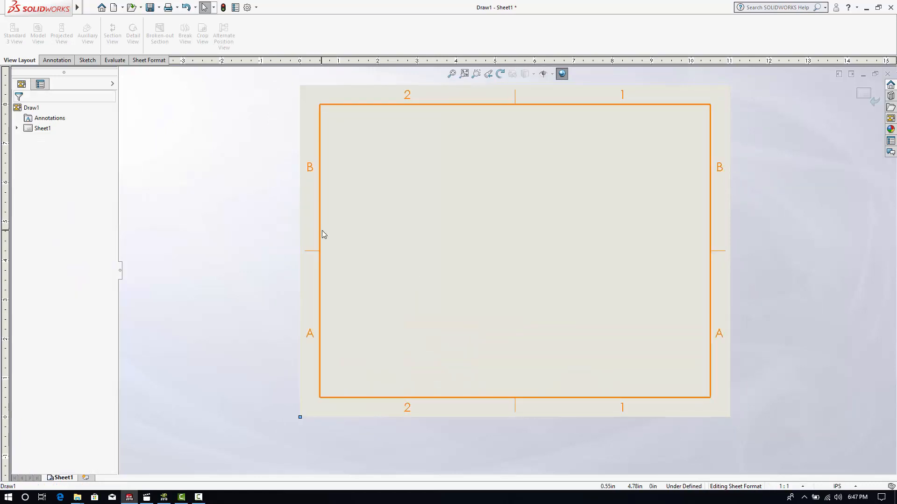
click(319, 211)
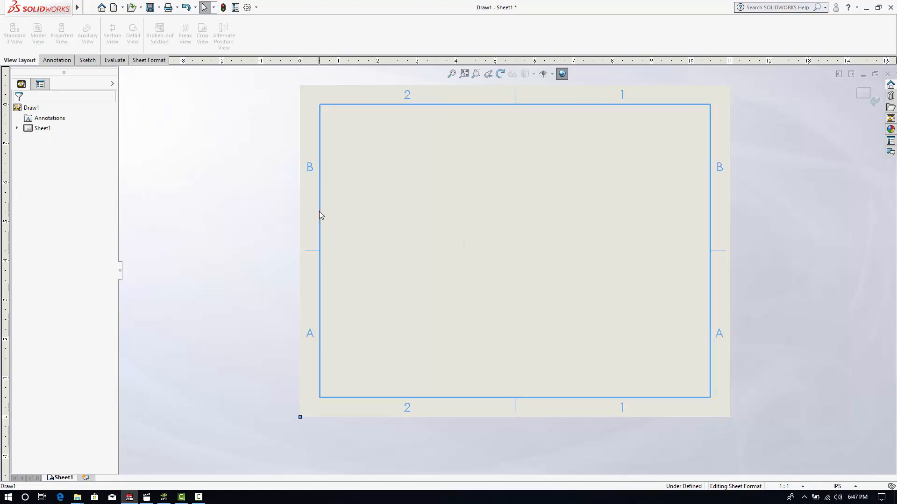
key(Delete)
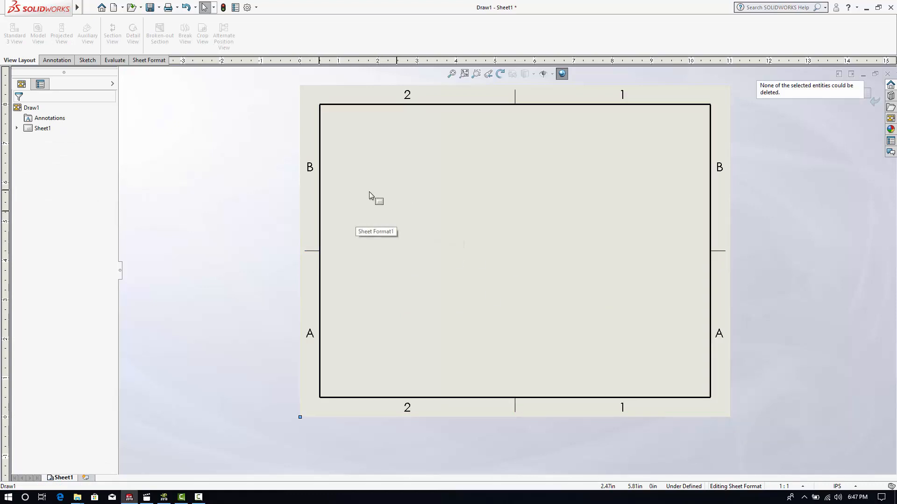
- Delete Sheet1 together with its border, and open the sheet format of the blank replacement sheet for editing
drag(272, 86, 784, 460)
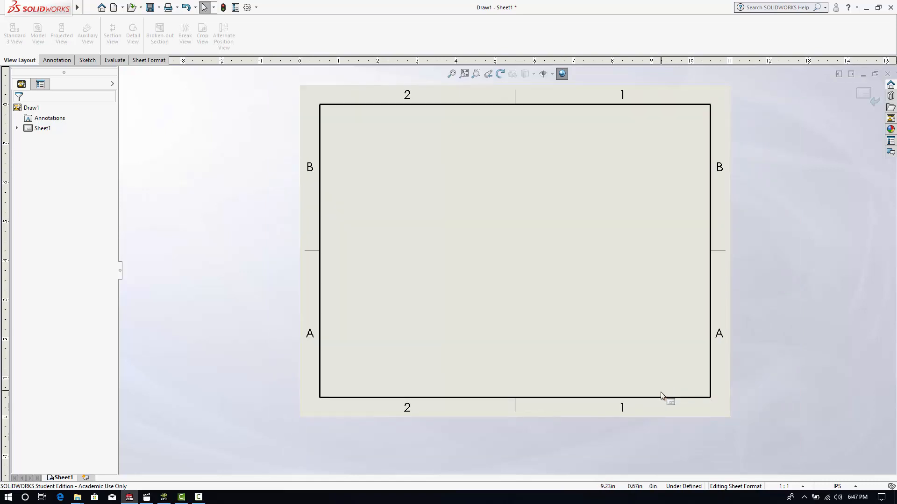
right_click(656, 398)
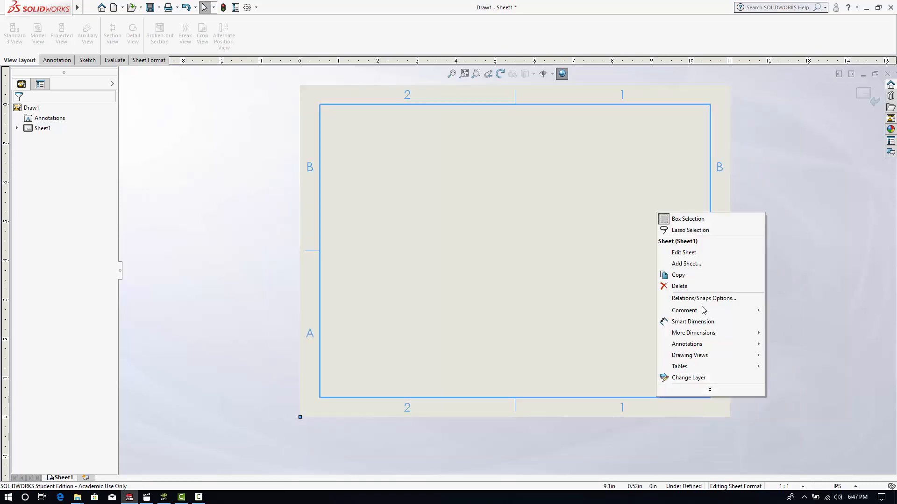
click(682, 286)
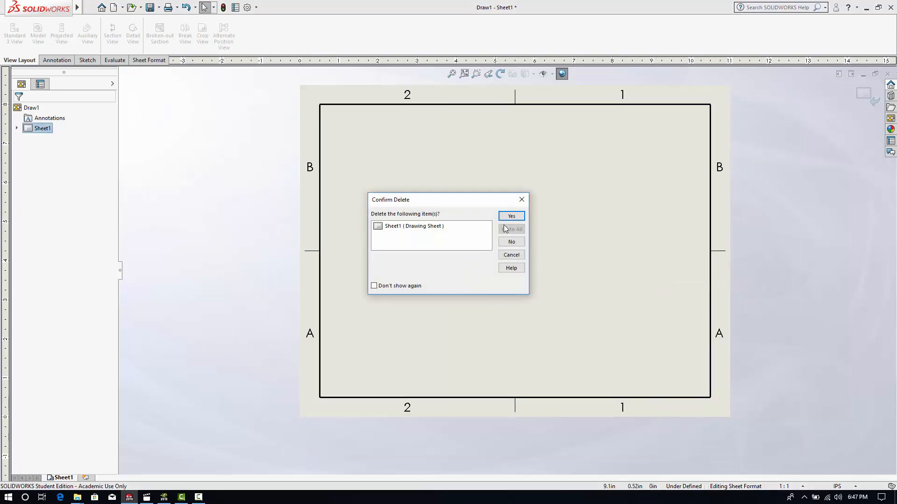
click(509, 215)
scroll(483, 258, up, 1)
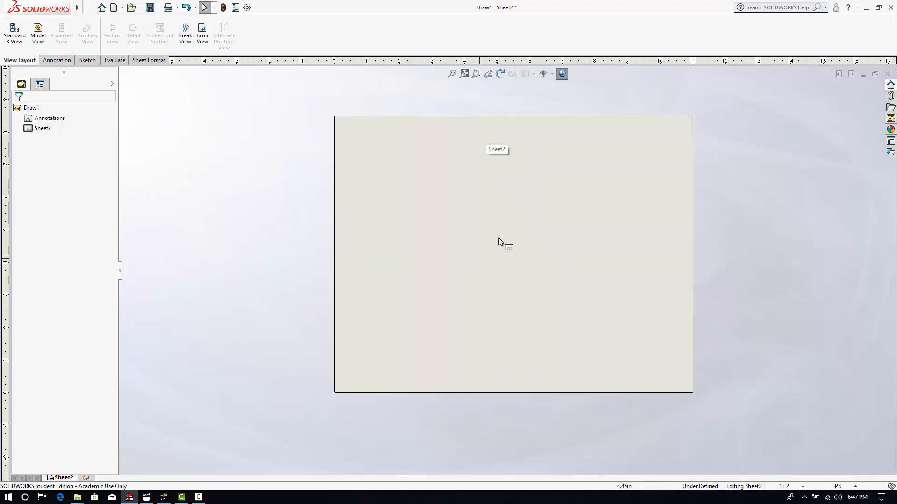
right_click(532, 205)
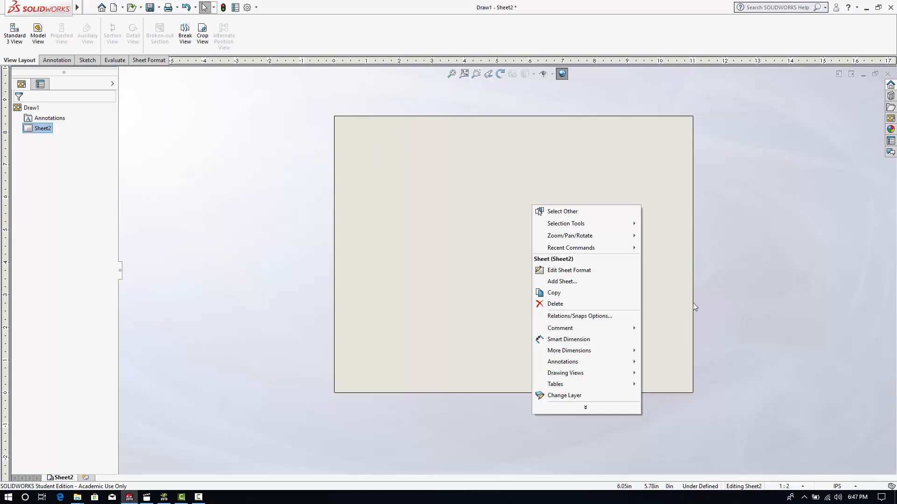
click(587, 271)
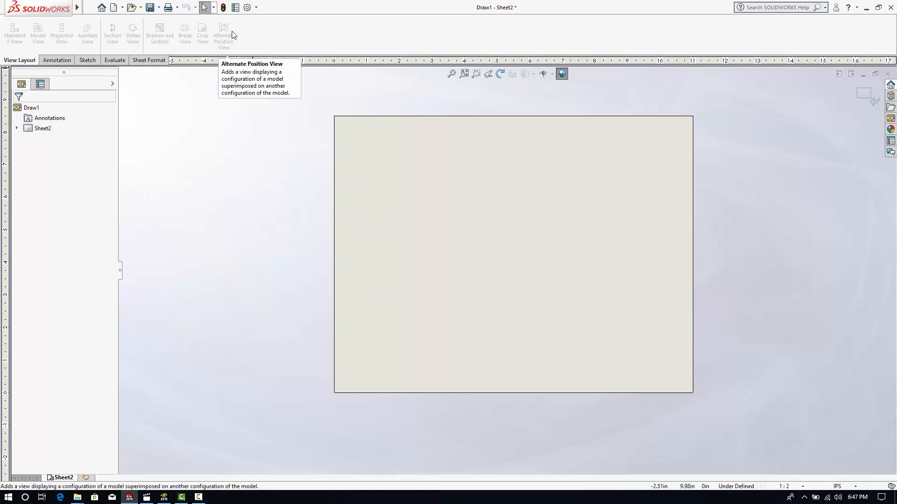
- Open the drawing's document properties and review the drafting standard and dimension settings alongside the general system options
click(245, 8)
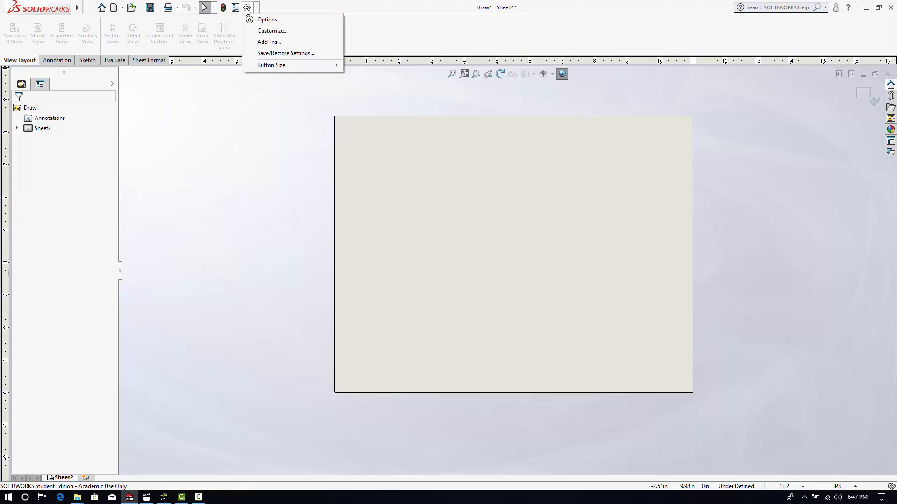
click(265, 20)
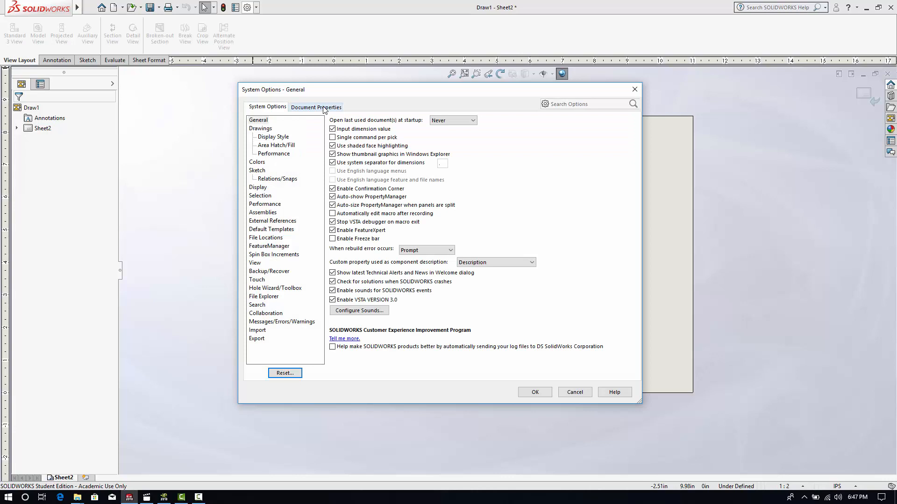
click(324, 108)
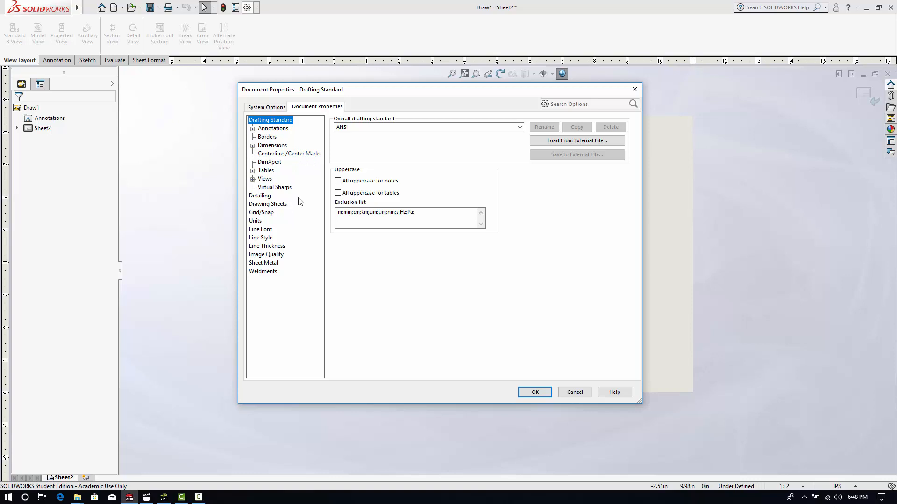
click(275, 146)
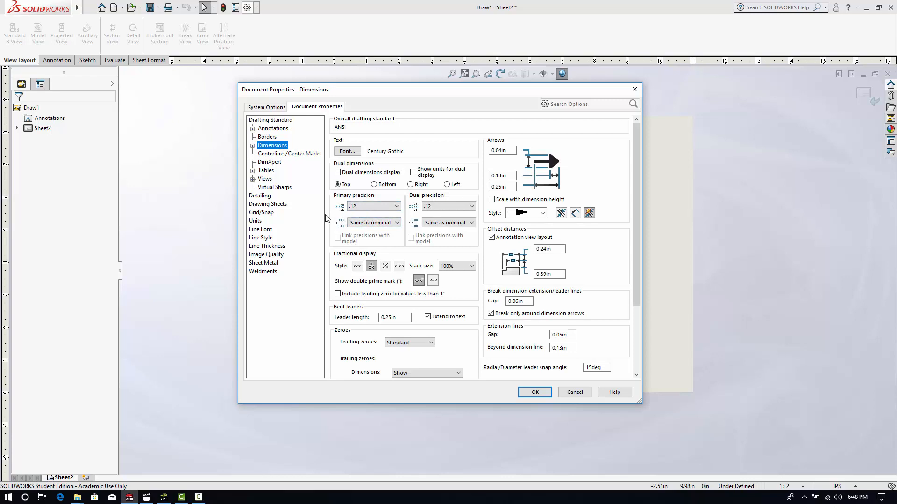
click(273, 107)
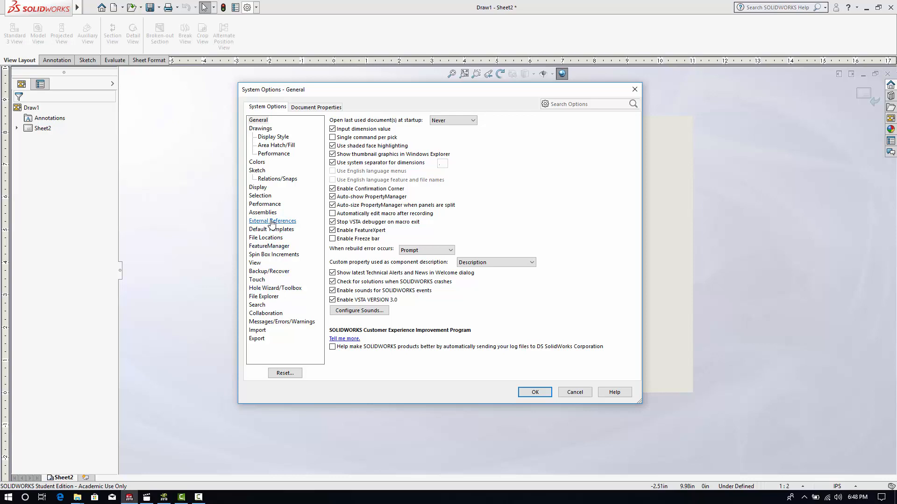
click(299, 107)
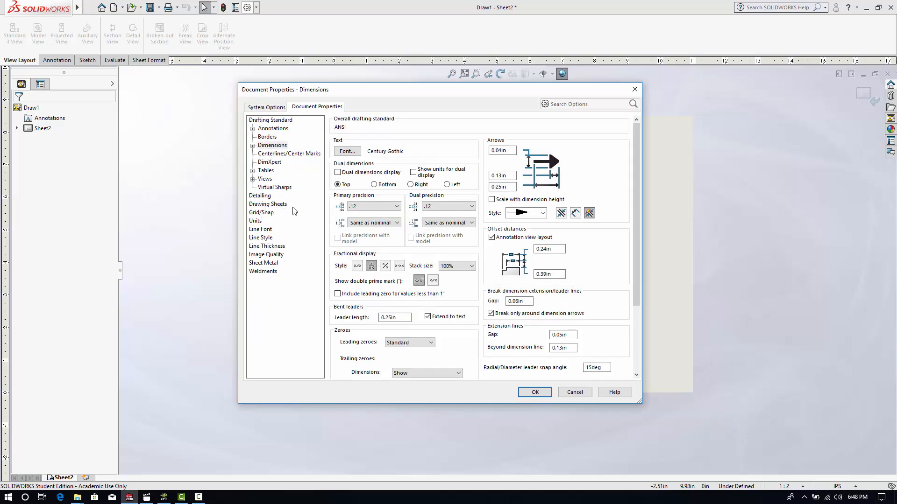
- Set the document's length units to three decimal places (.123) and the angle decimals to None
click(257, 222)
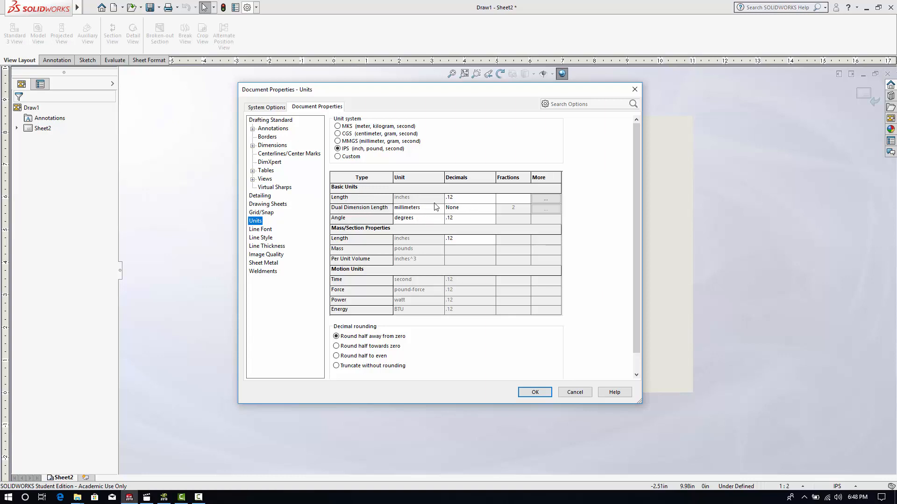
click(463, 201)
click(465, 200)
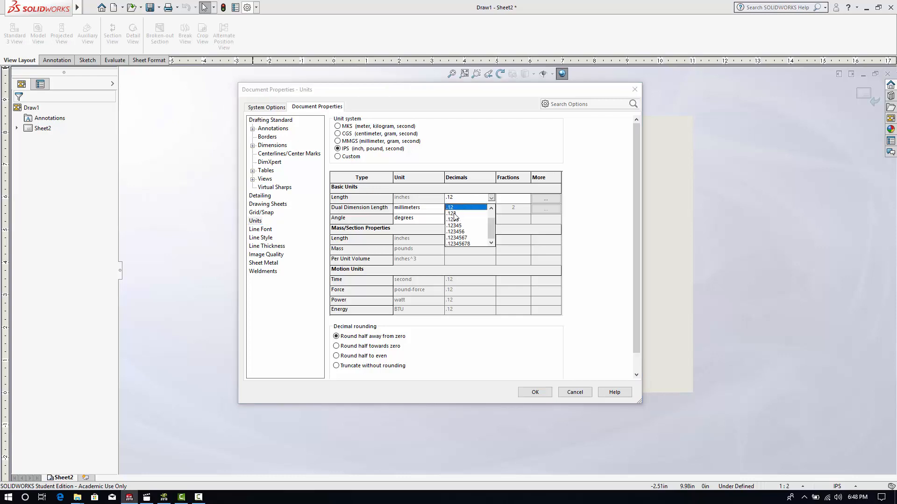
click(453, 214)
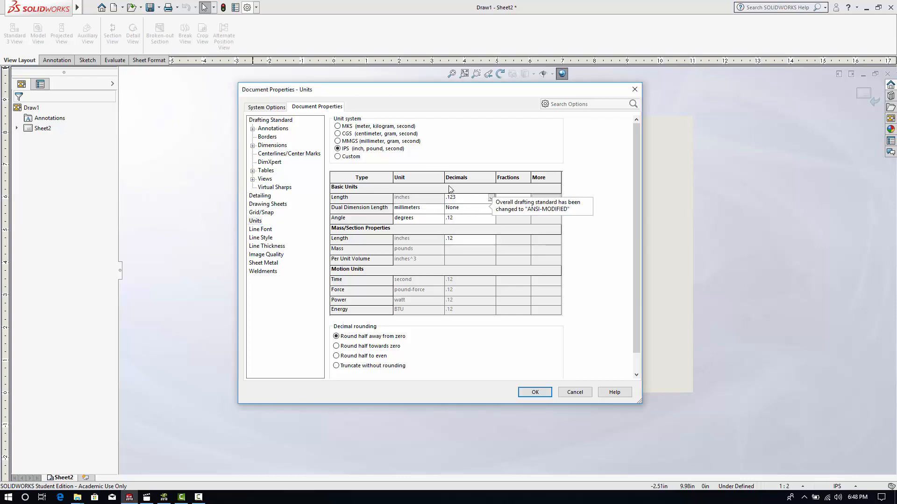
click(458, 220)
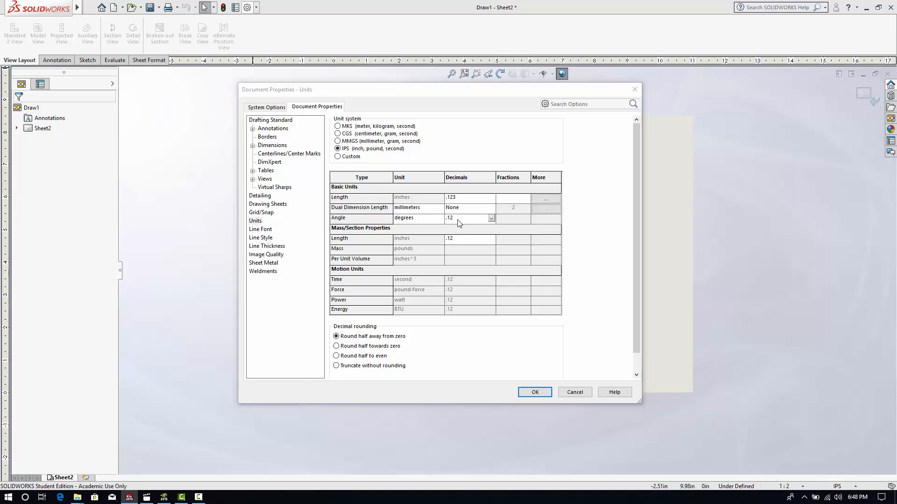
click(458, 220)
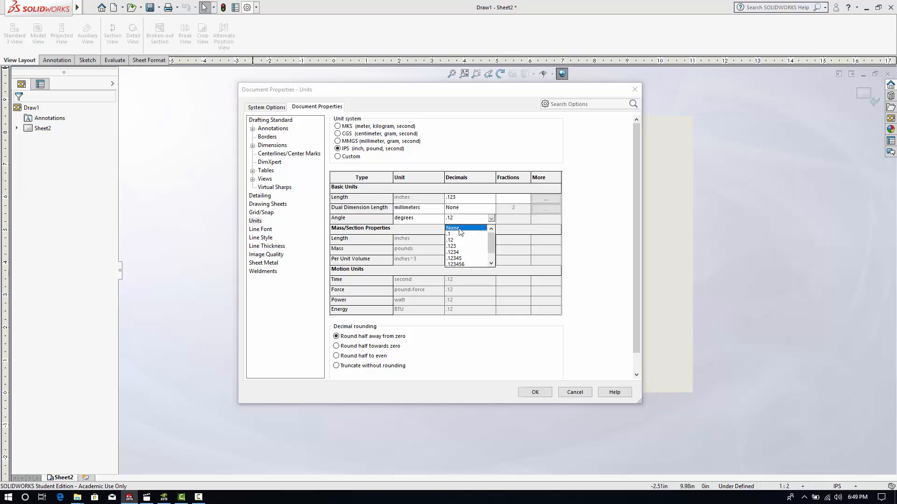
click(460, 228)
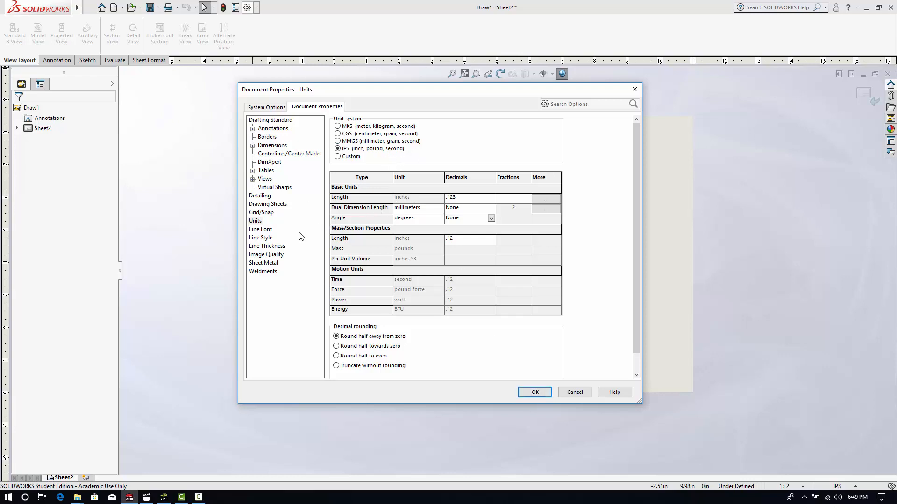
- Display the document grid with 0.250 in major spacing, 1 minor line per major and 1 snap point per minor
click(262, 213)
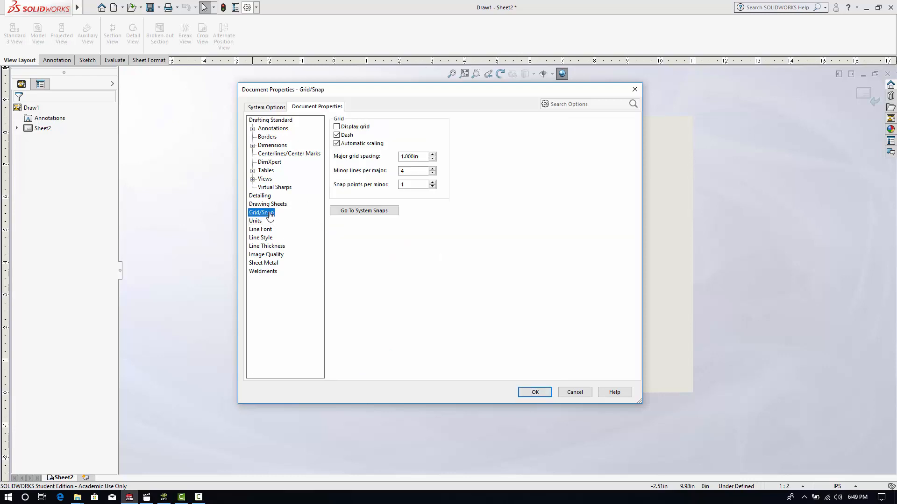
click(337, 127)
drag(424, 156, 380, 156)
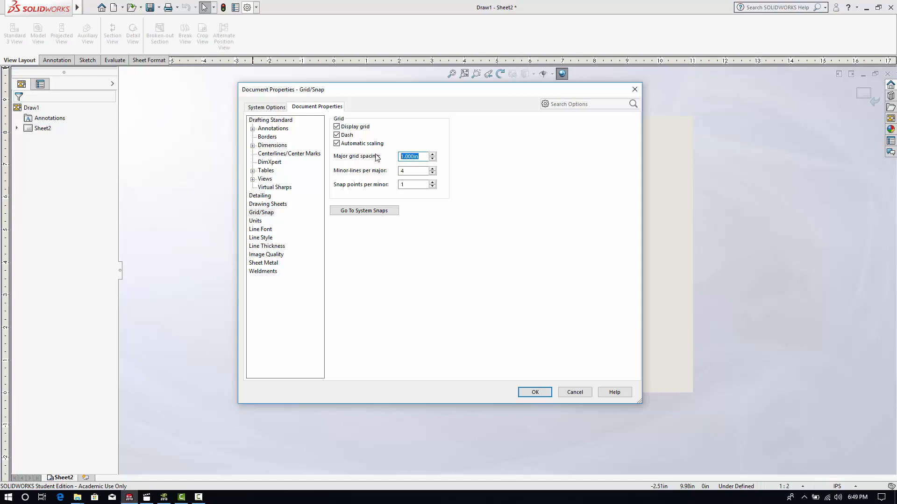
text(.25)
click(408, 171)
click(412, 185)
- Enable grid snapping in the system sketch snaps and apply the option changes
click(357, 216)
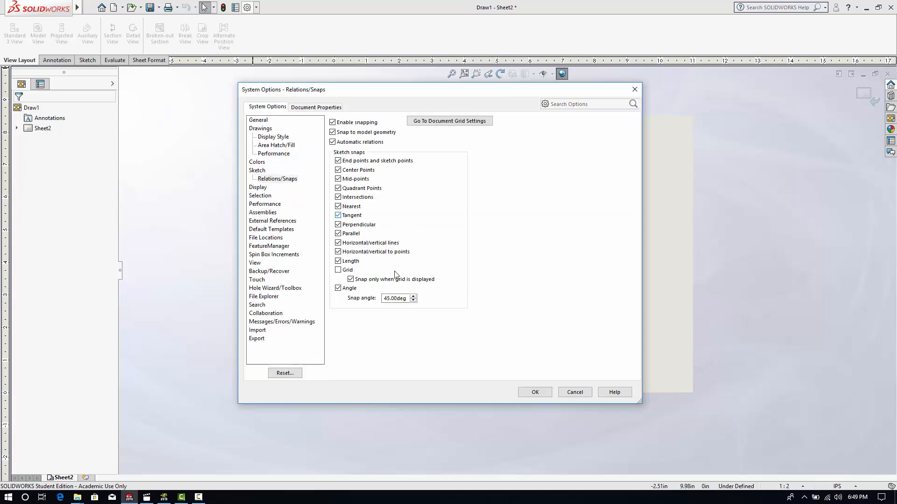
click(338, 270)
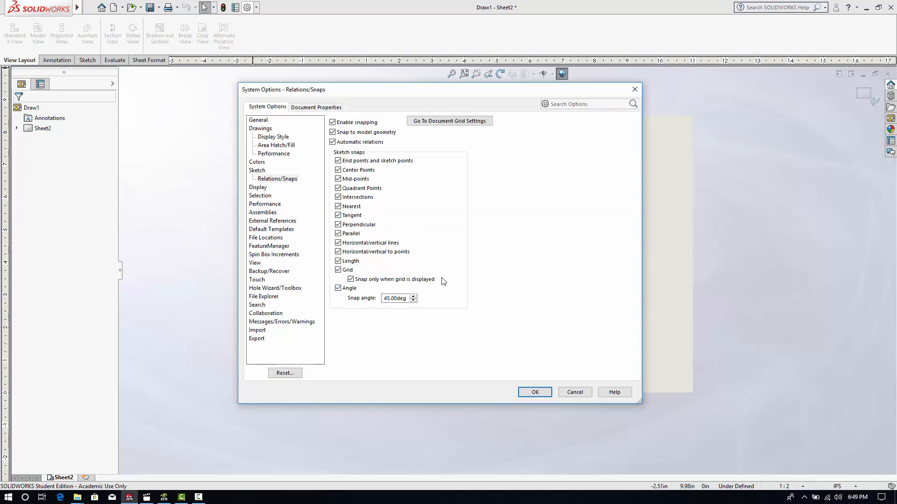
click(535, 393)
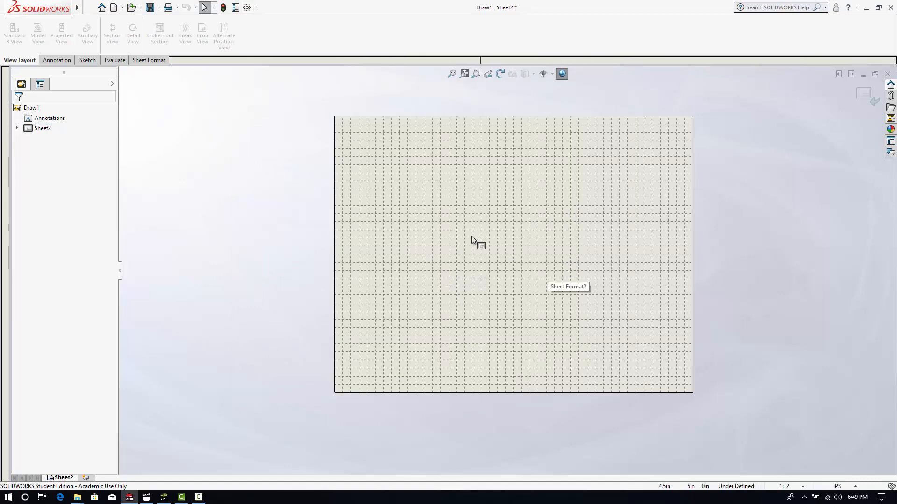
- Switch Sheet2 to sheet editing and return to editing its sheet format
right_click(536, 237)
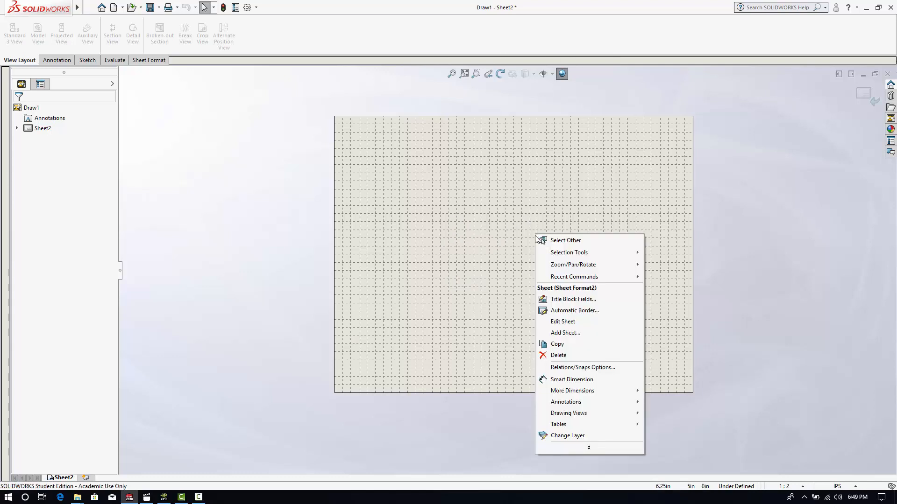
click(563, 321)
scroll(573, 246, down, 1)
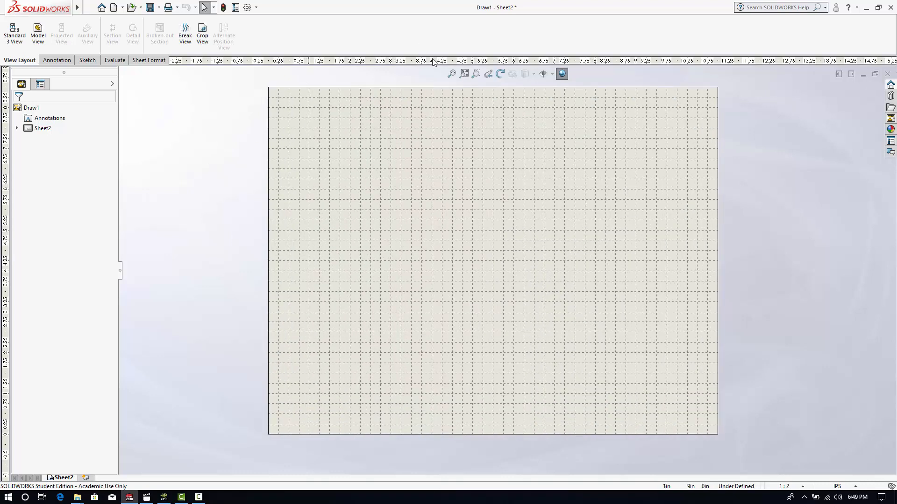
right_click(601, 229)
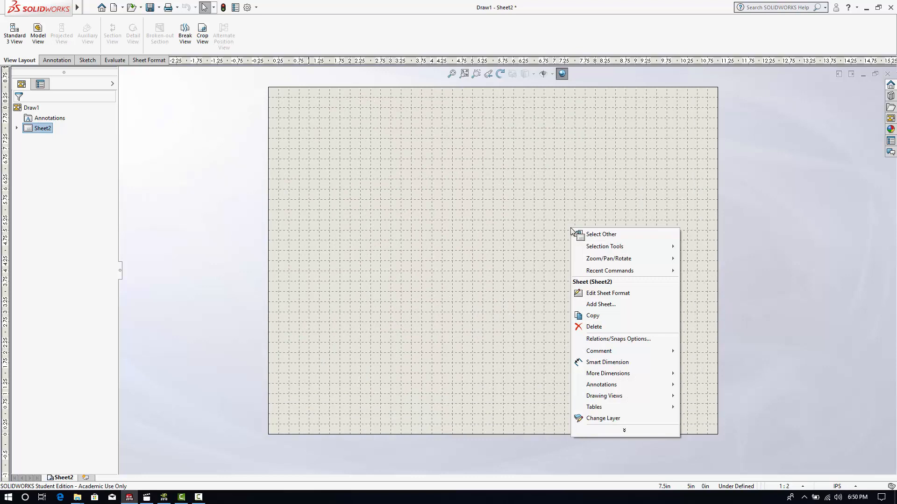
click(630, 294)
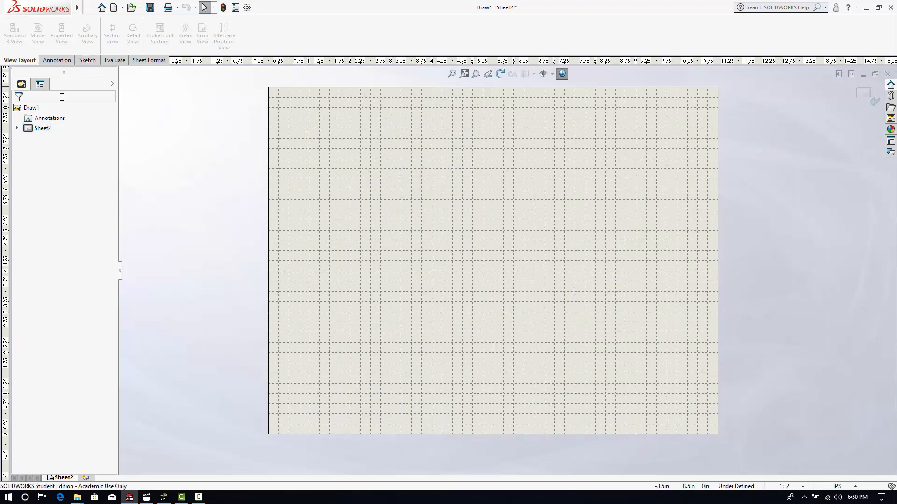
- Sketch a 10 by 7.5 in corner rectangle as the border, from (0.5, 8) to (10.5, 0.5) on the sheet format
click(87, 61)
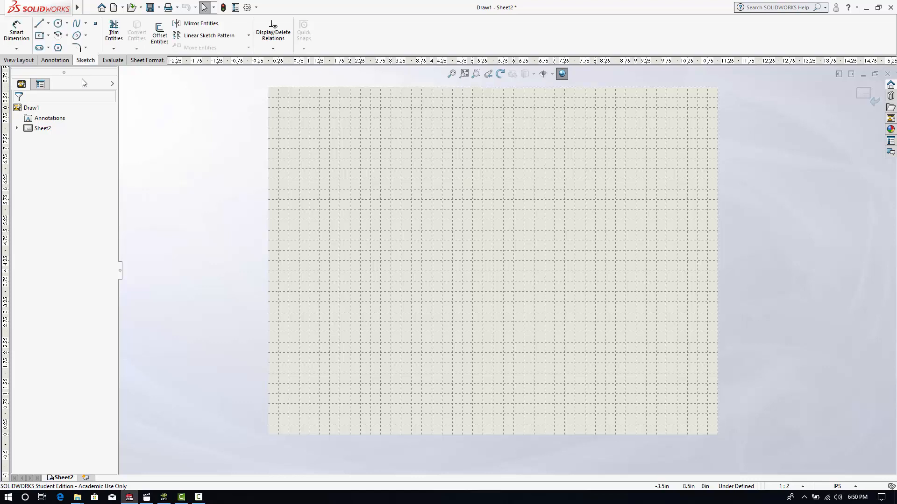
click(49, 36)
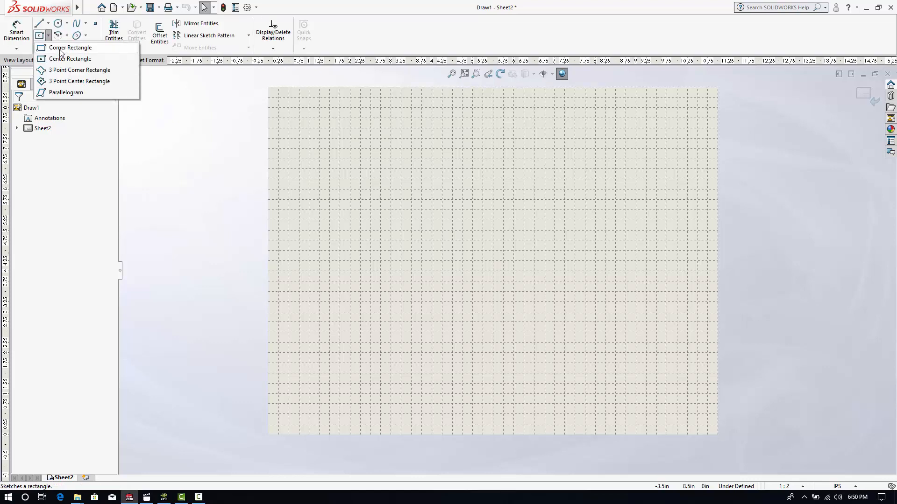
click(60, 48)
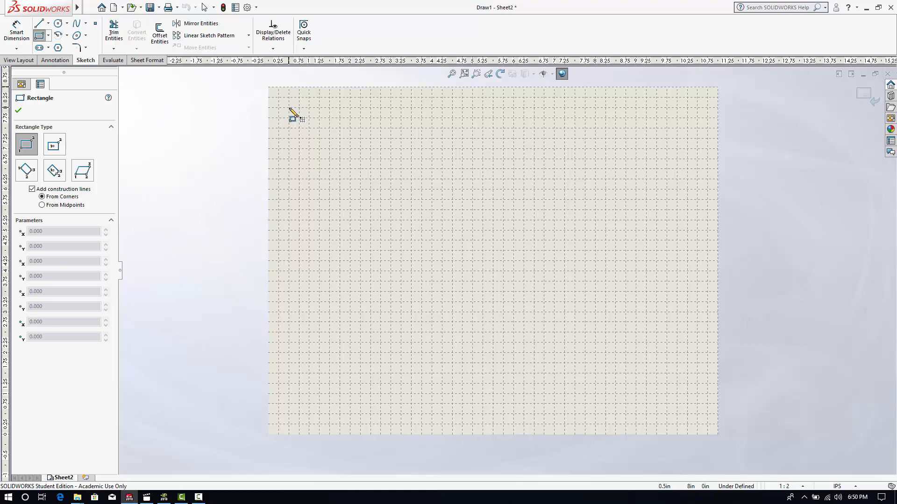
click(290, 109)
click(289, 109)
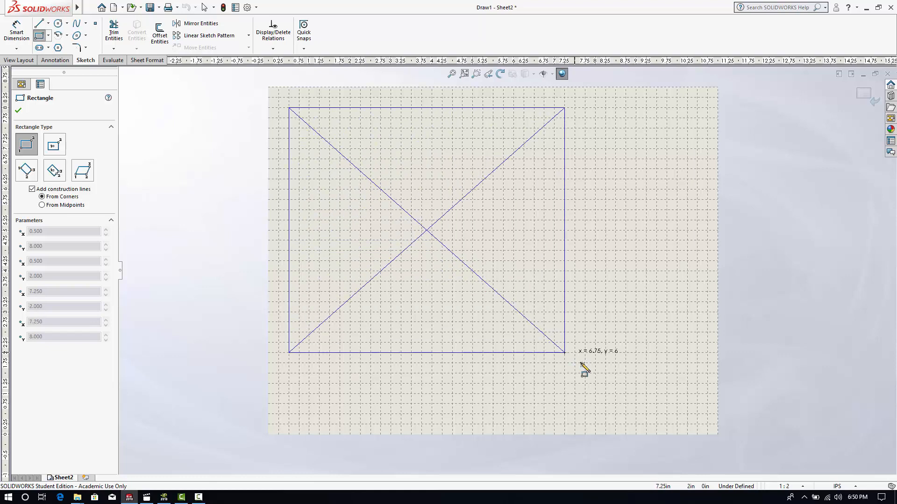
click(697, 415)
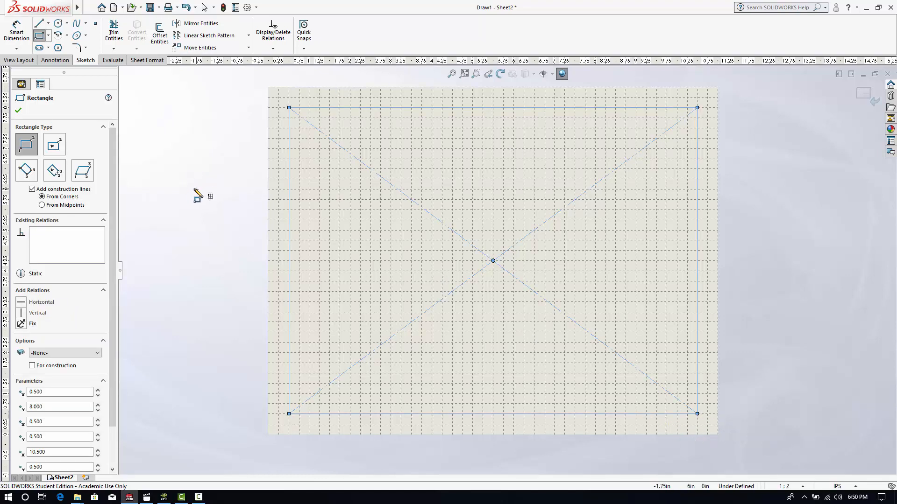
click(19, 110)
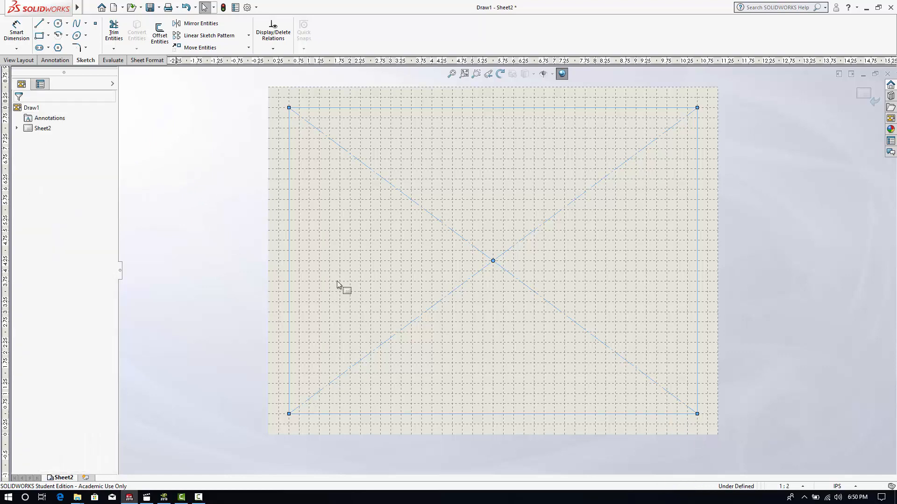
click(146, 218)
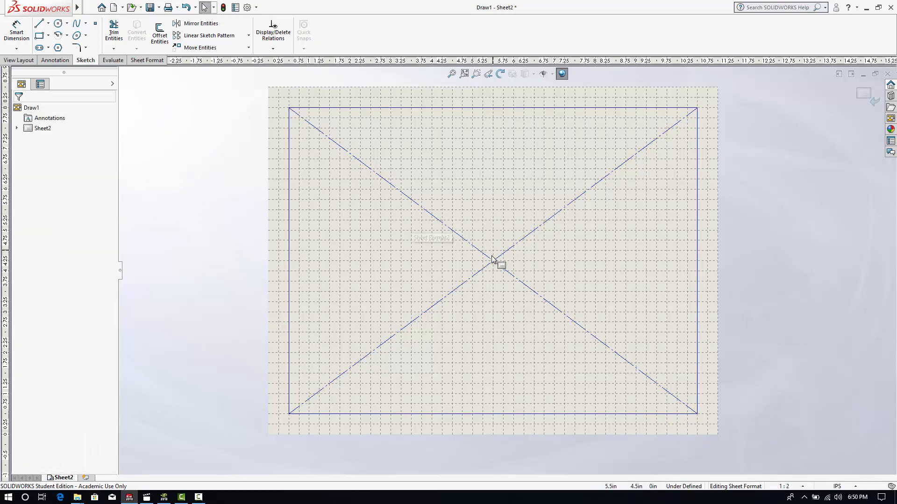
- Delete the border rectangle's two diagonal construction lines one after the other
click(477, 249)
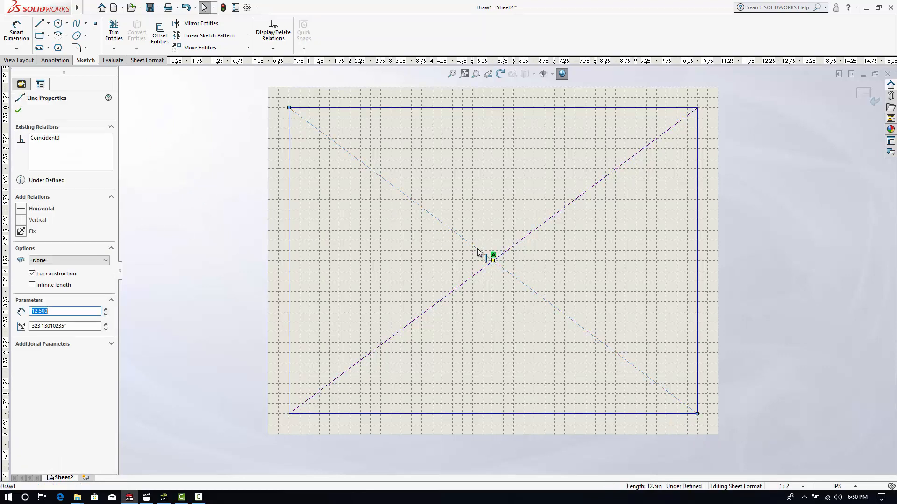
key(Delete)
click(463, 283)
key(Delete)
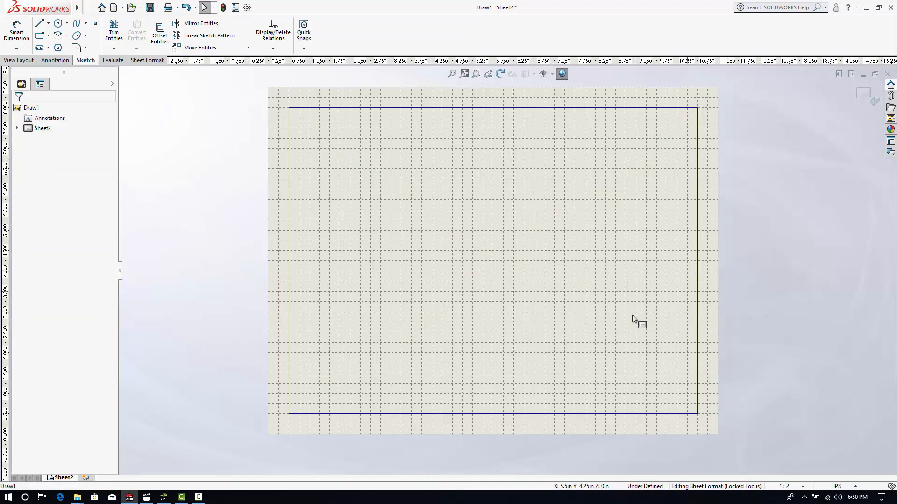
- Undo the deletion of the diagonal construction lines
key(ctrl+z)
key(ctrl+z)
key(ctrl+z)
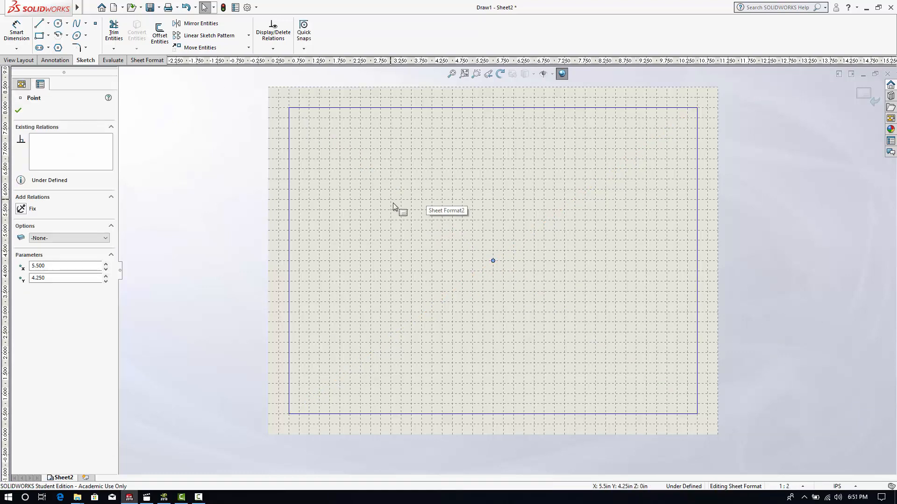
- Try to select the diagonal construction lines with selection windows drawn inside the border
drag(349, 161, 666, 380)
drag(492, 158, 558, 371)
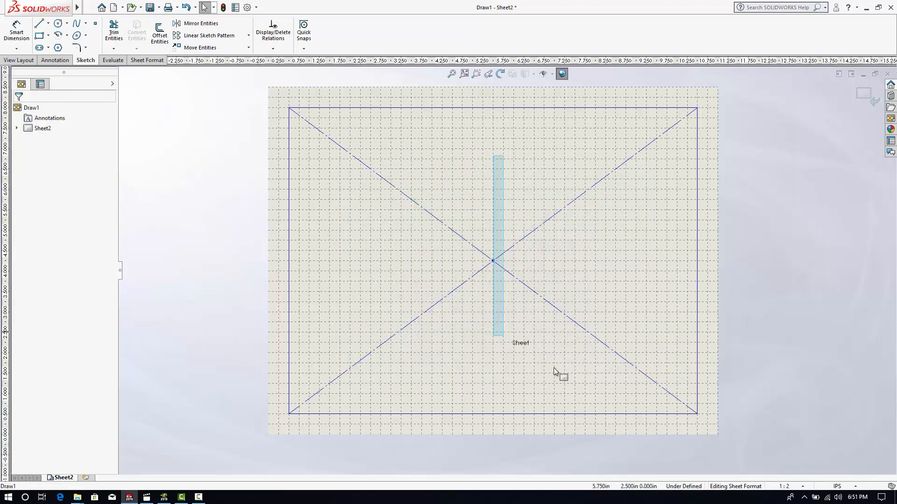
drag(360, 176, 624, 339)
click(624, 337)
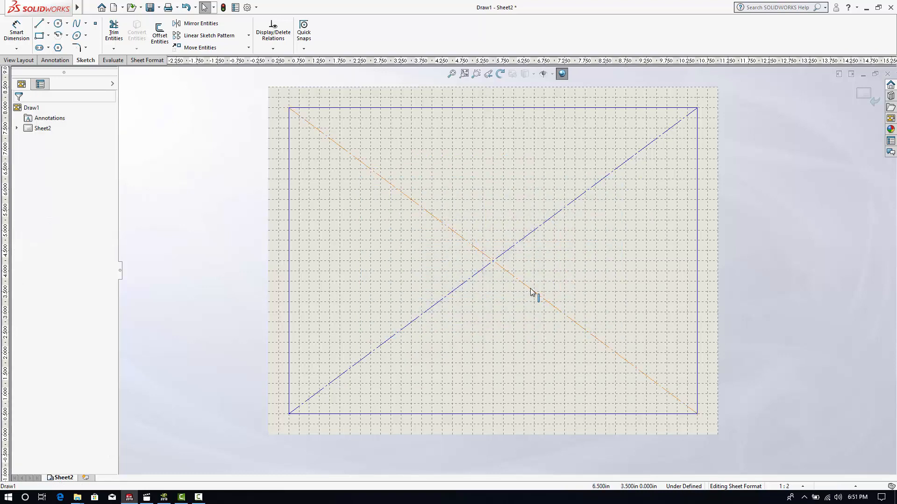
- Remove both diagonal construction lines from the border, leaving only the rectangle's four sides
click(517, 278)
key(Delete)
click(506, 253)
key(Delete)
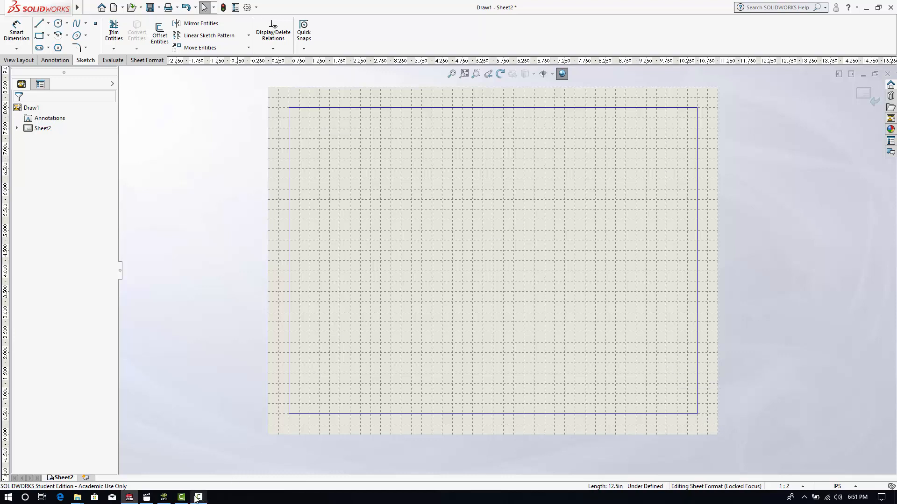
- Check the title block in the eDrawings reference drawing and sketch a 10 in horizontal line across the border, 0.25 in above its bottom edge
click(164, 497)
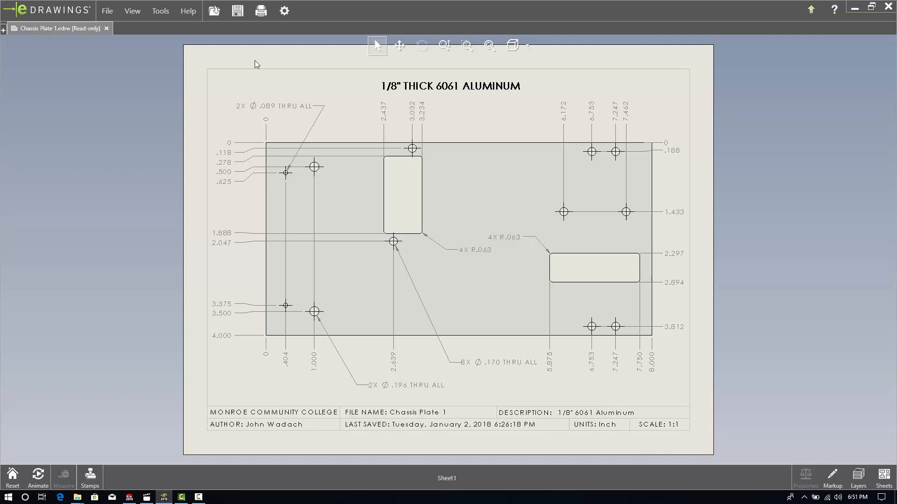
click(129, 497)
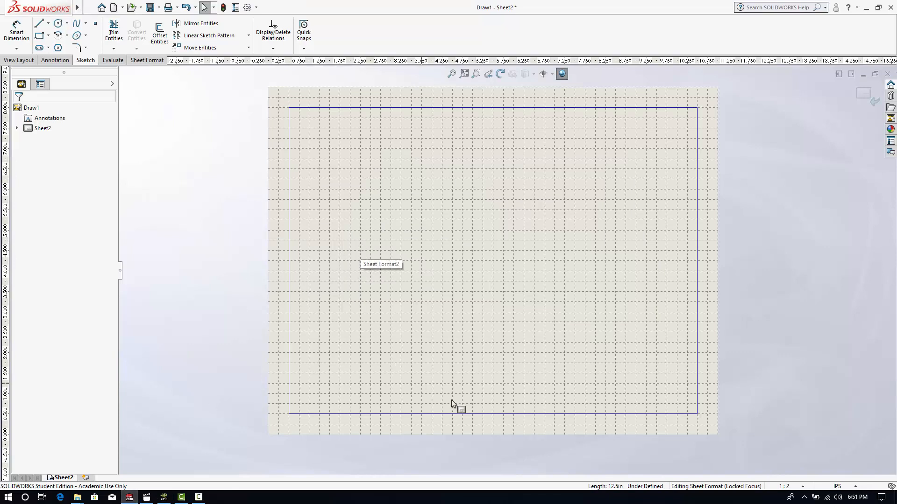
scroll(451, 400, down, 3)
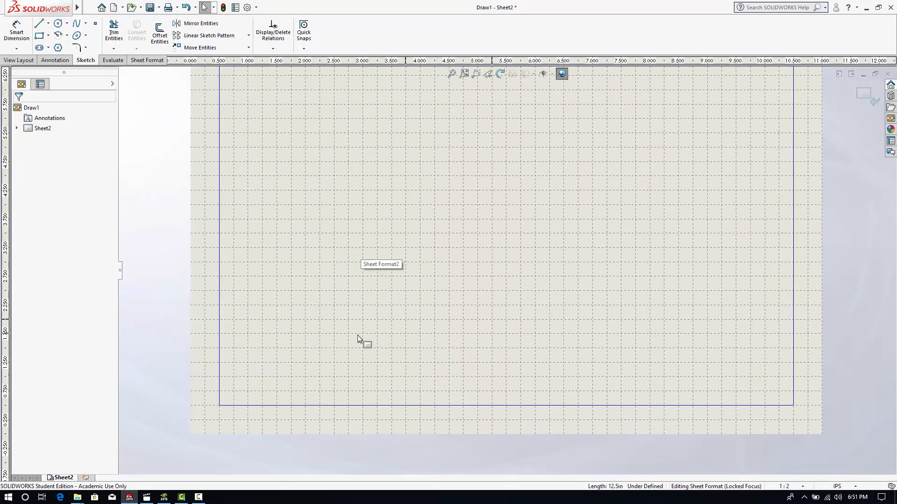
click(40, 24)
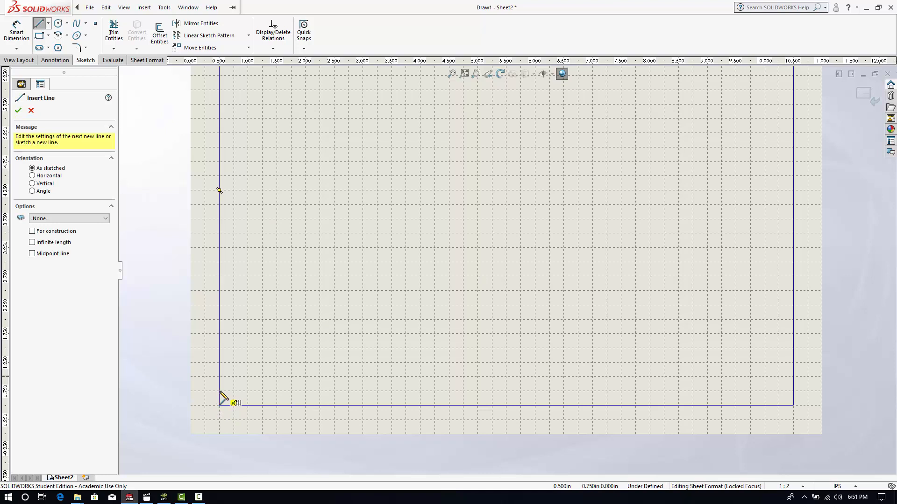
click(220, 391)
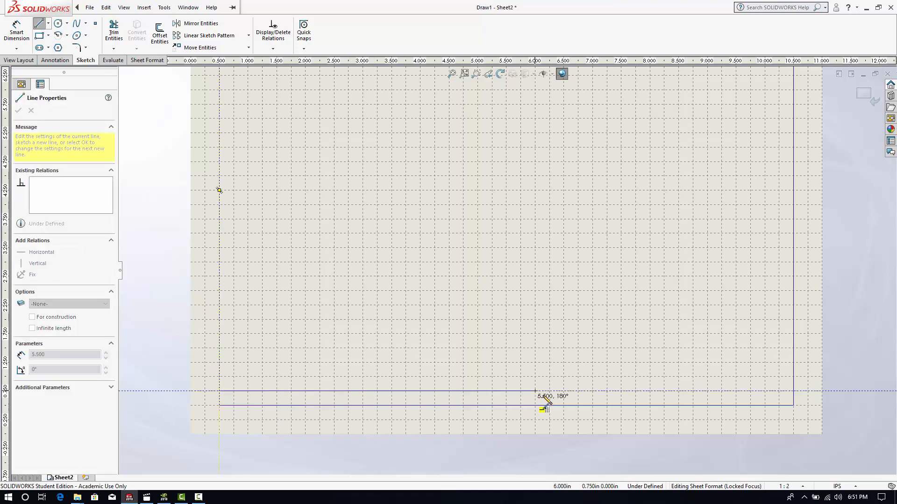
click(793, 391)
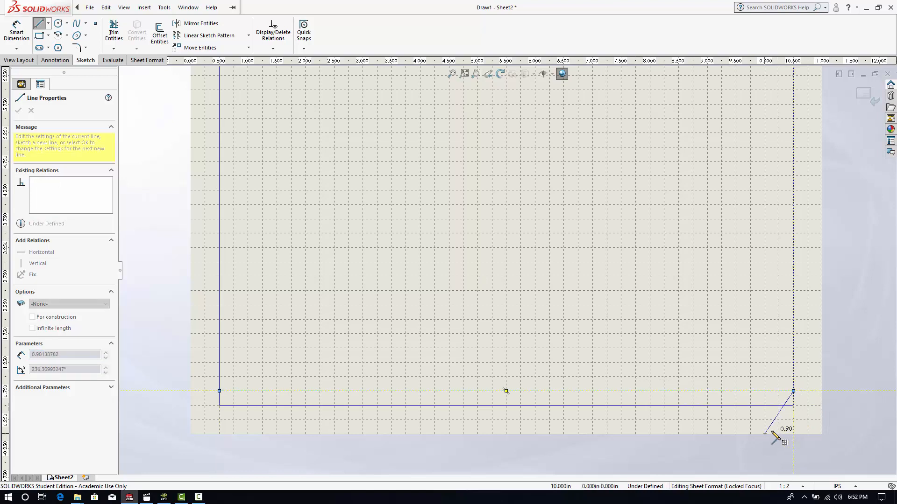
right_click(682, 305)
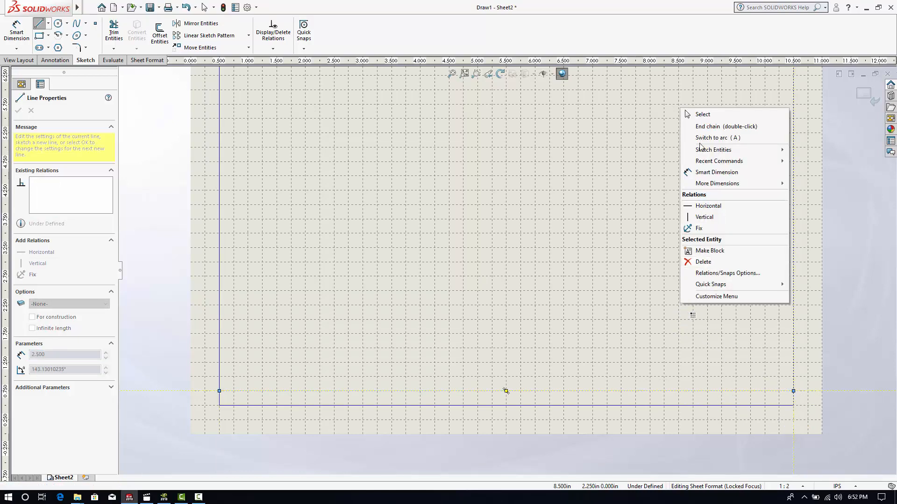
click(697, 114)
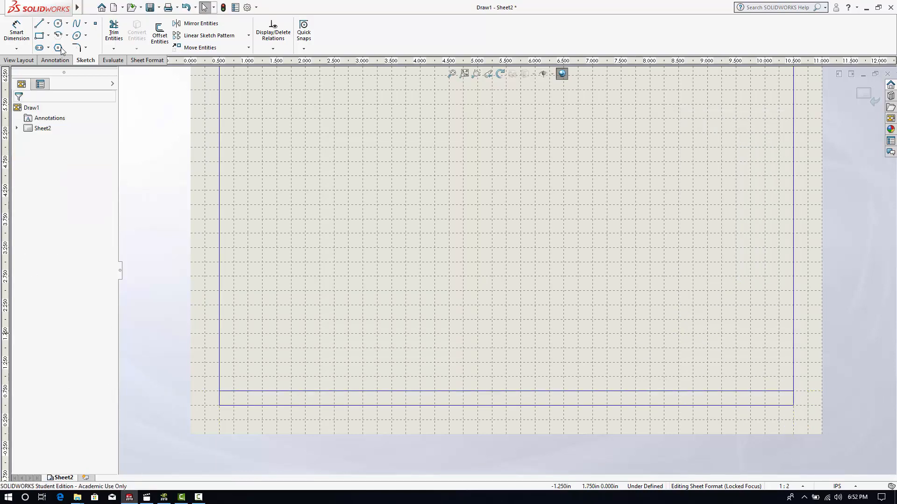
- Sketch a second 10 in horizontal line between the border's vertical sides, 0.5 in above its bottom edge
click(39, 24)
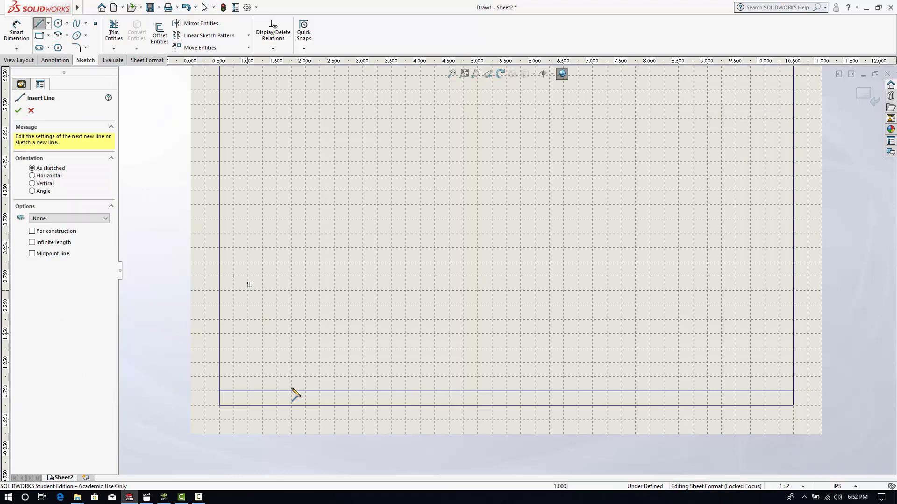
click(220, 377)
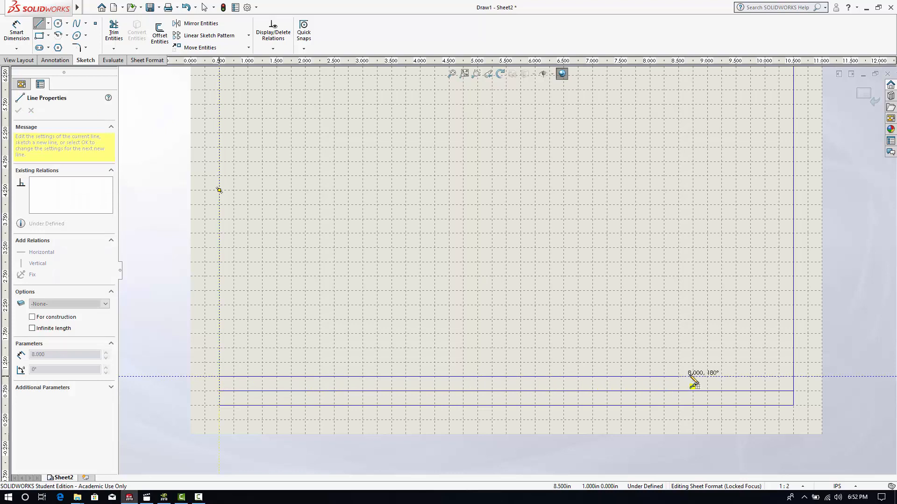
click(793, 377)
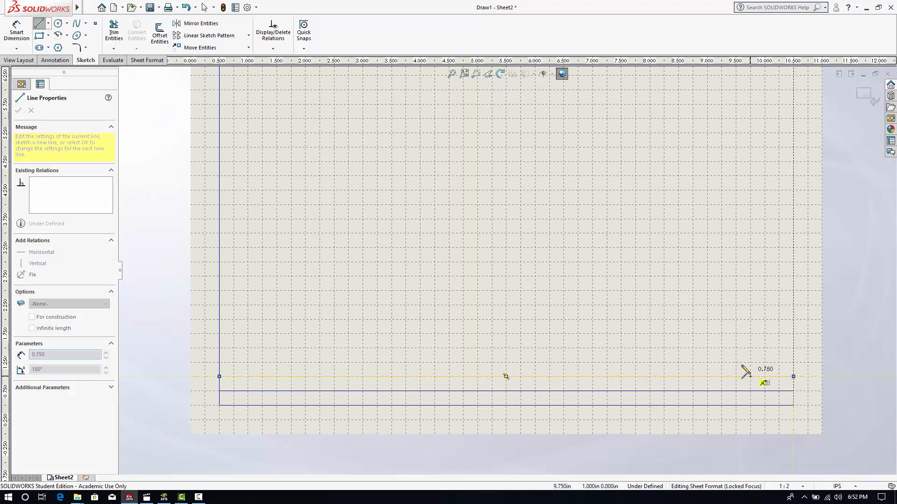
right_click(736, 362)
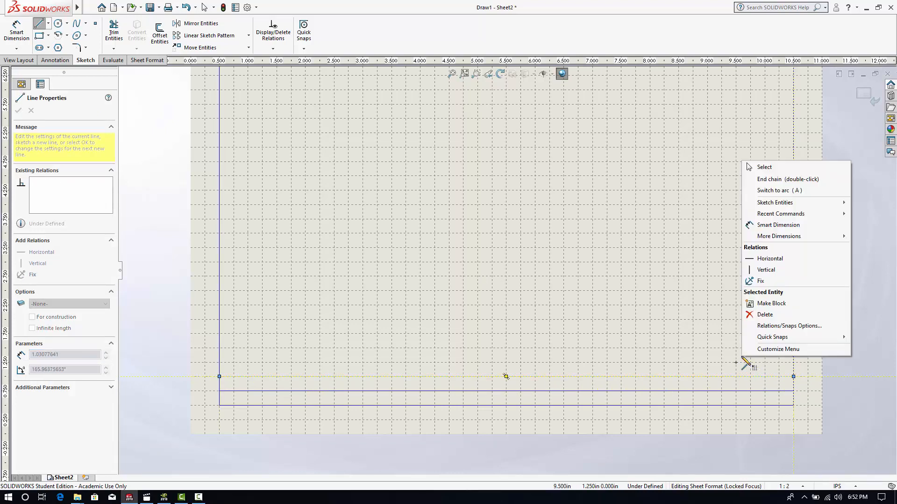
click(797, 171)
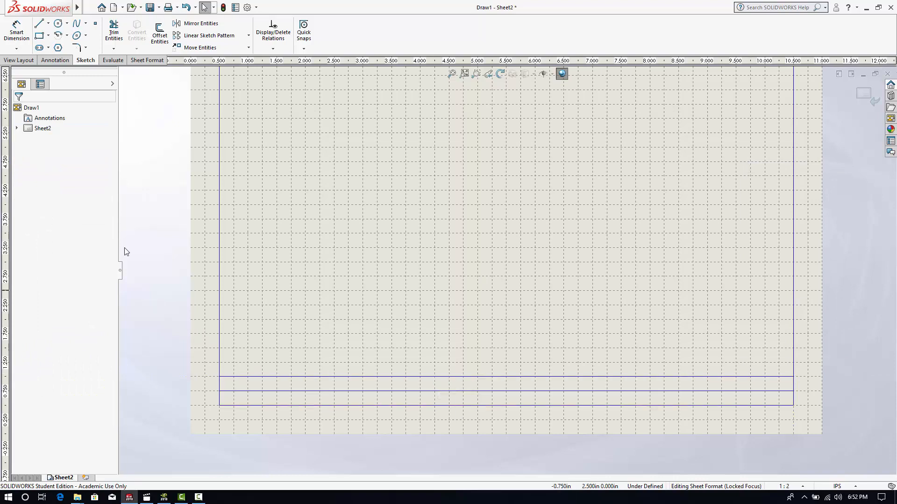
scroll(460, 344, up, 5)
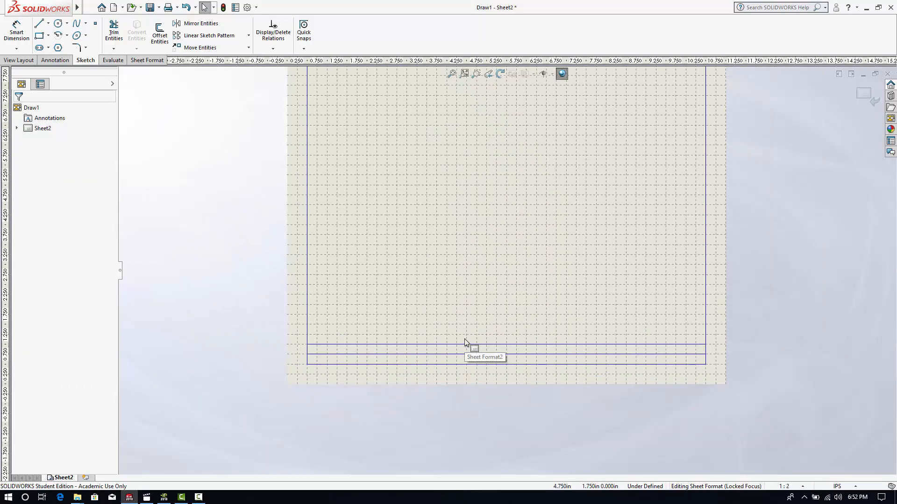
scroll(598, 154, down, 2)
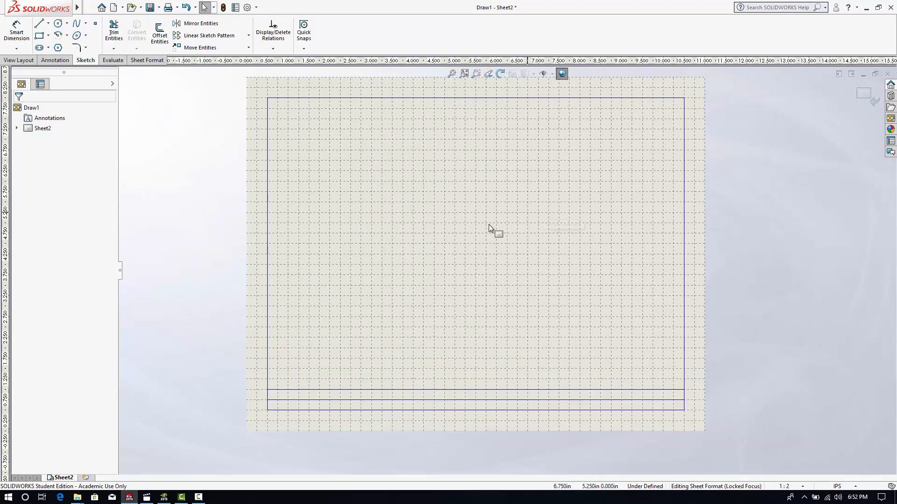
- Consult the eDrawings reference drawing again and add the note MONROE COMMUNITY COLLEGE at the left end of the title block's upper row
click(180, 498)
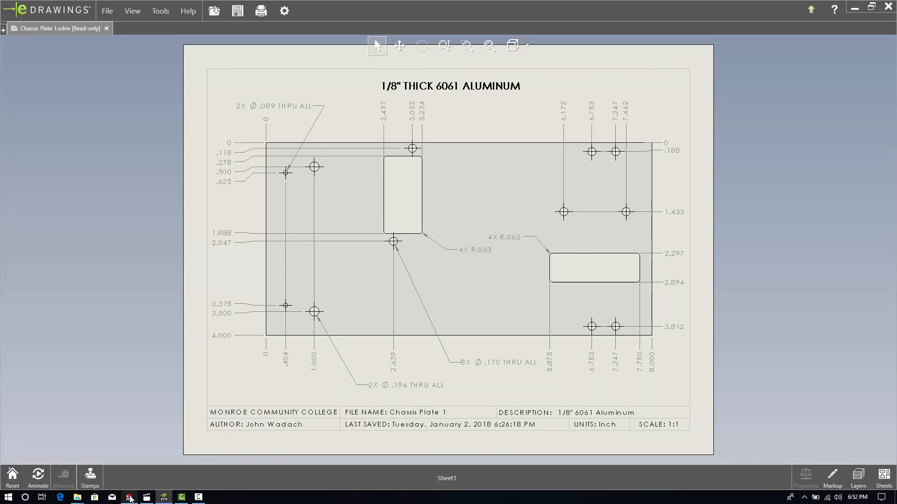
mouse_move(131, 498)
click(136, 464)
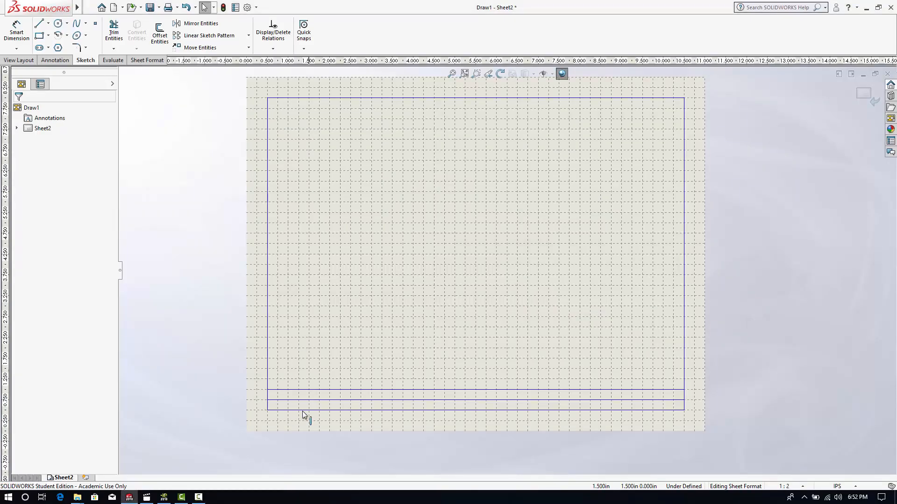
scroll(303, 414, down, 3)
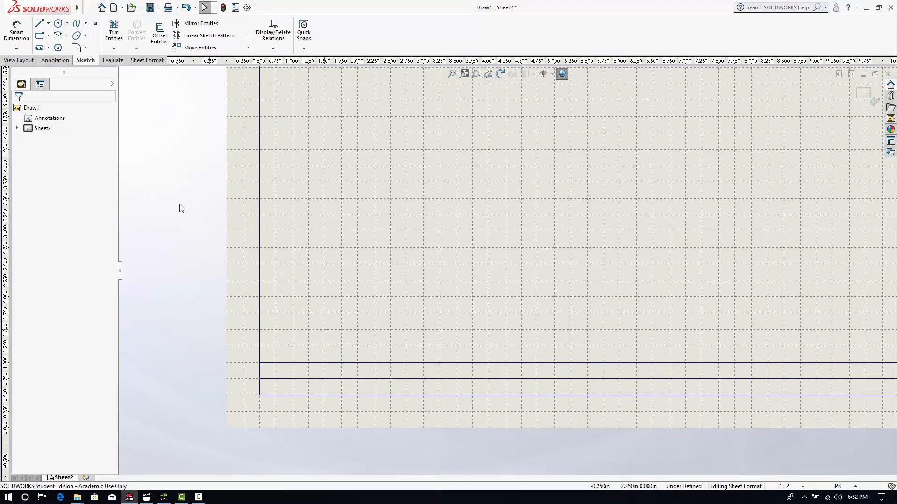
click(64, 63)
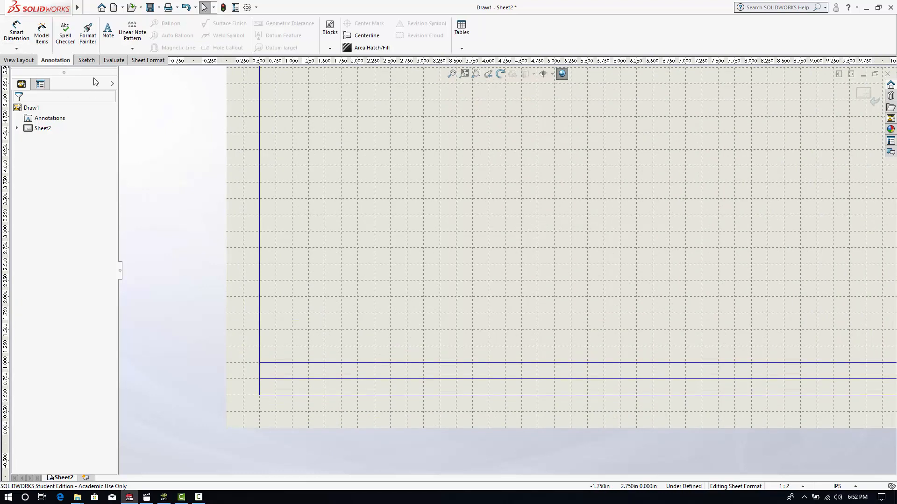
click(108, 31)
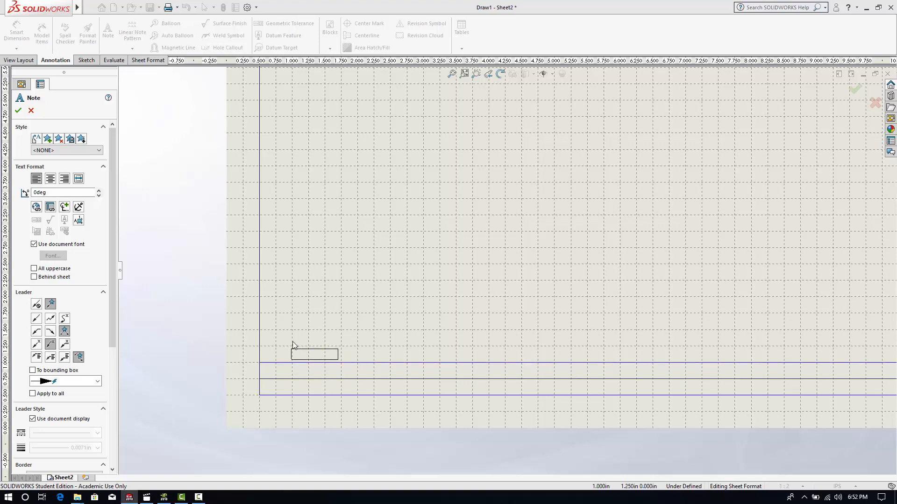
scroll(294, 362, down, 2)
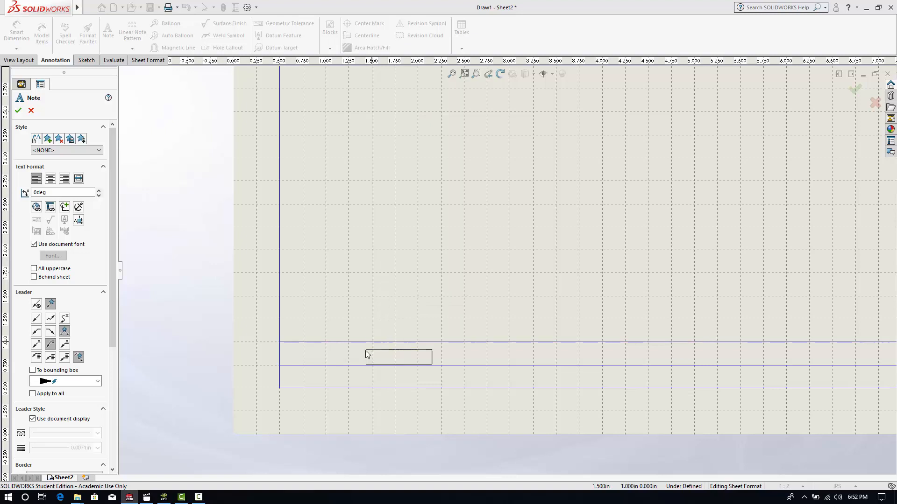
click(293, 350)
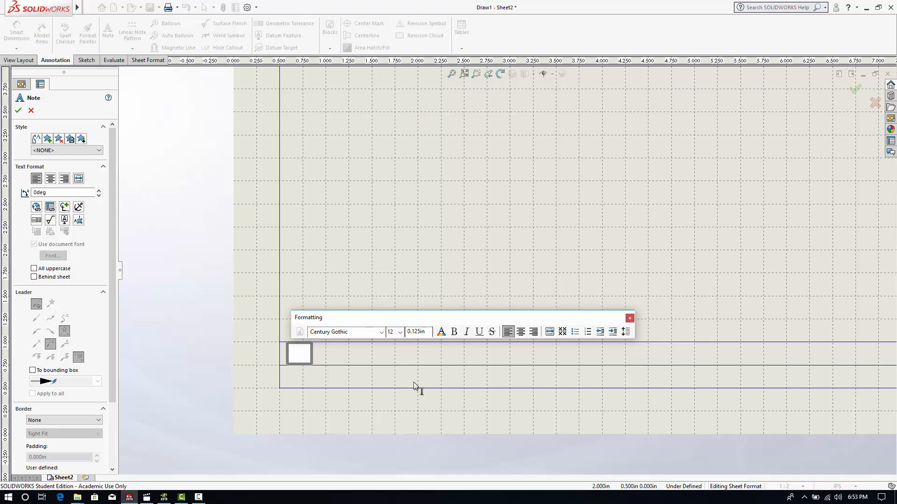
text(MONROE COMMU)
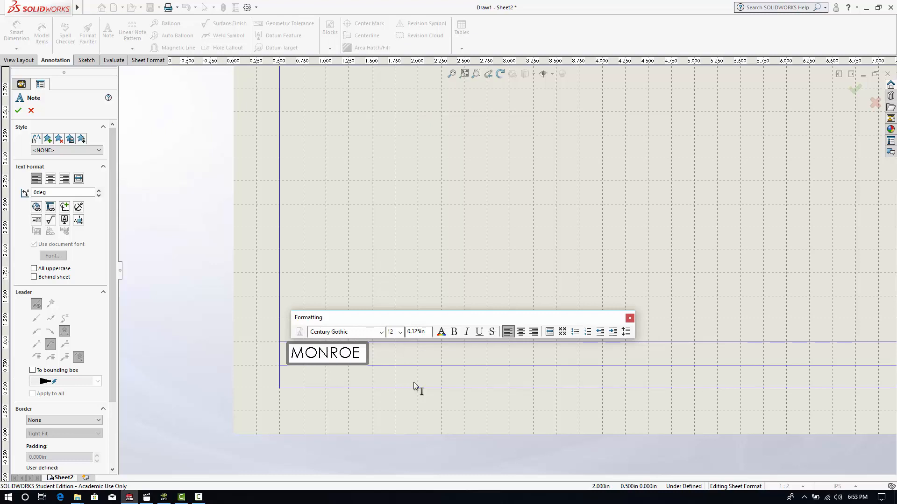
text(NI)
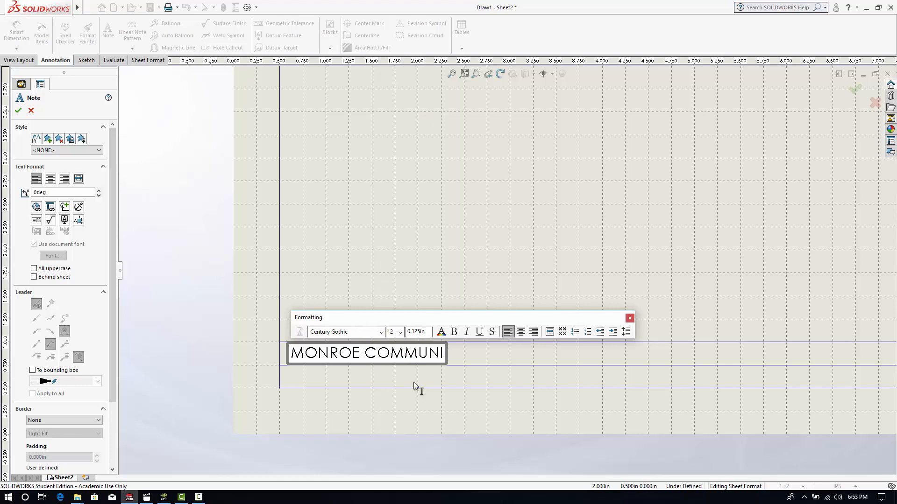
text(TY COLLEGE)
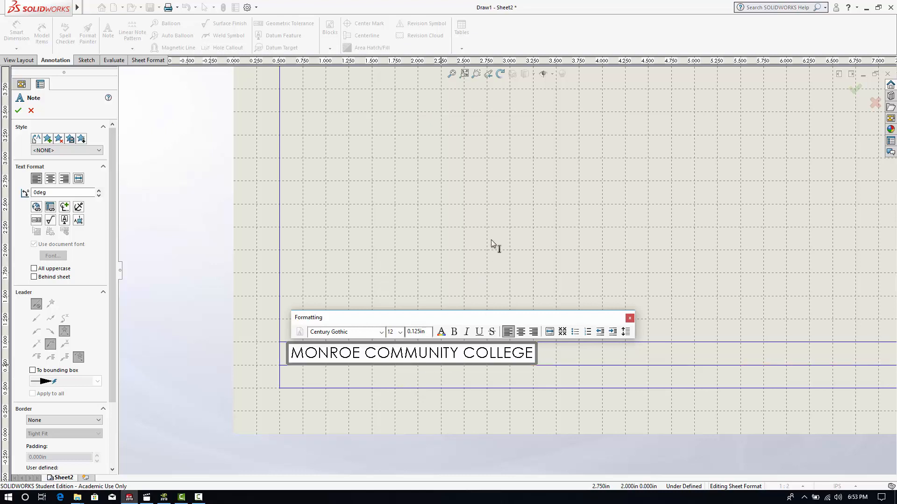
click(497, 259)
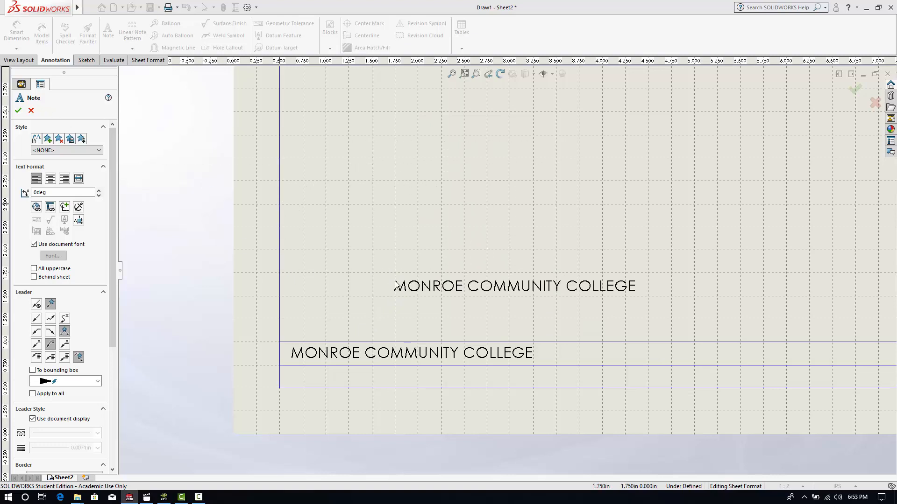
click(30, 112)
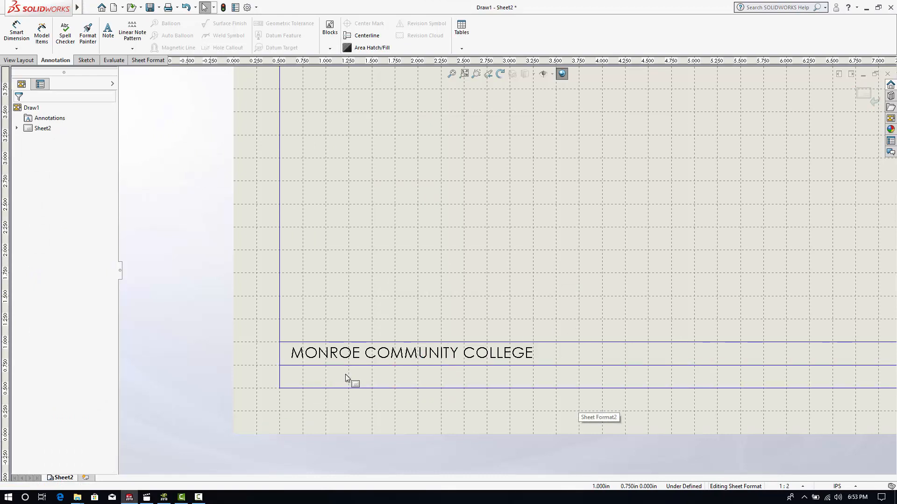
- Start a note reading "AUTHOR:" at the left end of the title block's lower row, beneath the college name
click(108, 33)
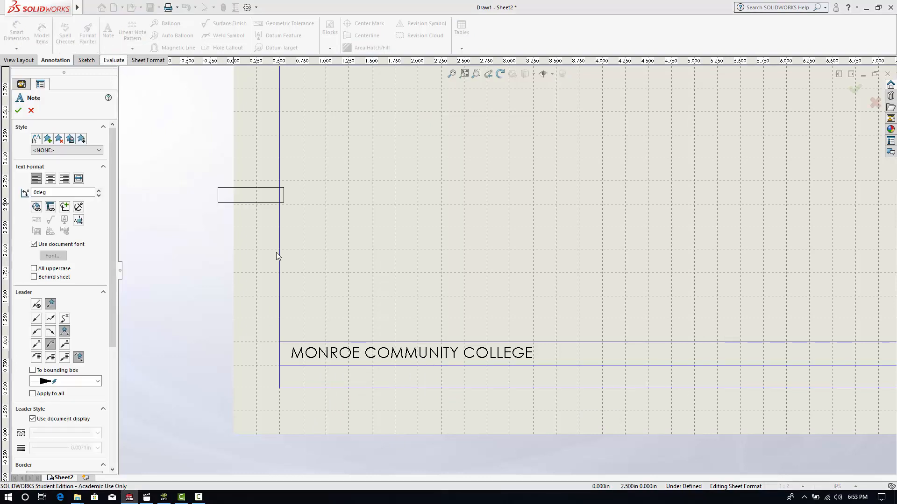
scroll(308, 387, down, 2)
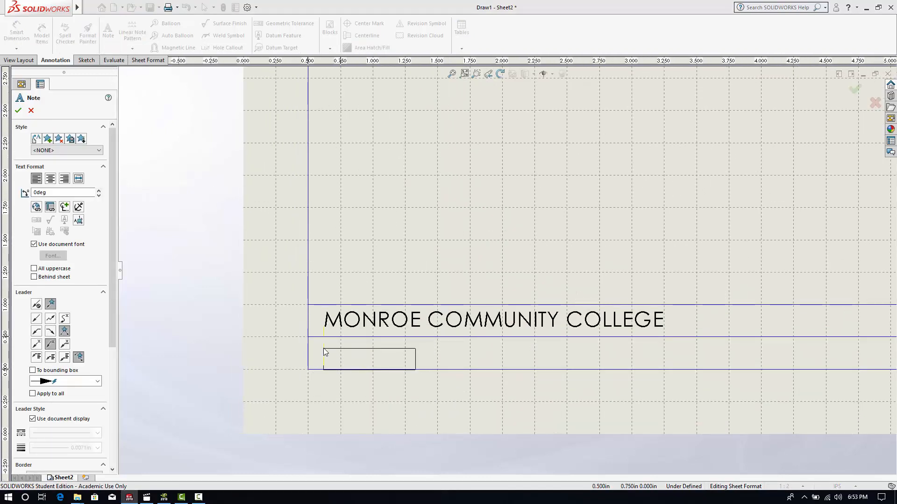
click(326, 349)
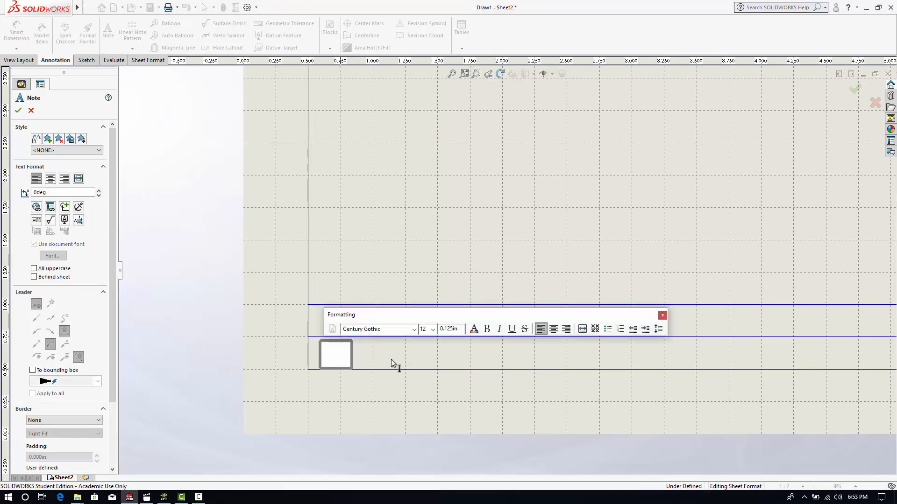
text(AUTHOR)
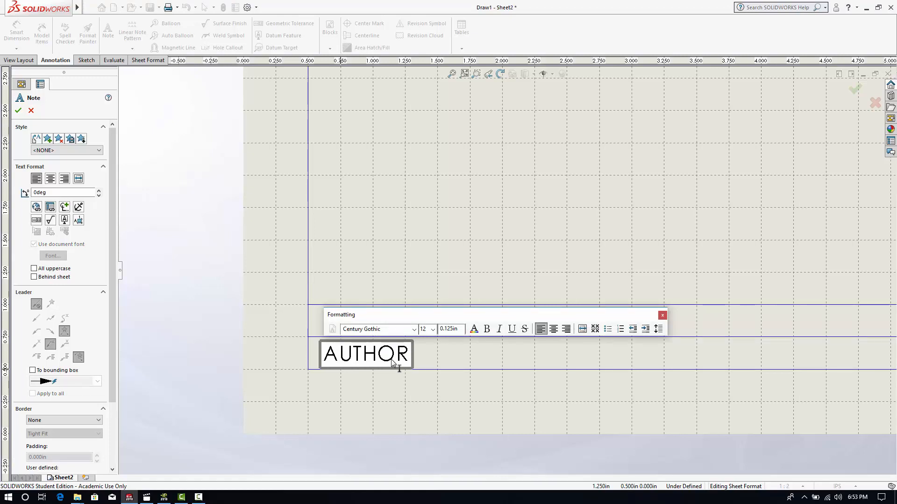
text(;)
key(BackSpace)
text(:)
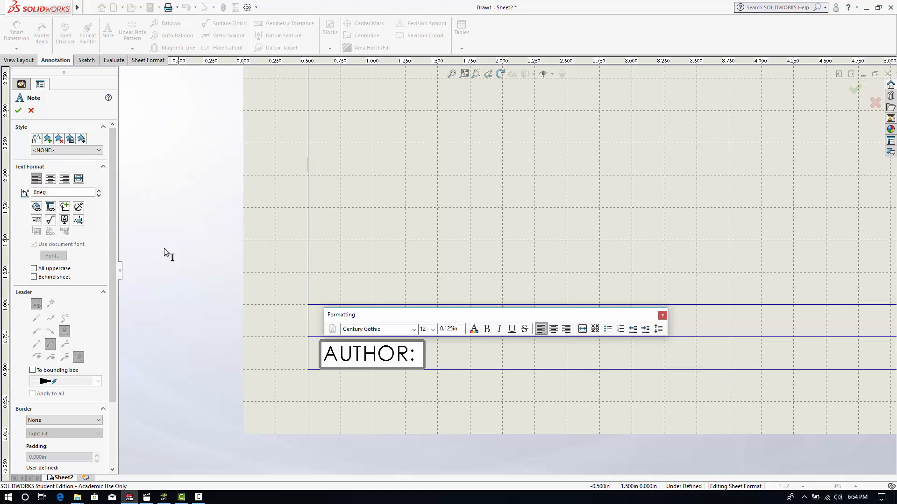
- Start a property link in the AUTHOR note, sourced from the model found in the drawing view specified in Sheet Properties
click(50, 207)
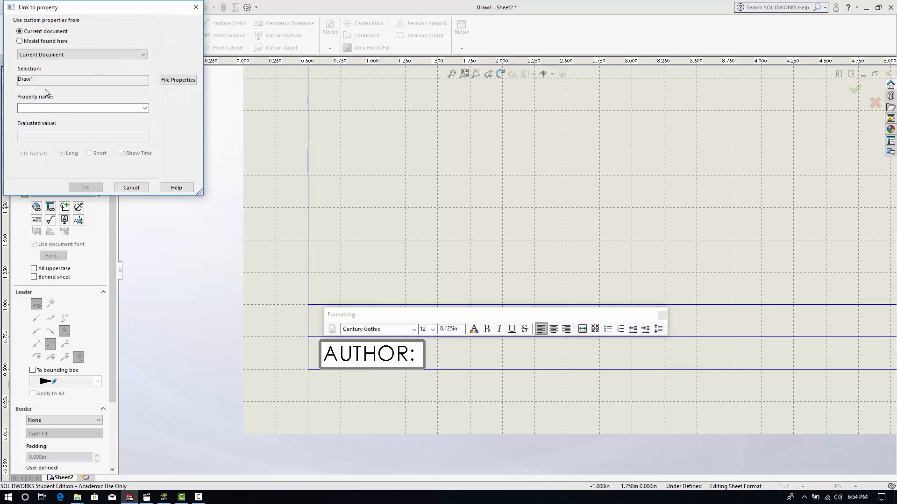
mouse_move(84, 12)
mouse_down()
mouse_move(140, 57)
mouse_move(333, 131)
mouse_move(443, 110)
mouse_up()
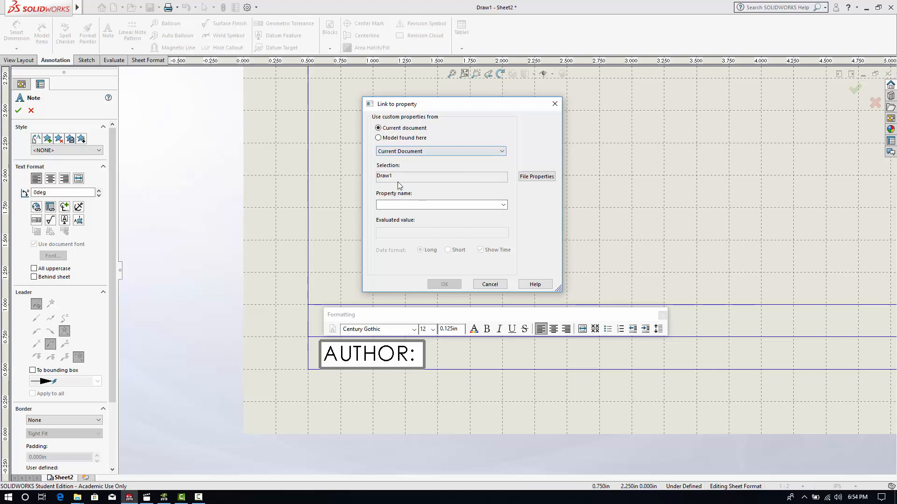
click(426, 151)
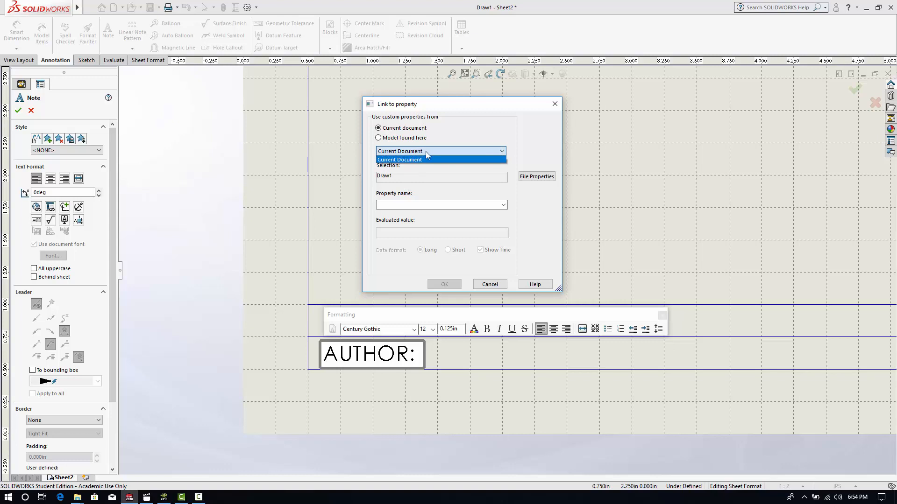
click(411, 155)
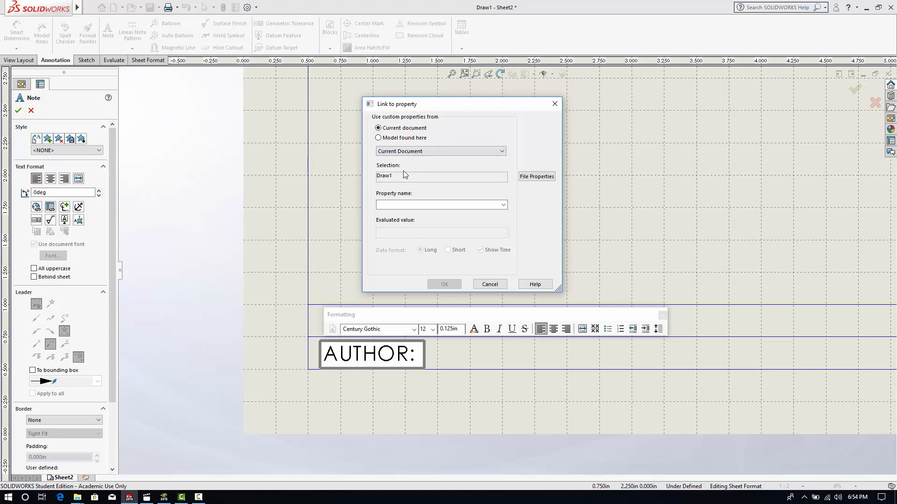
click(386, 139)
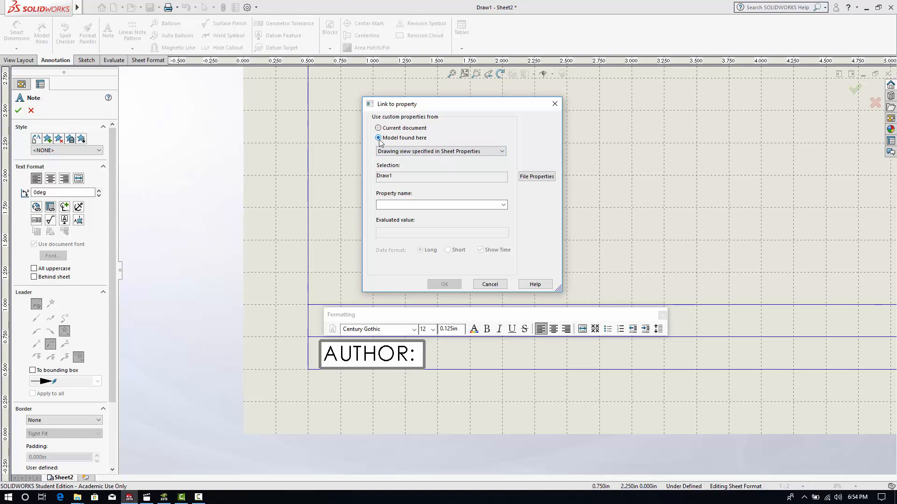
click(421, 151)
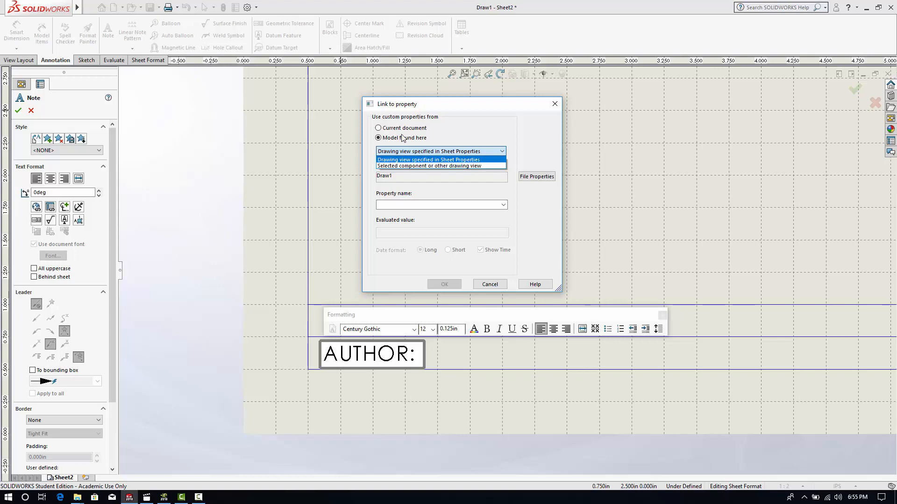
click(449, 160)
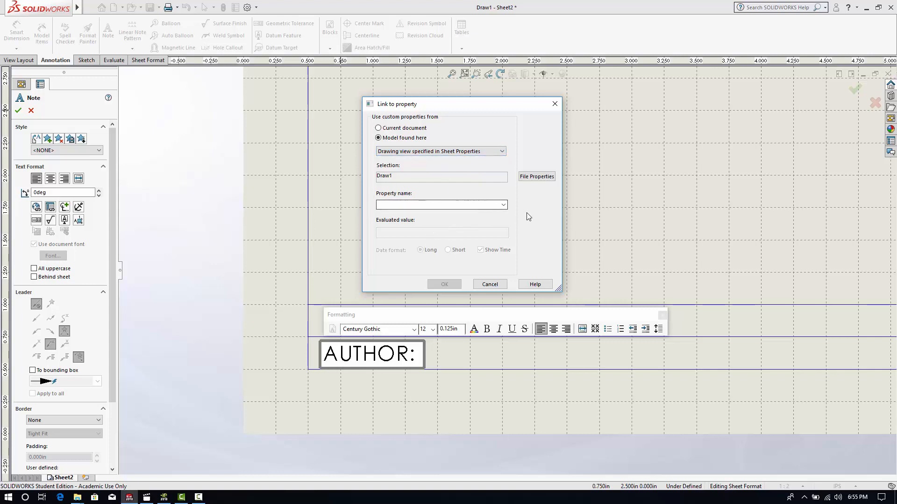
- Link the AUTHOR note to the SW-Author(Author) property and finish the note
click(505, 206)
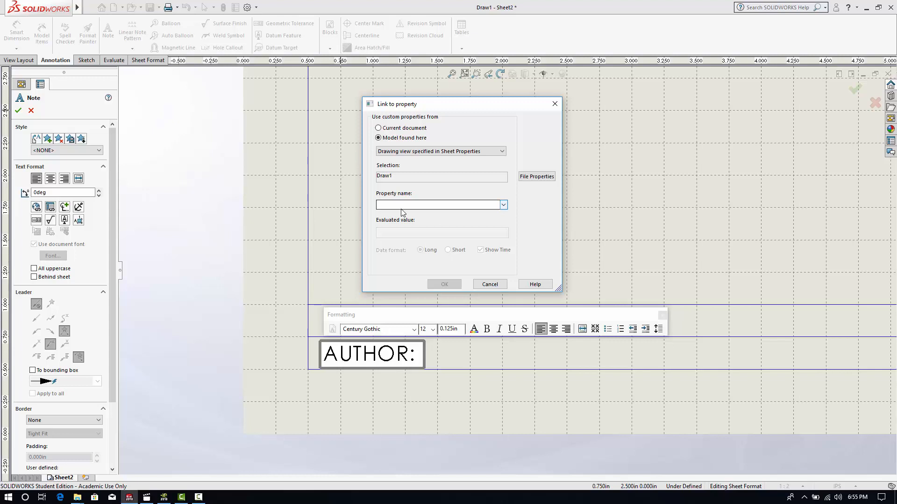
click(504, 206)
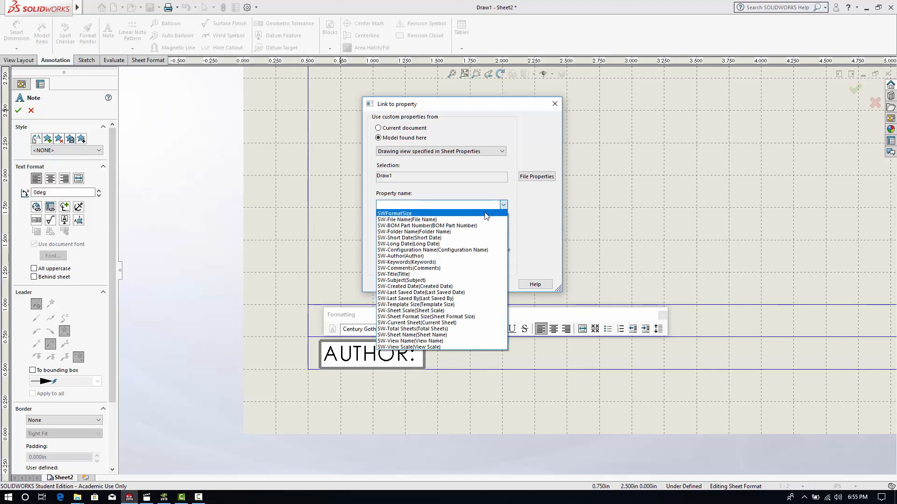
click(395, 257)
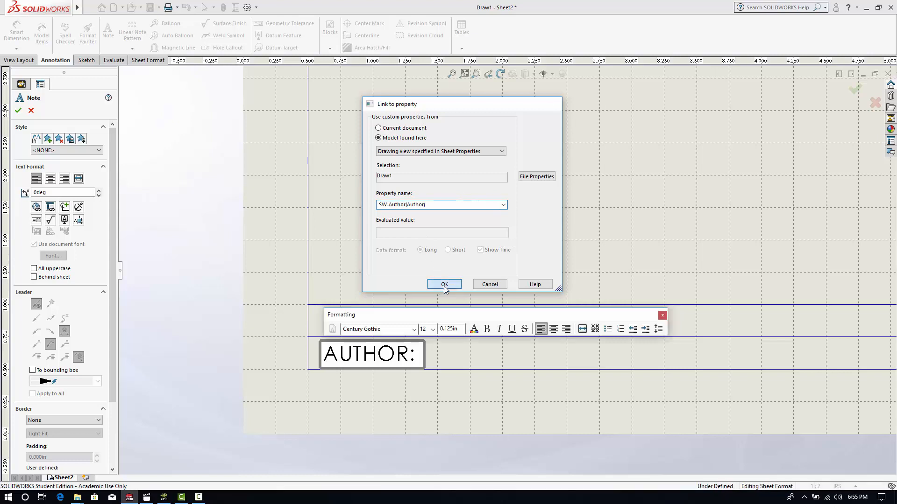
click(444, 286)
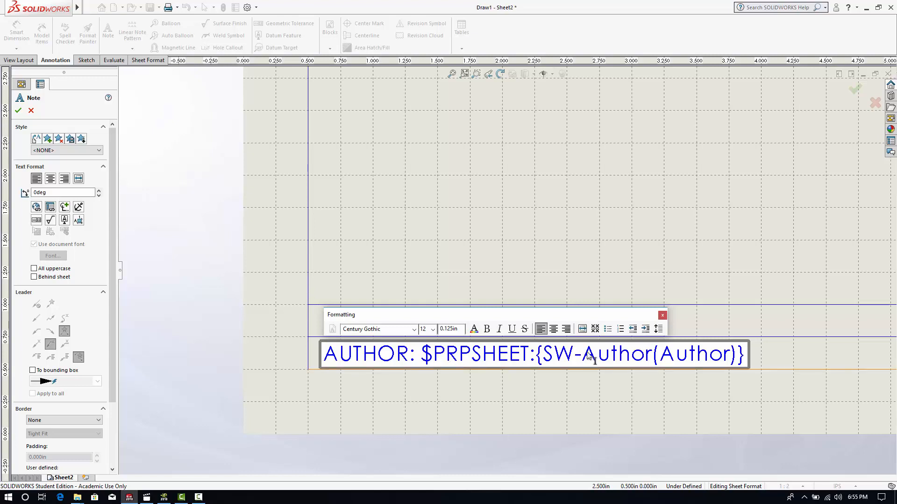
scroll(654, 374, up, 2)
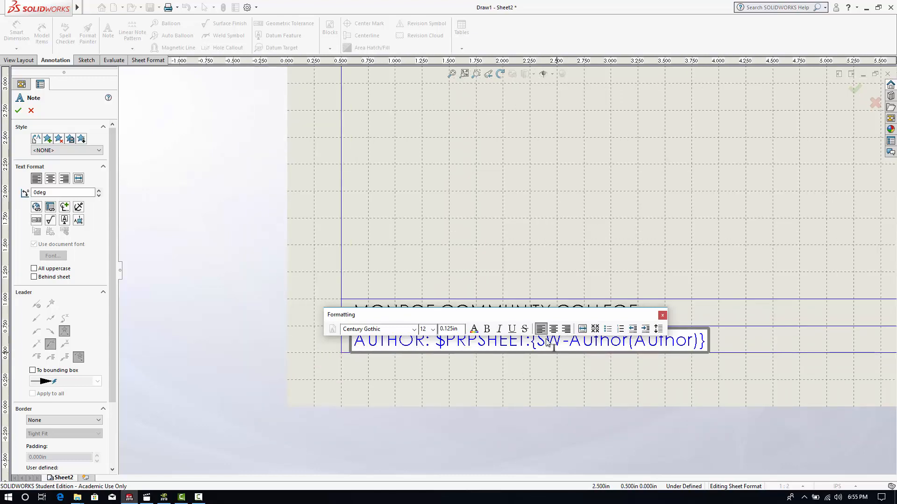
click(18, 110)
scroll(603, 290, up, 3)
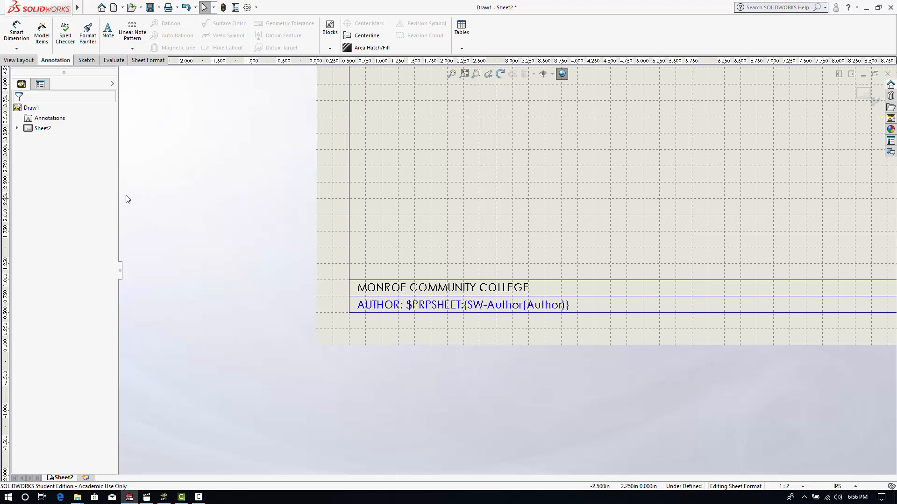
- Start a note reading "FILE NAME:" in the title block's upper row, to the right of the college name
scroll(666, 221, up, 3)
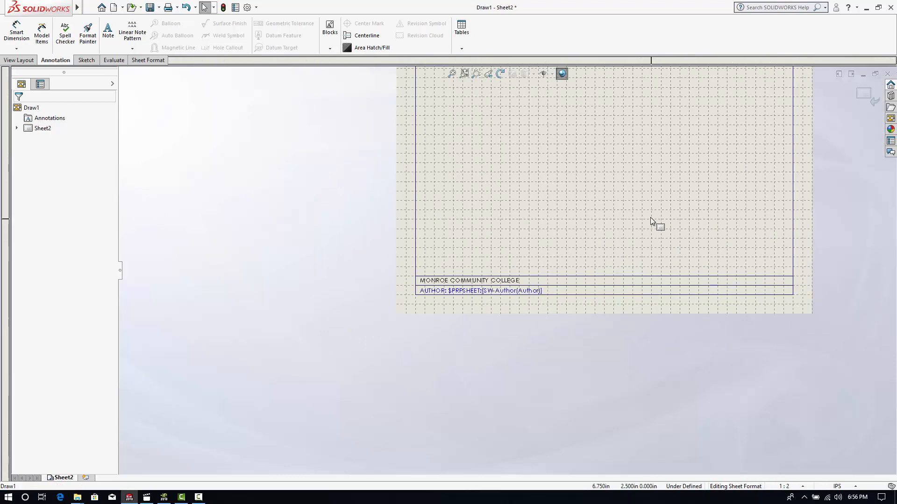
mouse_move(638, 219)
middle_down()
mouse_move(588, 255)
mouse_move(548, 316)
middle_up()
scroll(521, 407, down, 6)
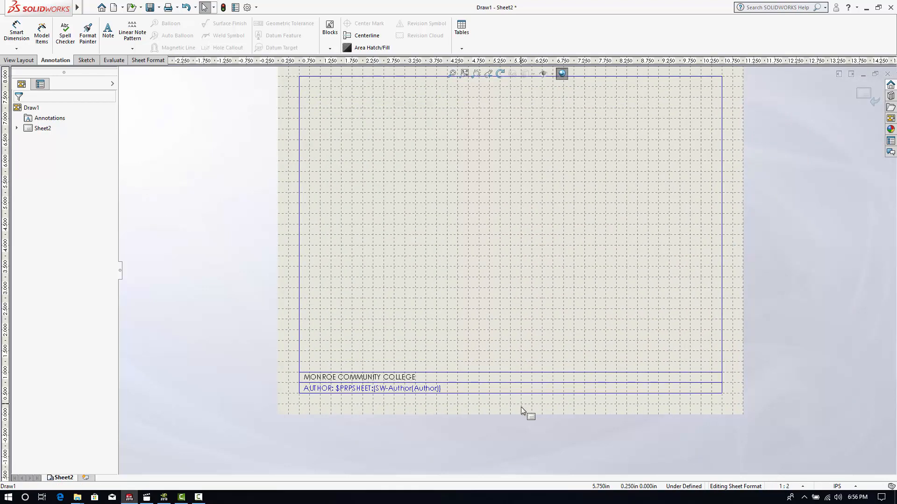
scroll(473, 355, down, 1)
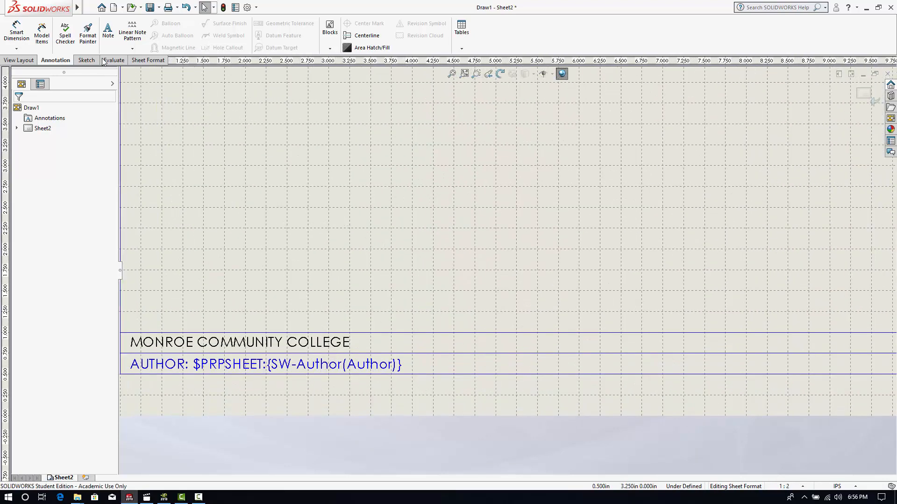
click(108, 31)
scroll(421, 364, down, 2)
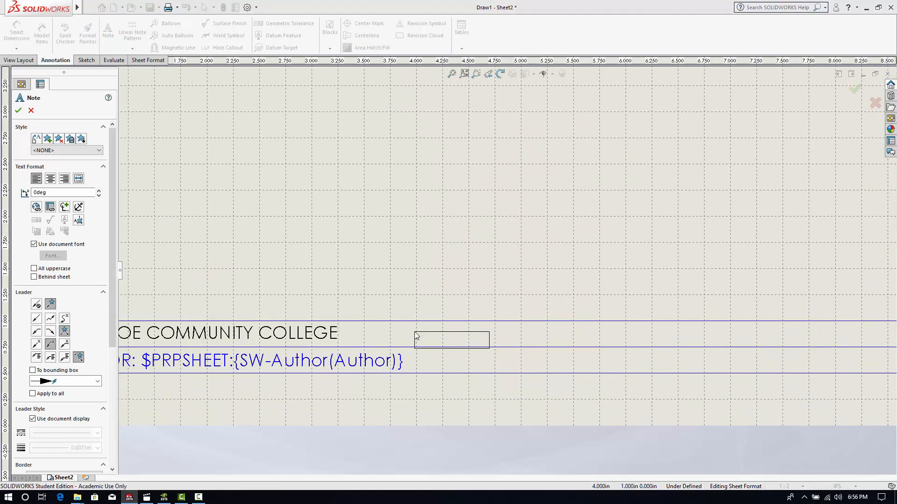
click(399, 332)
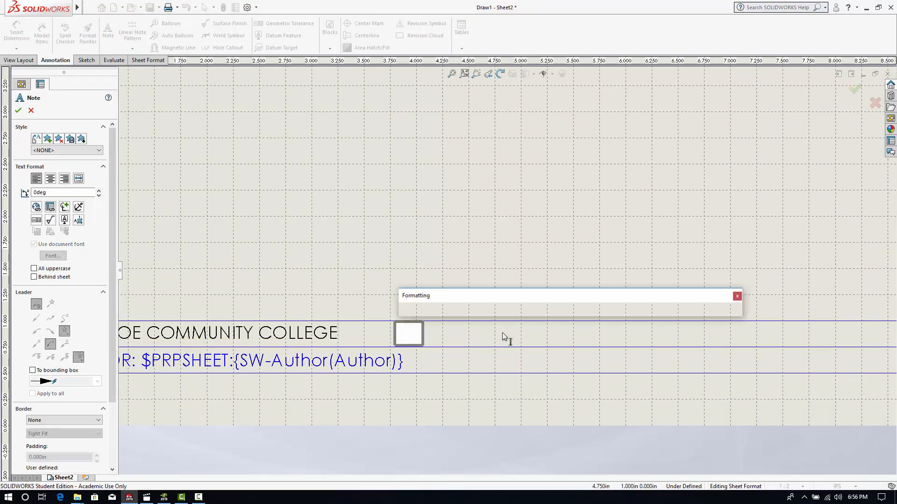
text(FILE NAME)
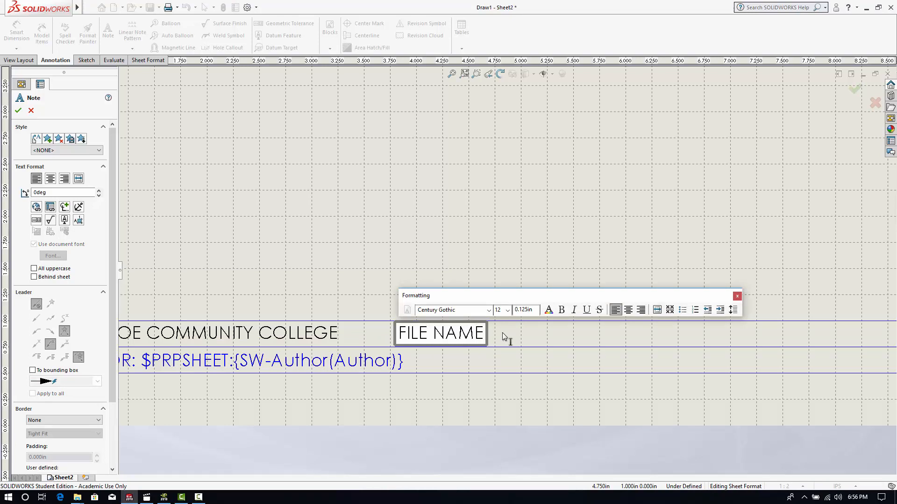
text(:)
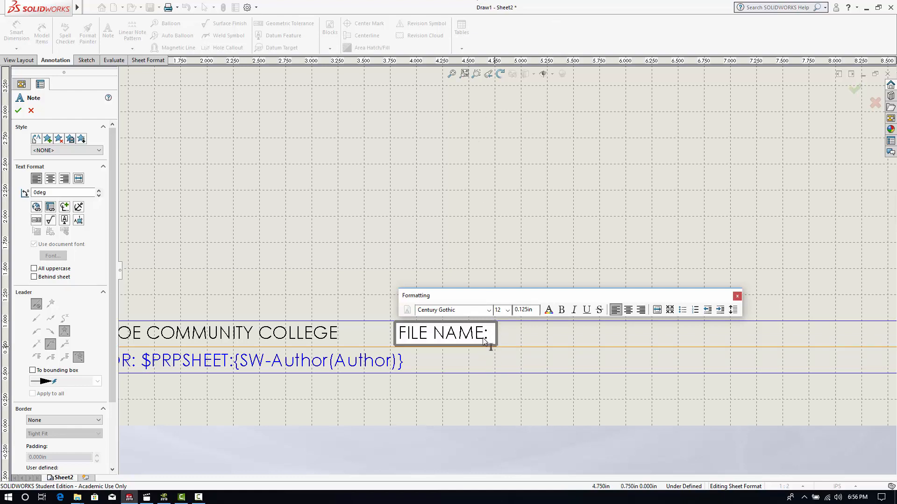
- Link the FILE NAME note to the current document's SW-File Name(File Name) property and finish the note
click(51, 207)
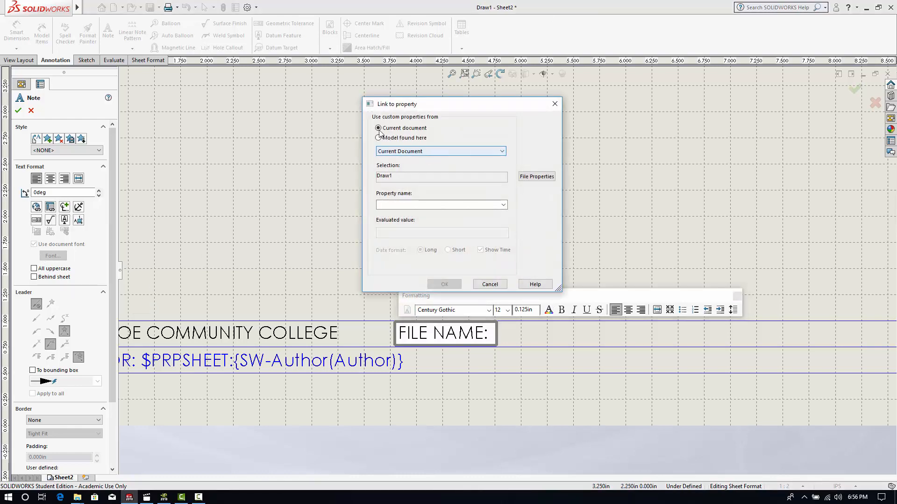
click(504, 205)
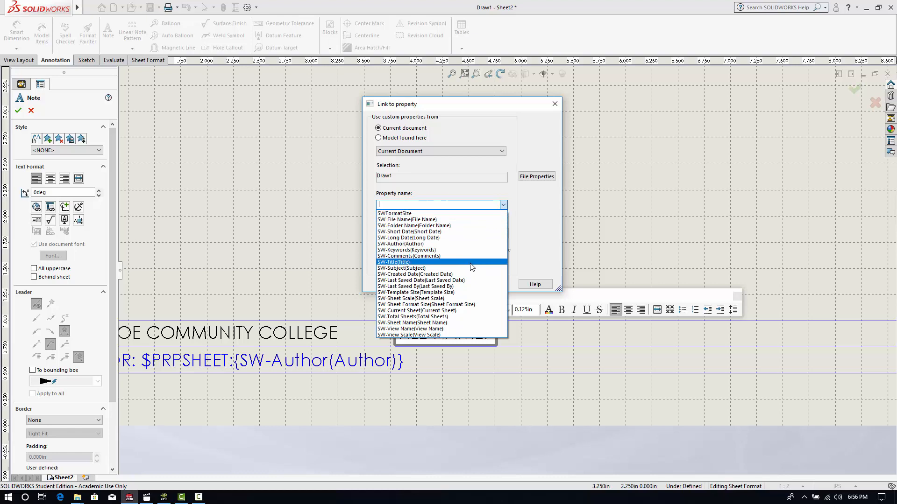
click(390, 220)
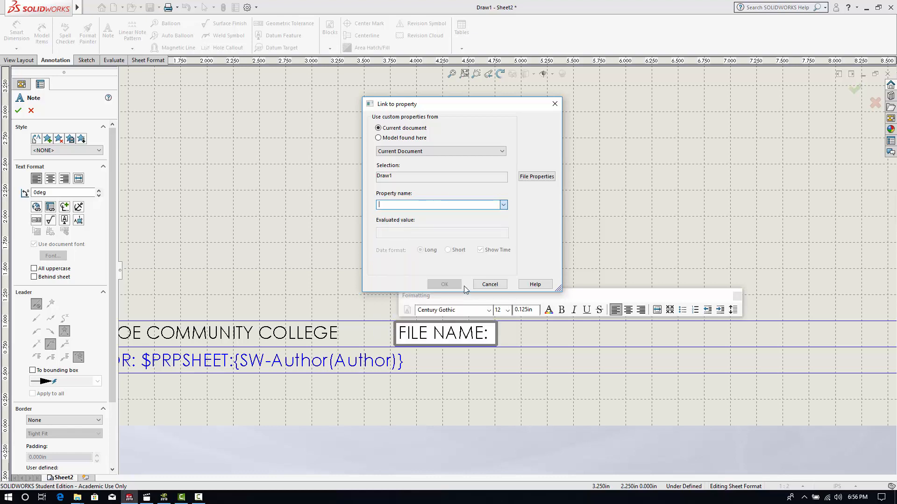
click(437, 284)
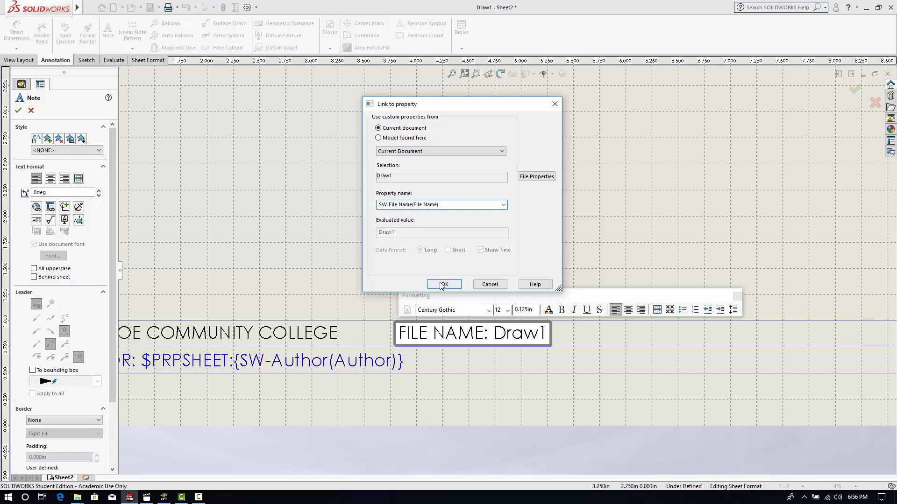
scroll(514, 280, up, 3)
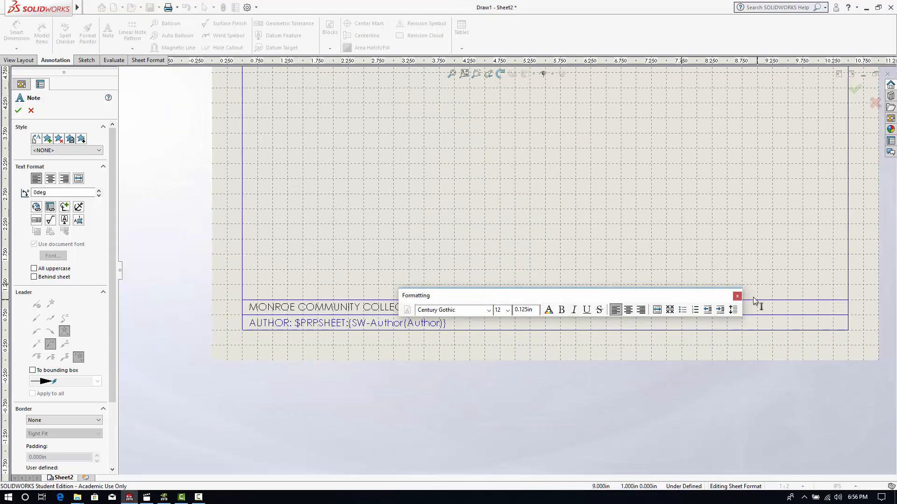
click(738, 296)
scroll(508, 310, down, 4)
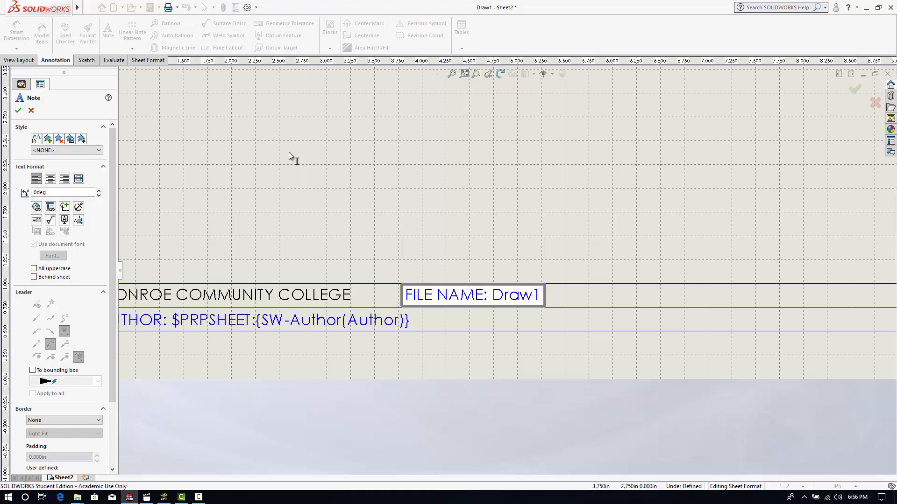
click(18, 110)
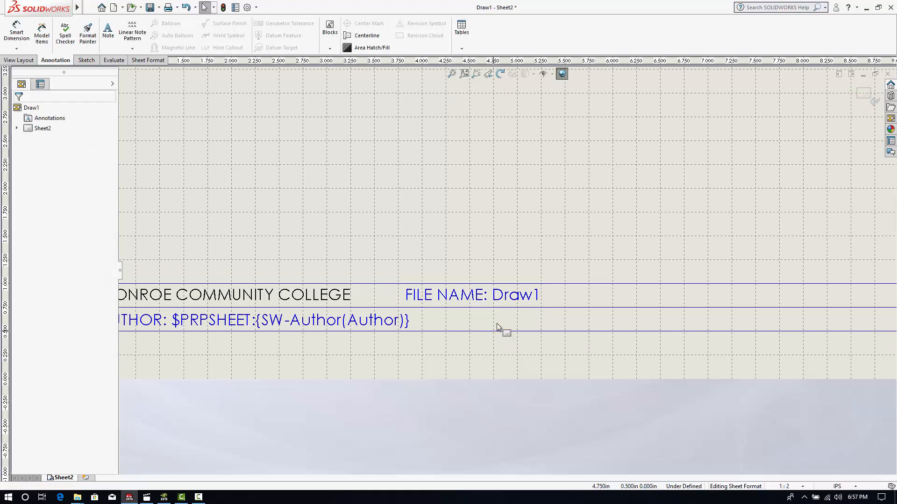
- Start a note reading "LAST SAVED:" in the title block's lower row, to the right of the author note
scroll(497, 323, up, 2)
scroll(510, 318, down, 1)
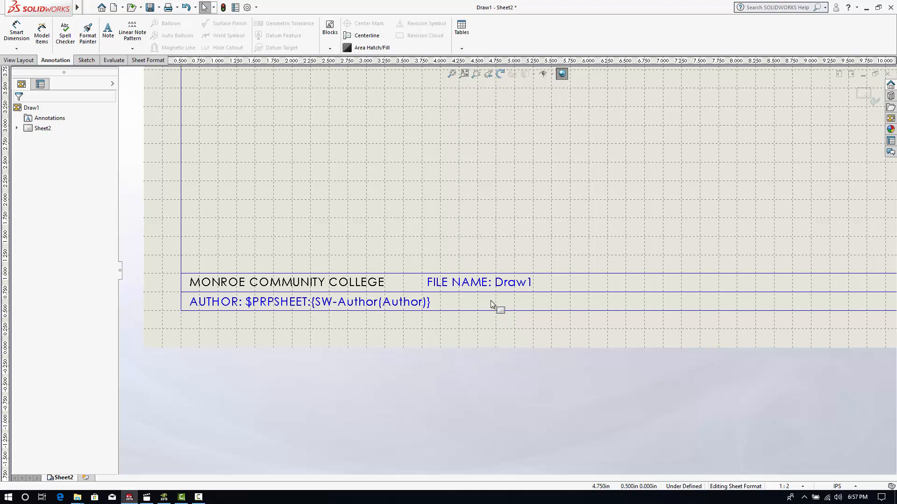
scroll(492, 297, down, 1)
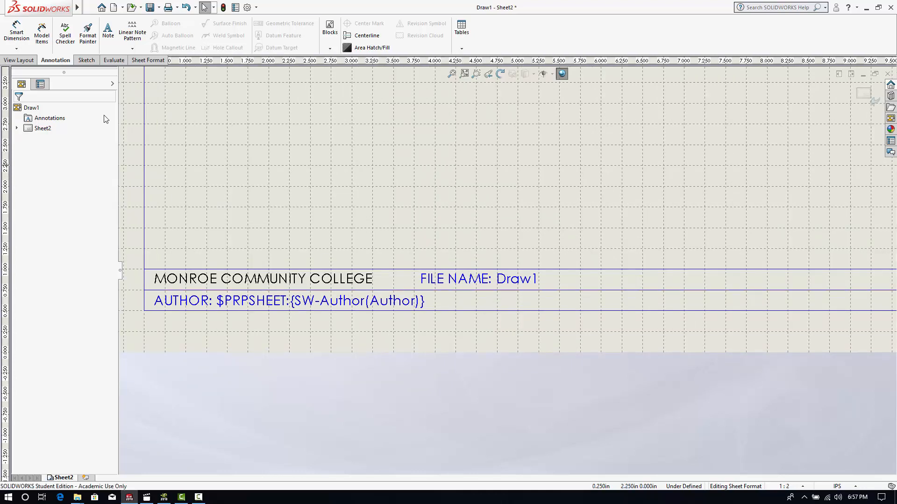
click(109, 34)
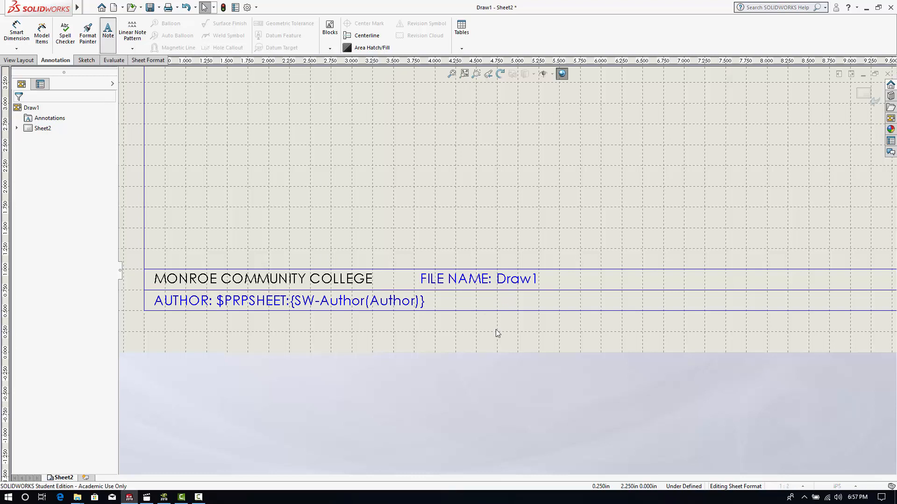
scroll(496, 308, down, 1)
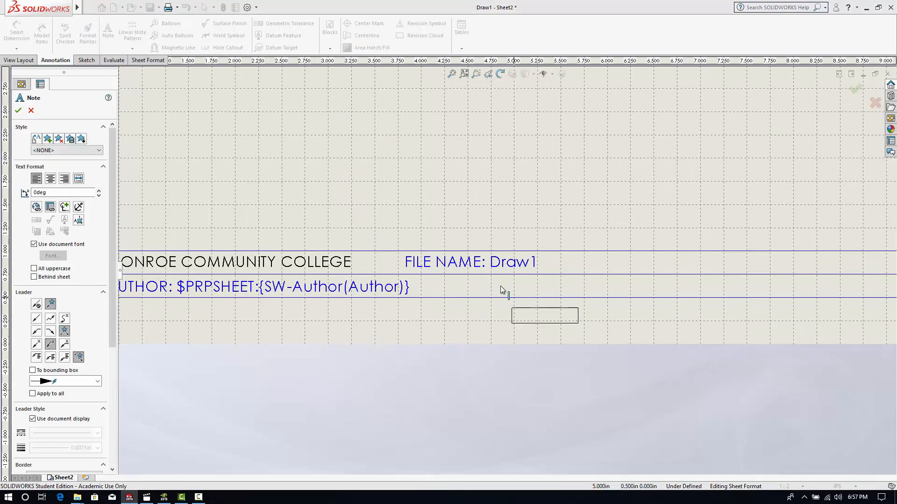
click(444, 284)
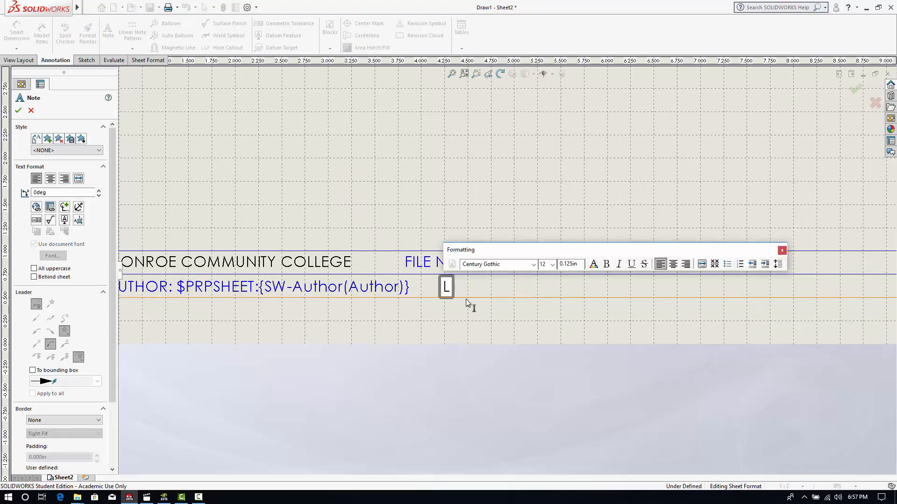
text(LAST SAVED)
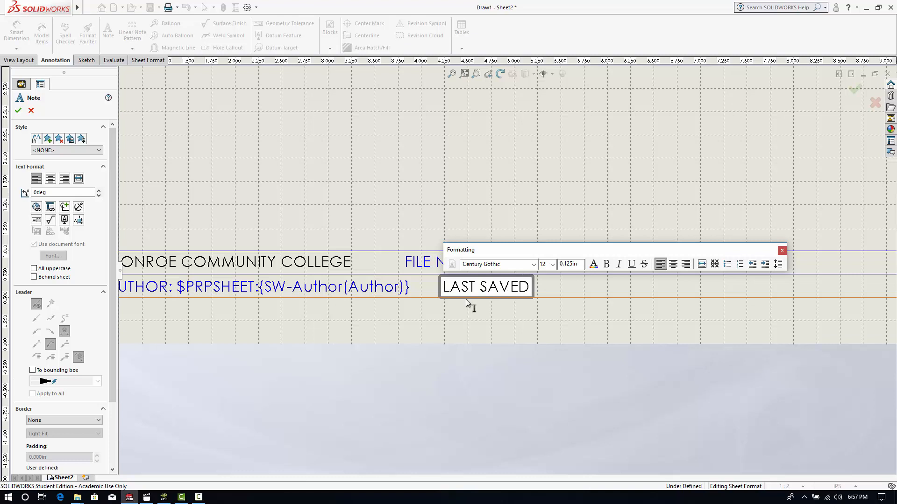
text(:)
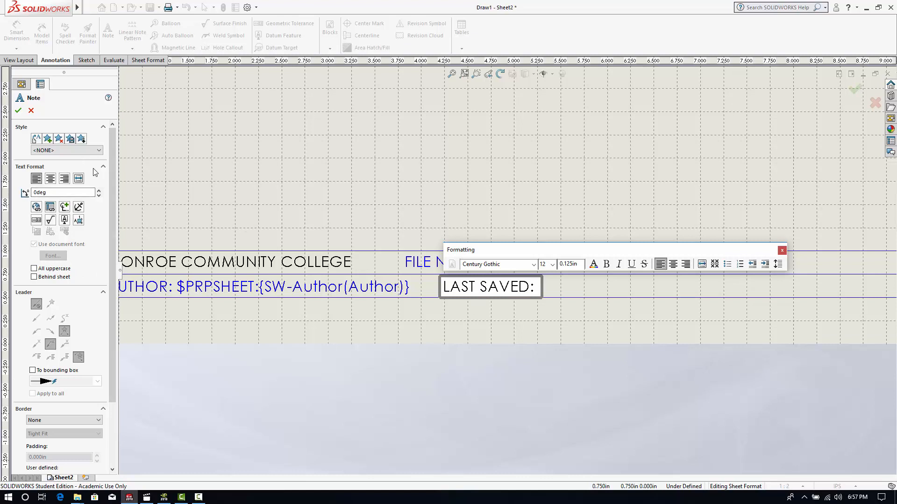
- Set the LAST SAVED note's property link to SW-Last Saved Date(Last Saved Date) from the current document
click(51, 207)
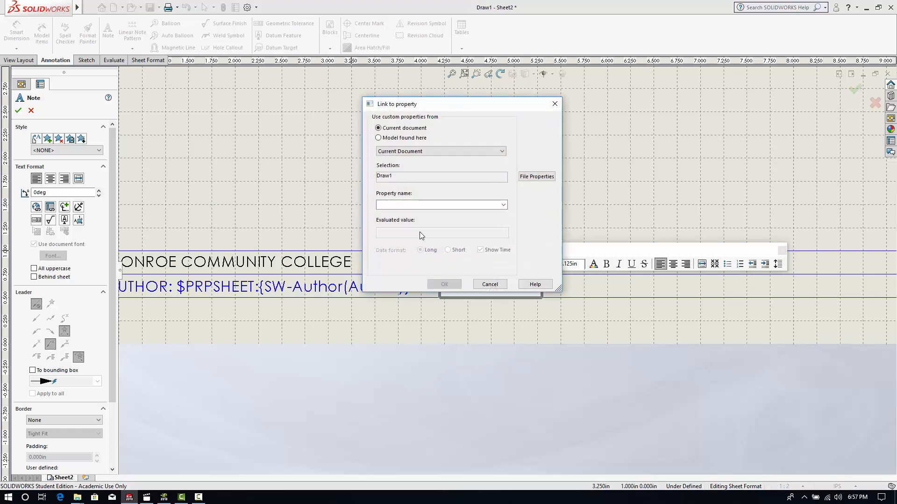
click(504, 205)
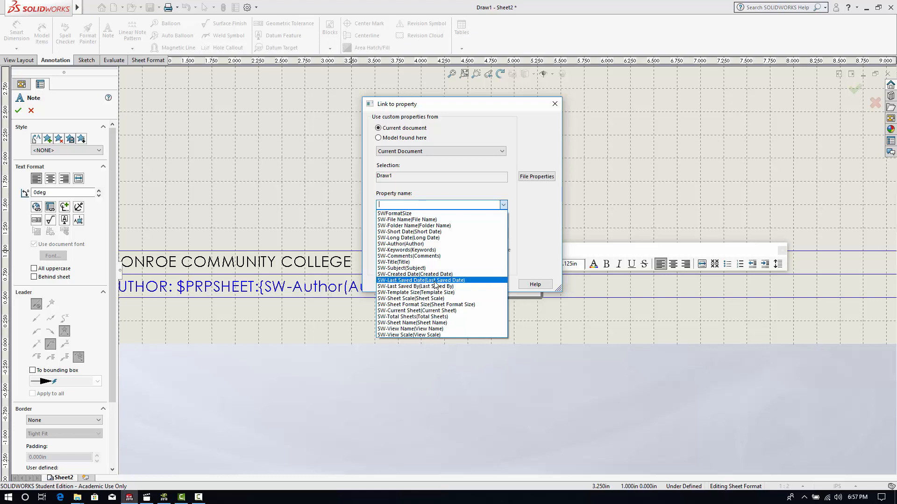
click(442, 298)
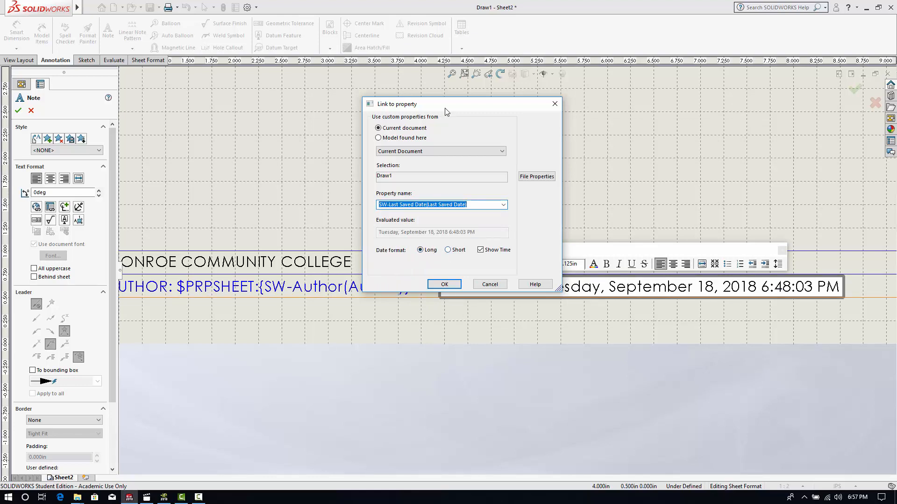
drag(445, 109, 209, 84)
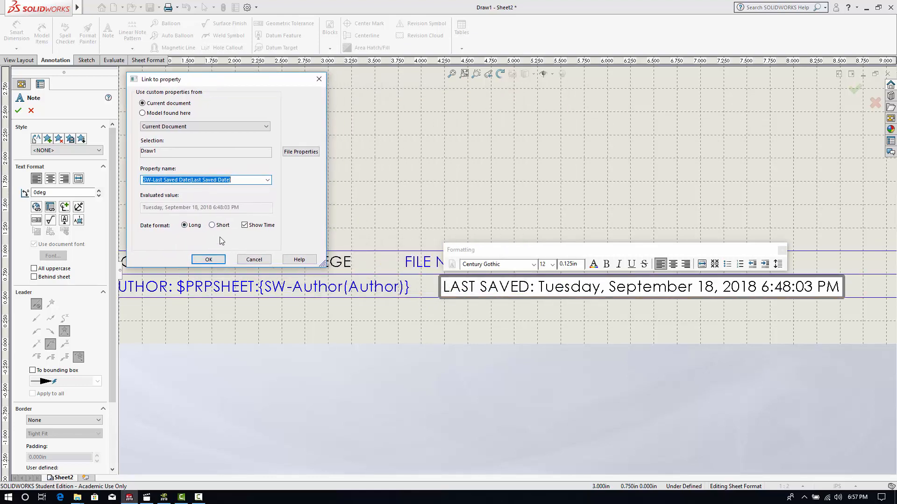
- Try the short date format and hiding the time for the last-saved date, restoring the long format with time
click(212, 225)
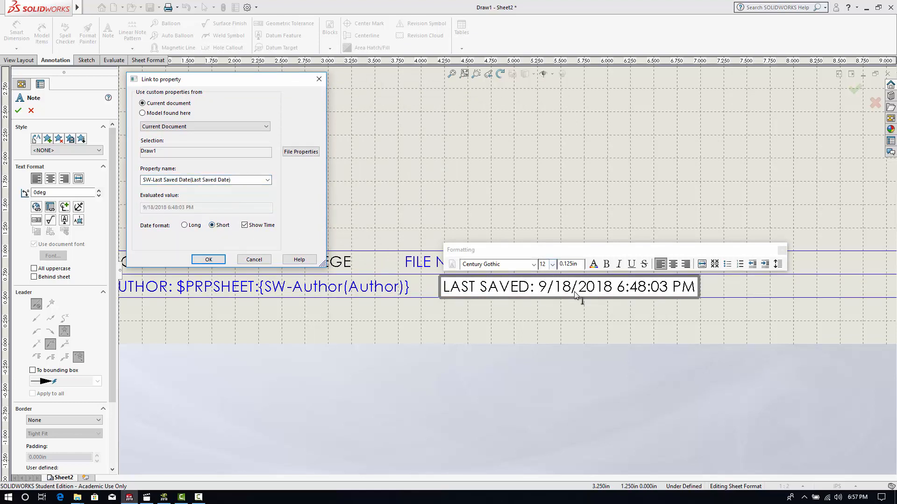
click(184, 226)
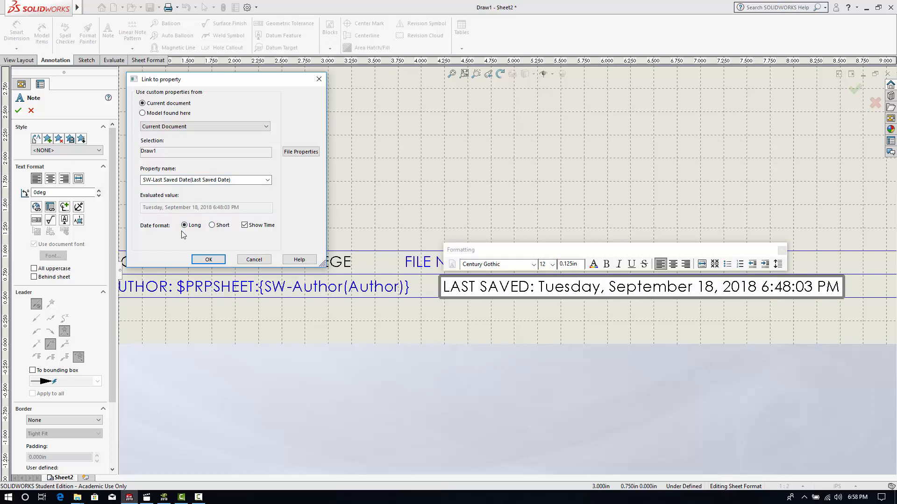
scroll(744, 316, up, 2)
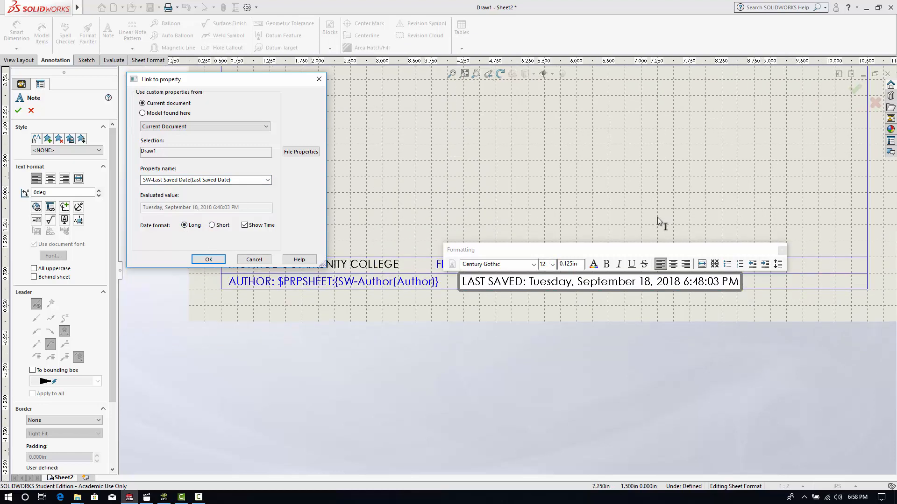
click(244, 226)
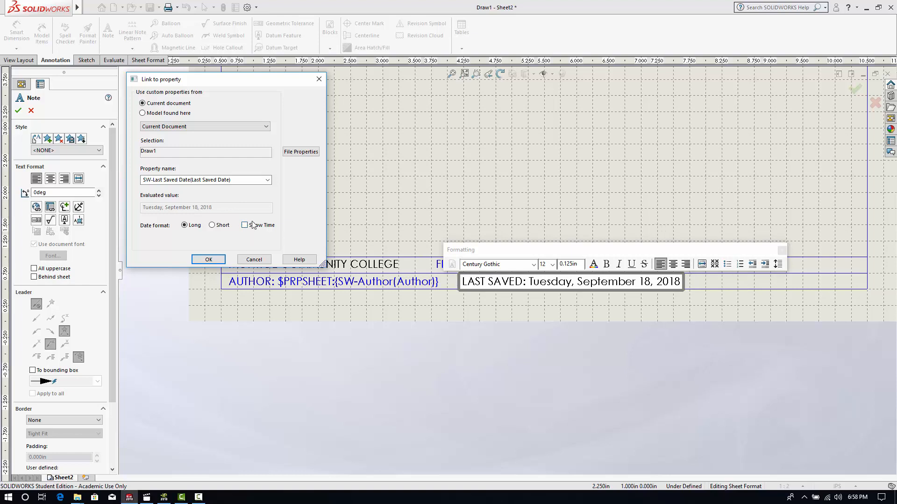
click(245, 225)
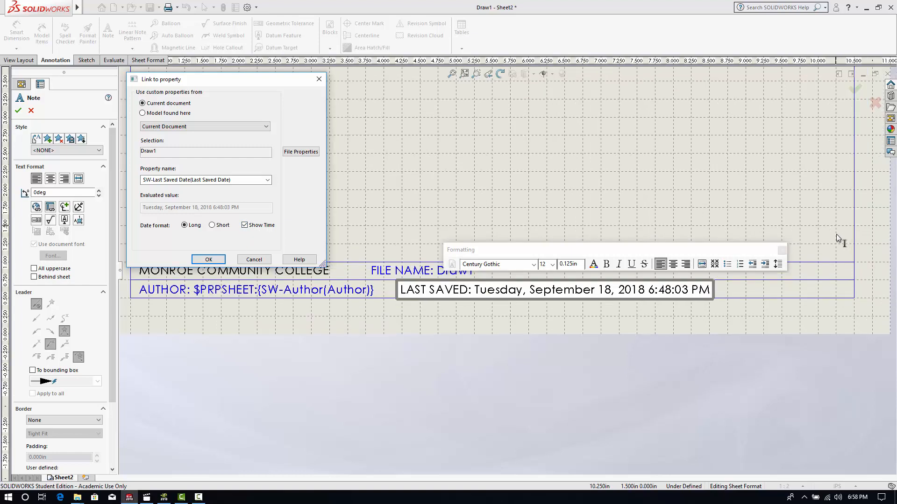
- Accept the property link with the long date format and time shown, and finish the LAST SAVED note
scroll(652, 275, down, 1)
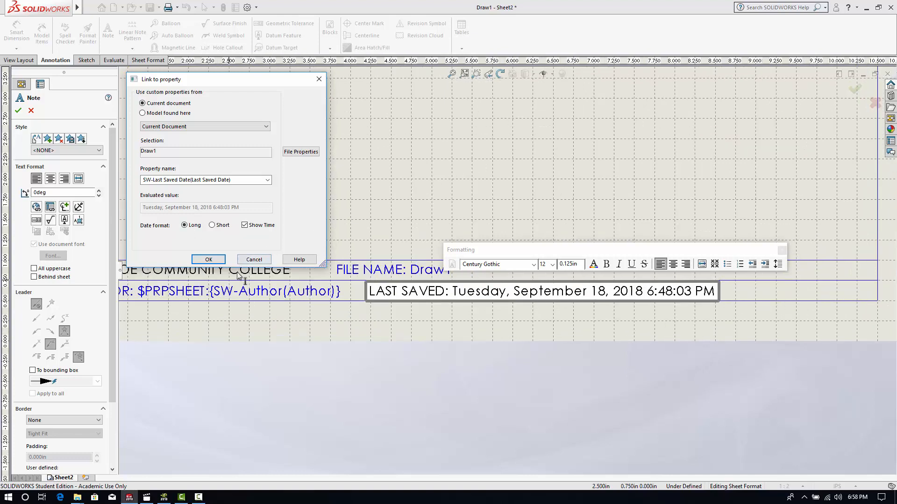
click(208, 260)
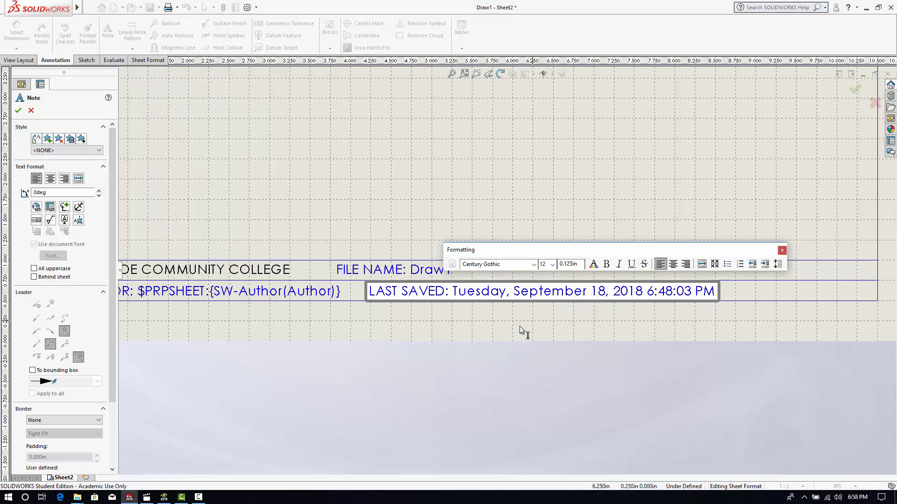
click(19, 110)
scroll(518, 341, up, 3)
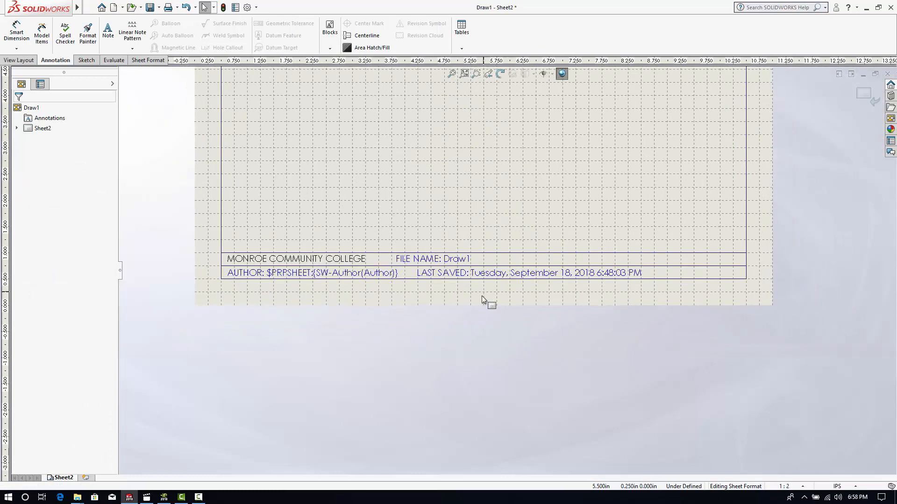
scroll(481, 299, down, 1)
scroll(299, 243, down, 2)
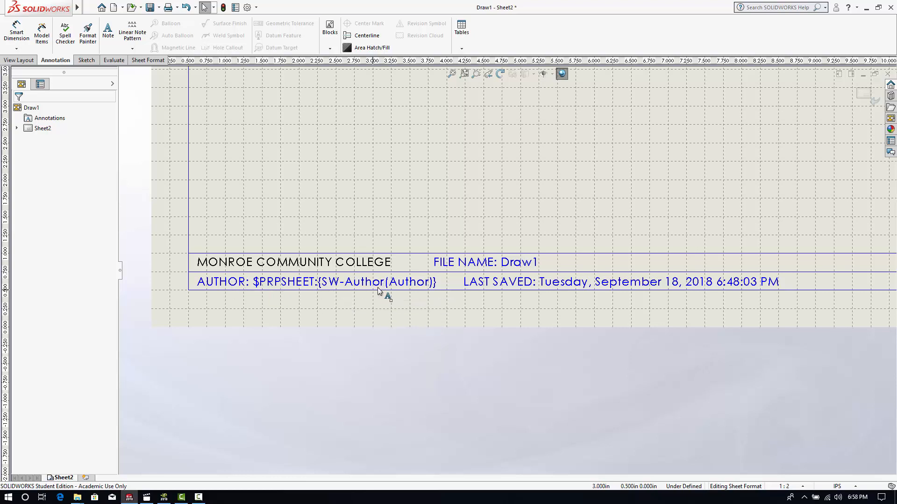
scroll(509, 299, up, 2)
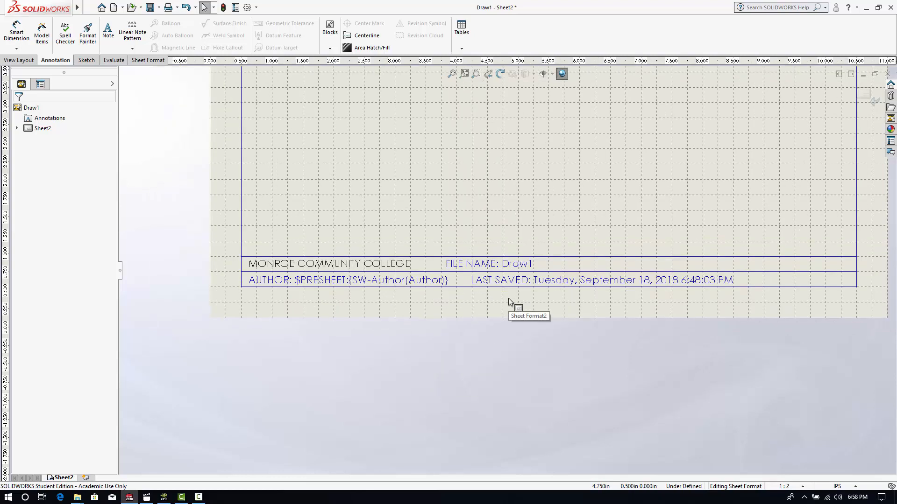
mouse_move(472, 257)
mouse_down()
mouse_move(459, 257)
mouse_move(473, 257)
mouse_up()
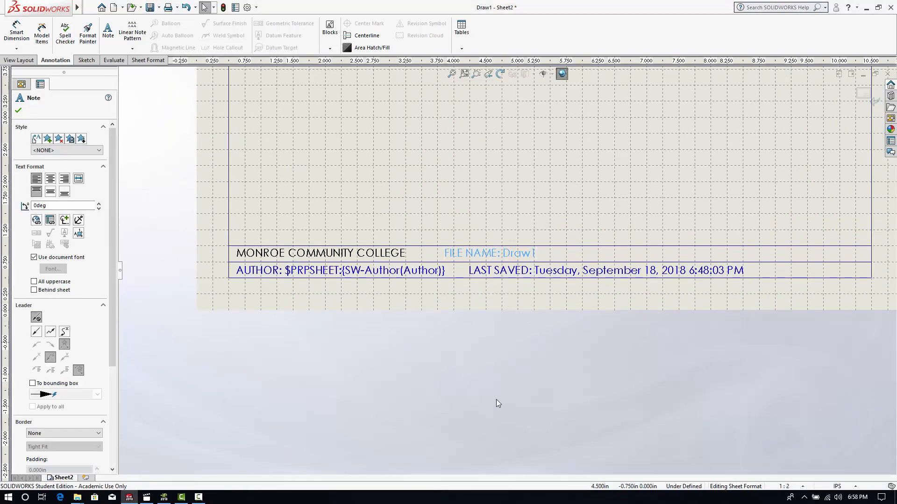
click(579, 349)
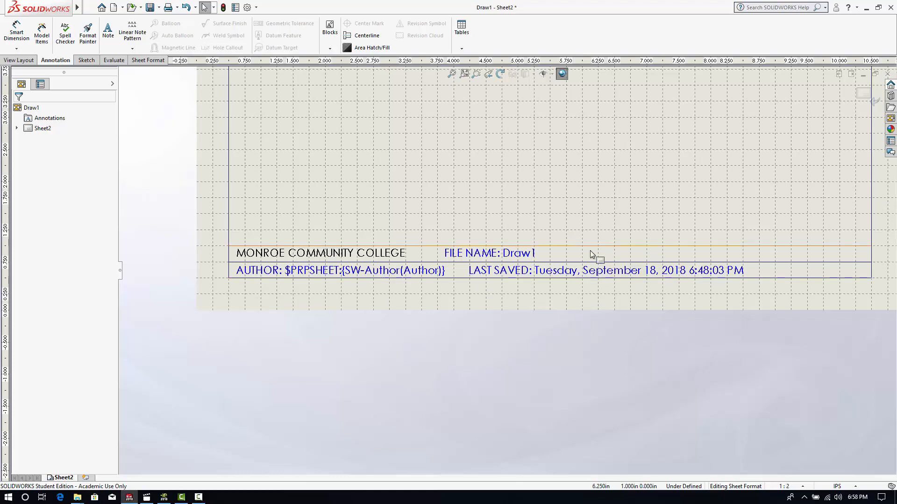
- Start a note reading "DESCRIPTION:" in the title block's upper row, to the right of the file name note
click(108, 29)
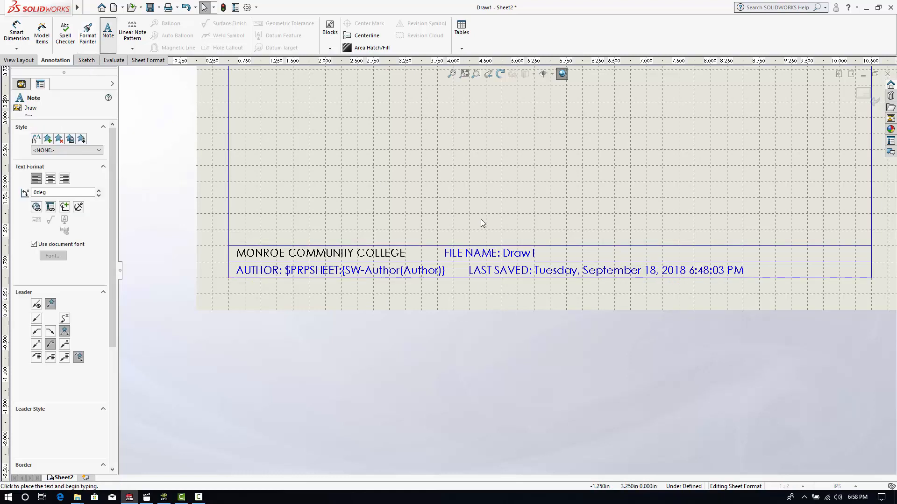
click(560, 251)
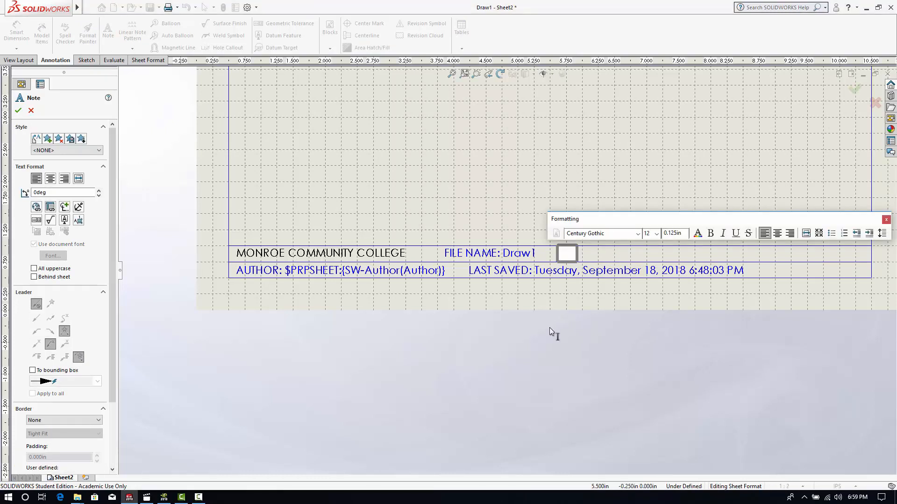
text(DESCRIP)
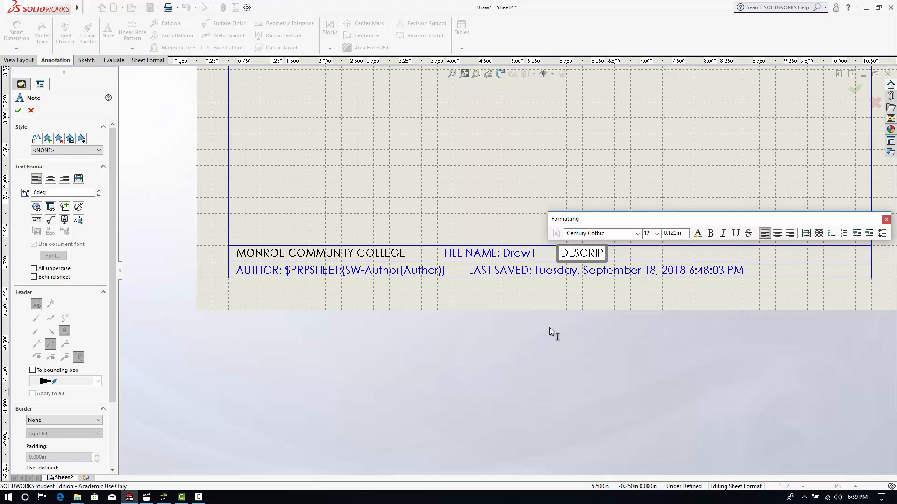
text(TION)
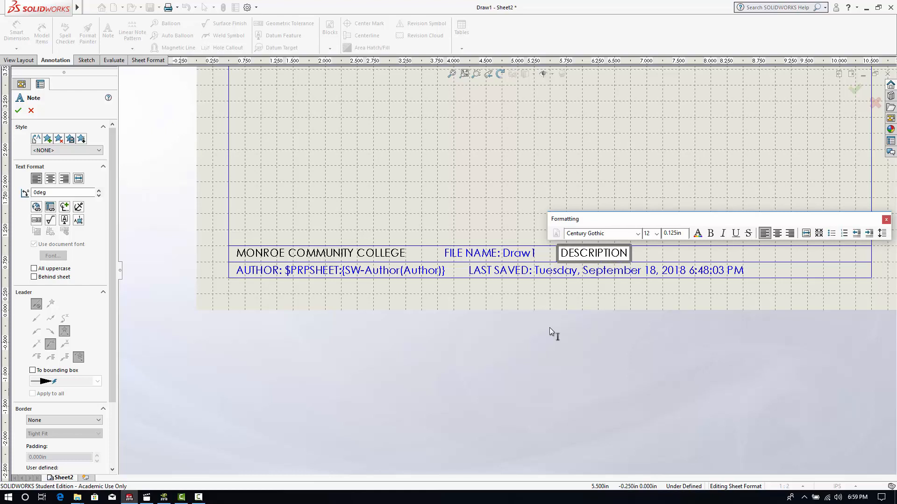
text(:)
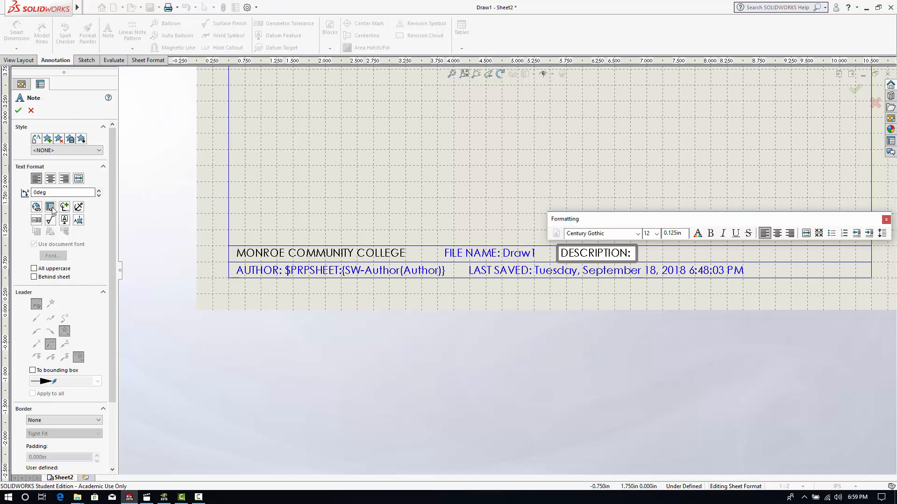
click(51, 207)
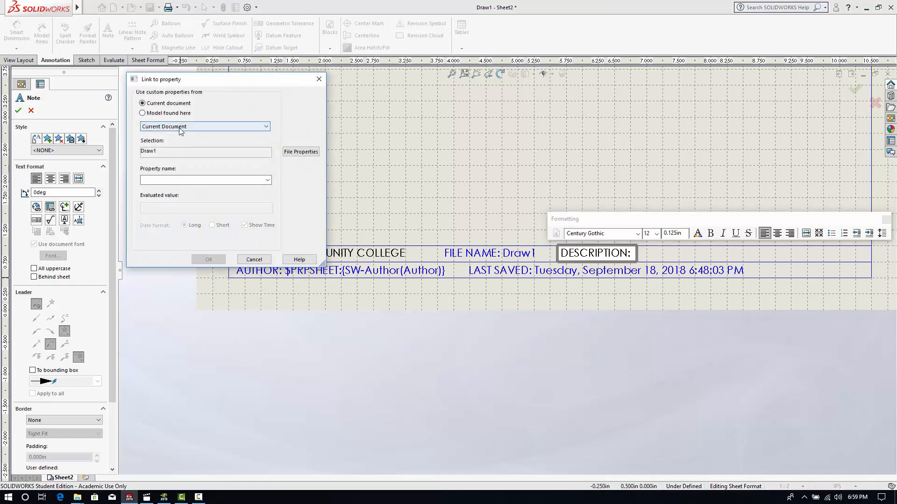
click(172, 128)
click(168, 115)
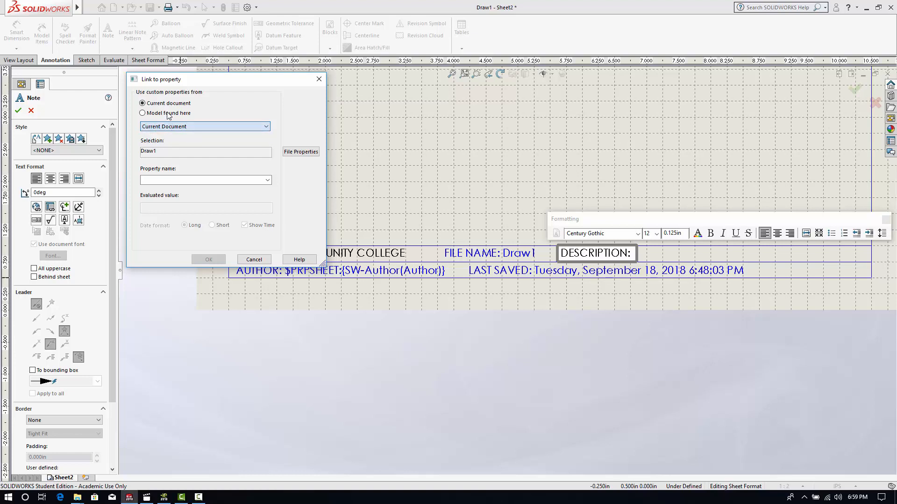
click(168, 114)
click(173, 127)
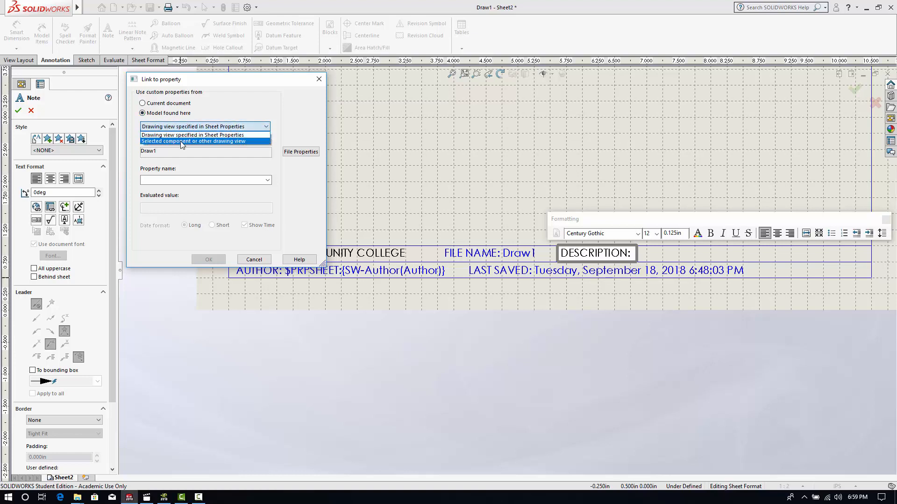
click(228, 136)
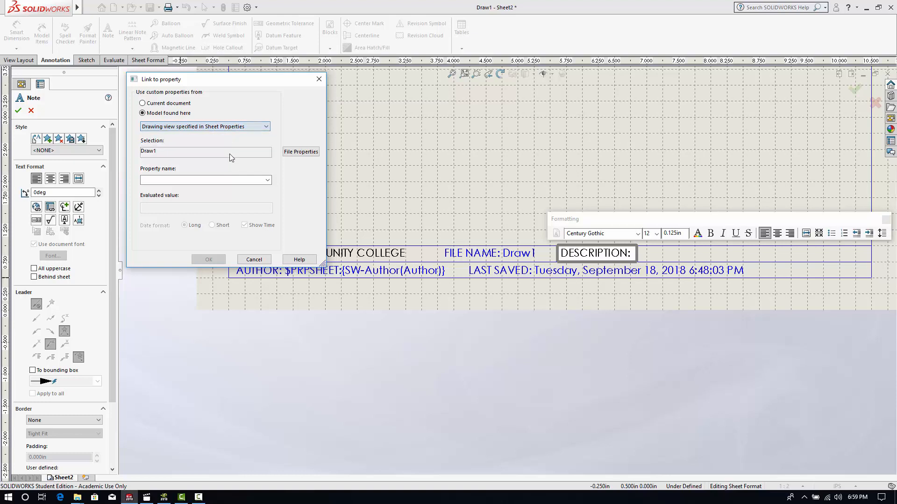
click(268, 180)
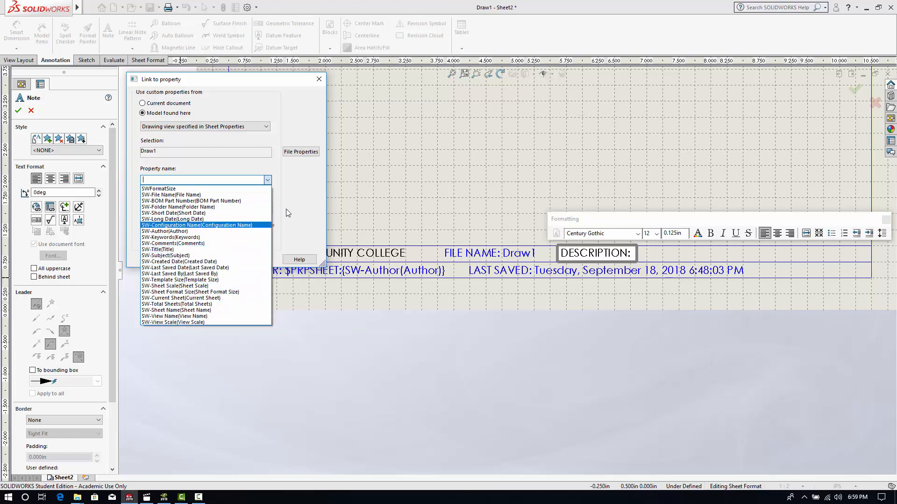
click(312, 188)
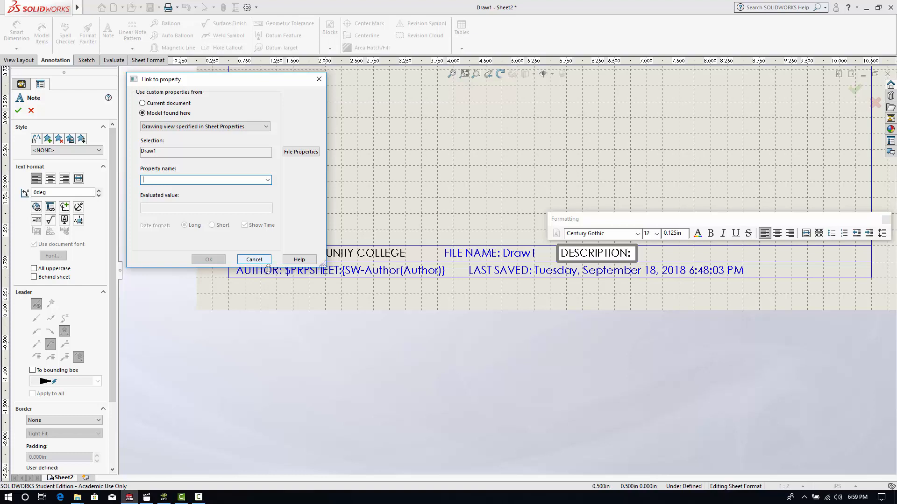
click(252, 260)
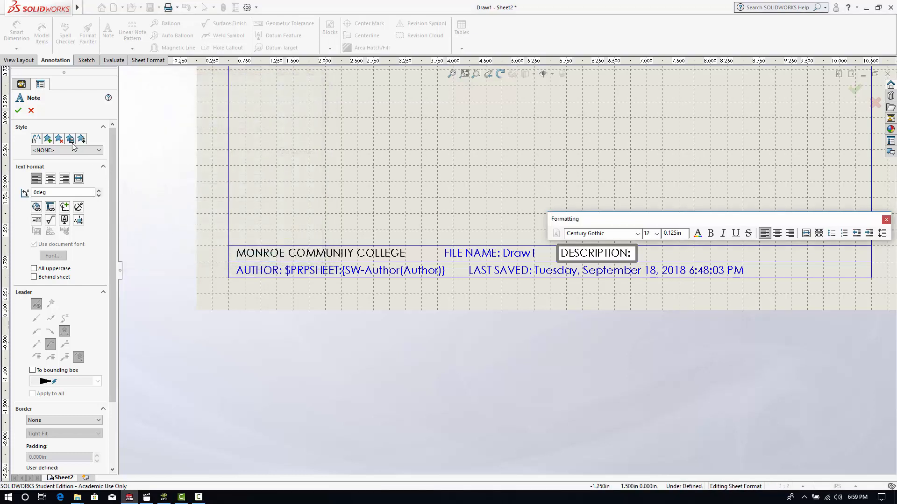
- Finish the DESCRIPTION note as plain text without a property link
scroll(675, 268, up, 2)
scroll(587, 260, down, 2)
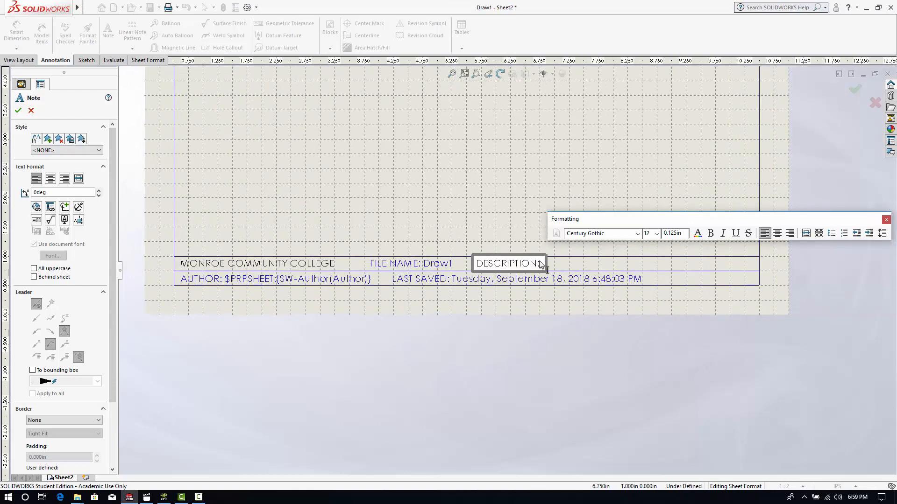
click(20, 112)
scroll(443, 197, up, 3)
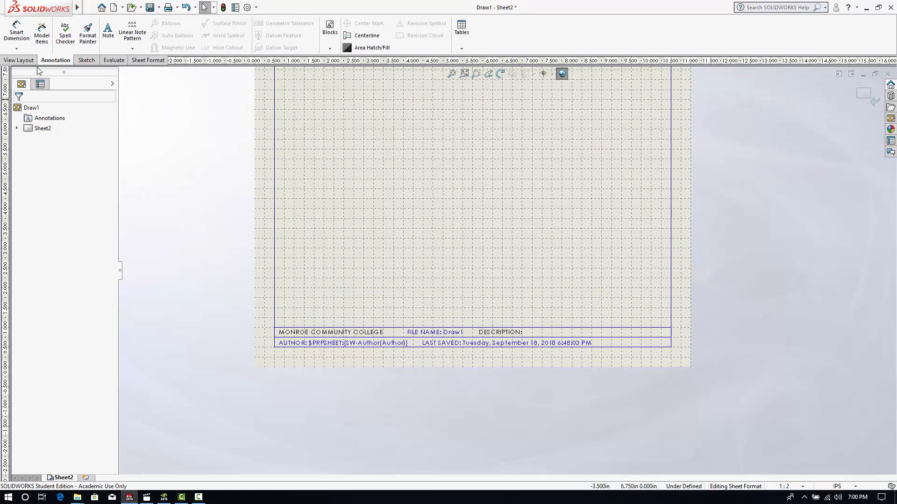
- Leave sheet format editing and return to editing the drawing sheet
click(21, 60)
click(58, 61)
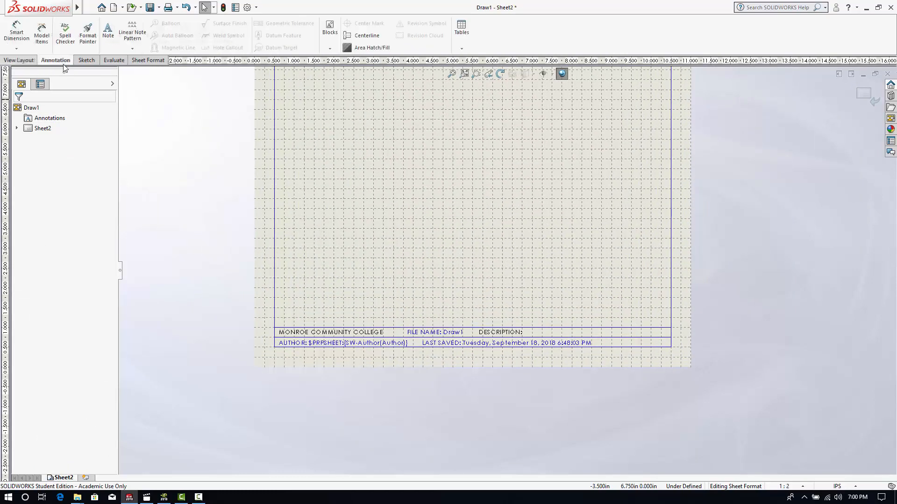
right_click(497, 177)
click(550, 262)
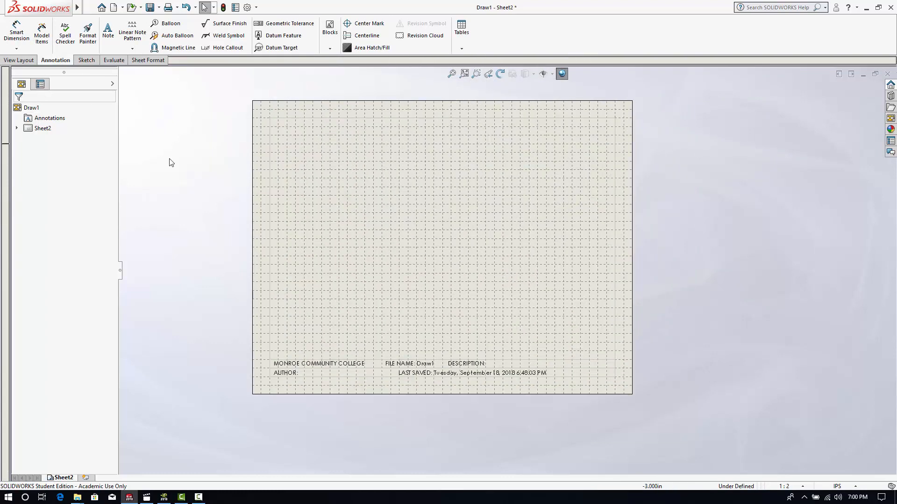
- Insert a model view of the Chassis Plate part from Desktop > Car Project > Car Parts 1 mid-sheet, without adding projected views
click(25, 61)
click(38, 33)
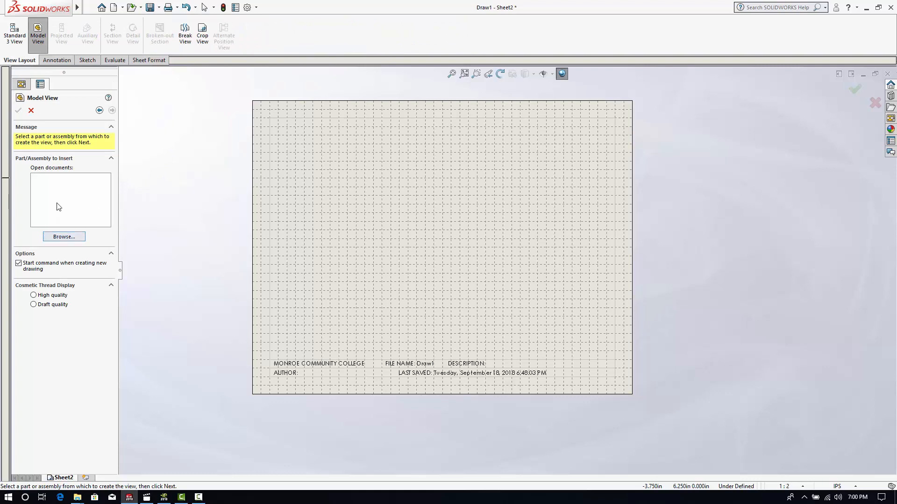
click(65, 238)
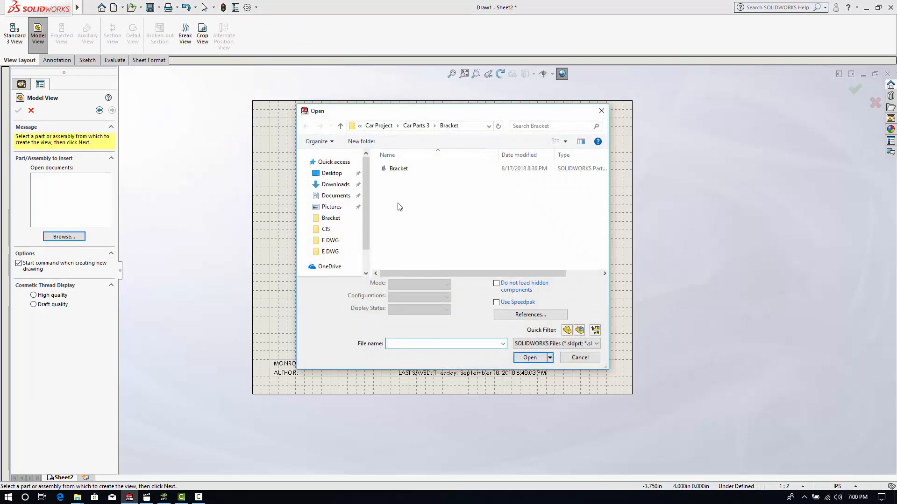
click(341, 177)
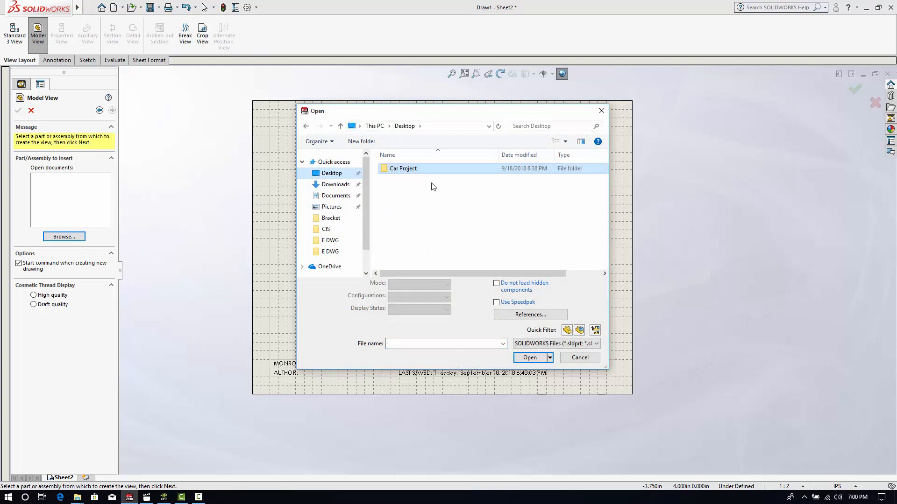
click(413, 172)
double_click(413, 169)
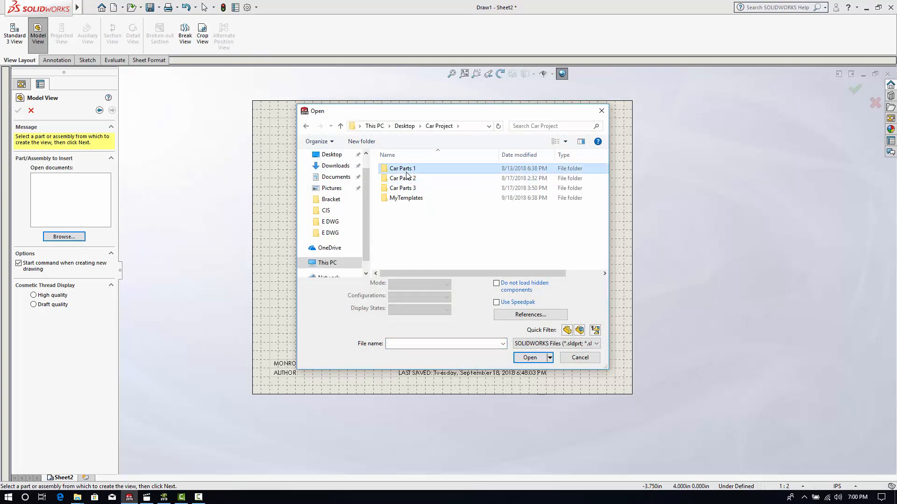
double_click(415, 169)
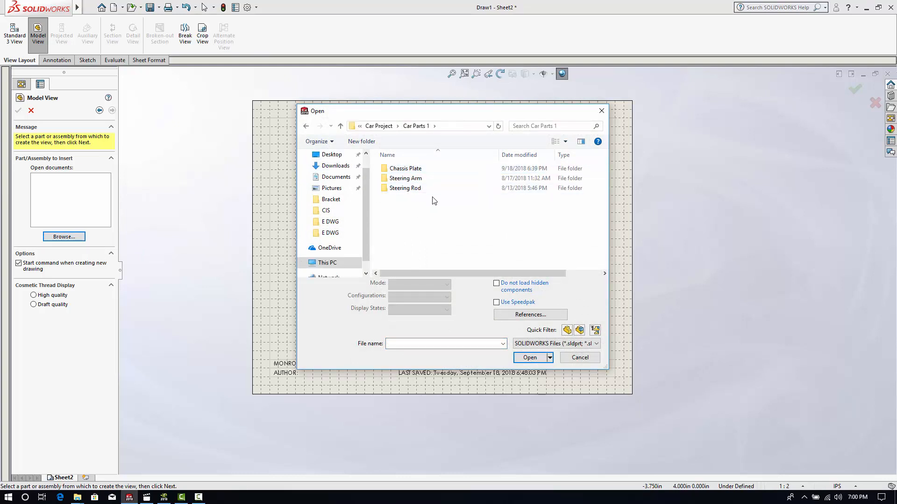
double_click(405, 169)
click(410, 170)
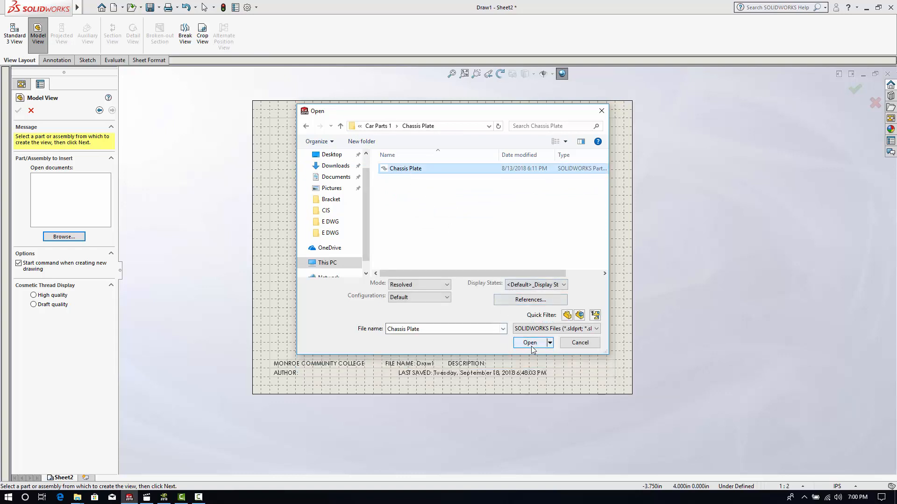
click(533, 341)
click(444, 231)
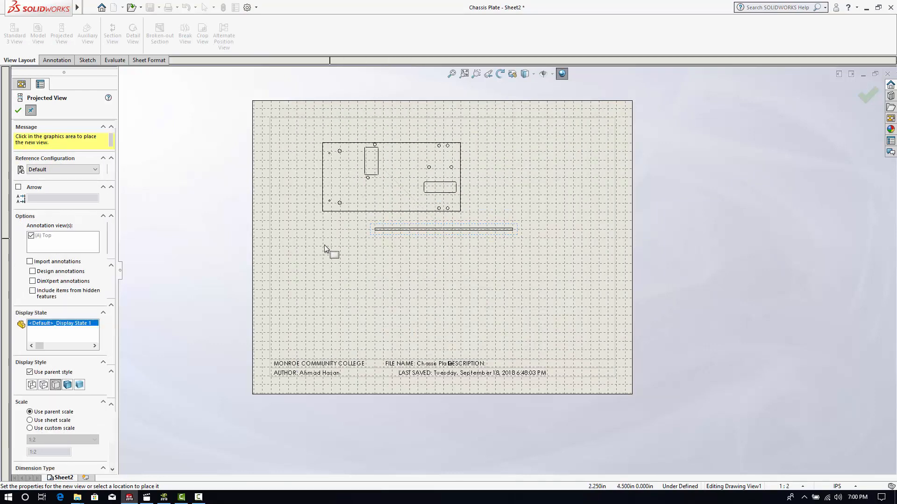
click(17, 111)
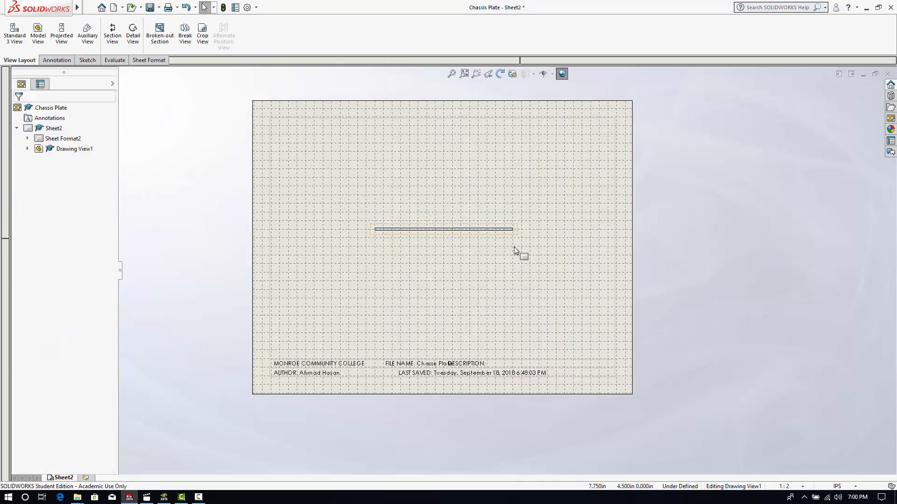
- Return to editing the sheet format of the drawing sheet
scroll(509, 254, down, 2)
scroll(467, 327, up, 2)
scroll(458, 357, down, 1)
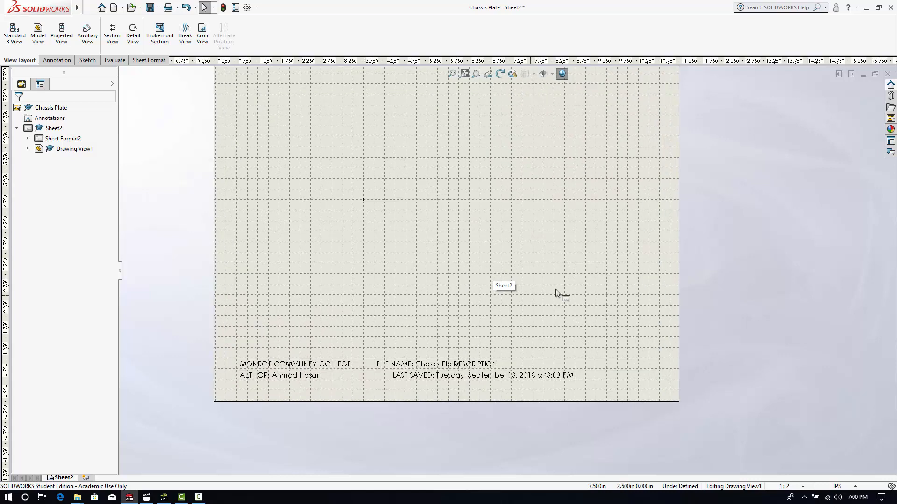
right_click(543, 254)
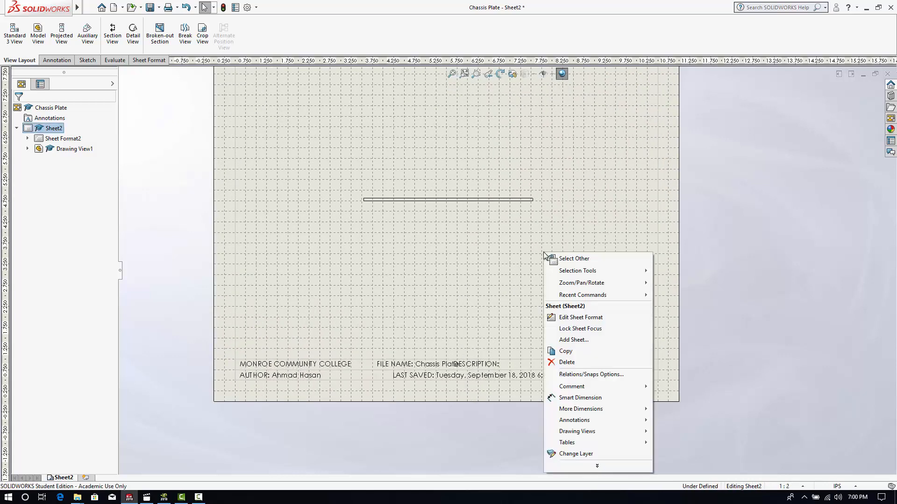
click(587, 318)
- Move the DESCRIPTION note to the right along its row so it clears the file name note
scroll(472, 392, down, 2)
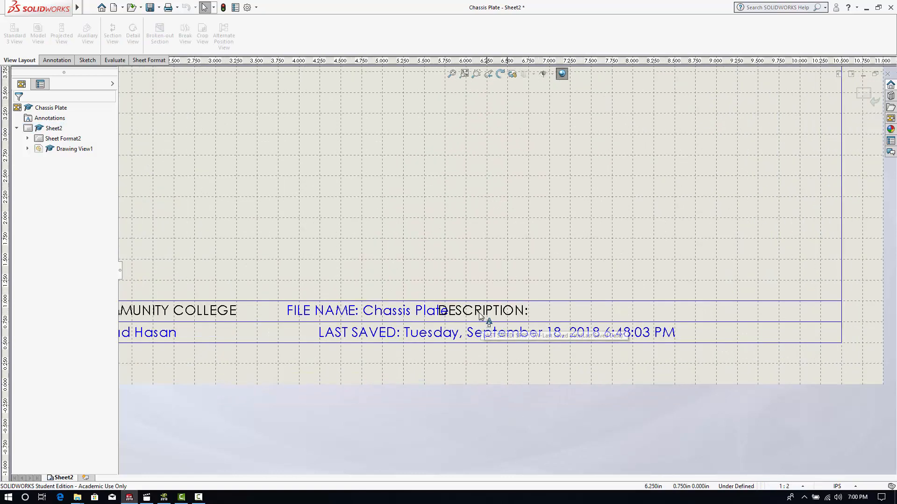
click(481, 316)
drag(481, 317, 510, 317)
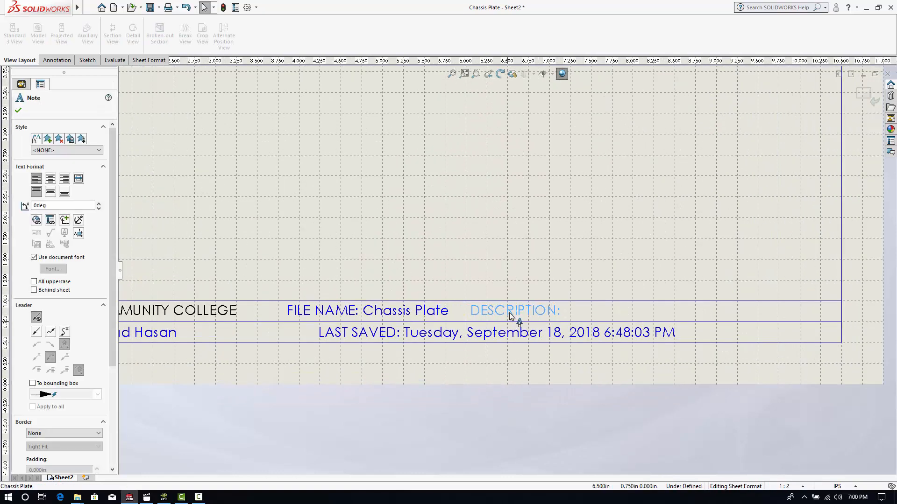
- Start a property link at the end of the DESCRIPTION note, sourced from the model in the drawing view specified in Sheet Properties
double_click(542, 316)
click(567, 319)
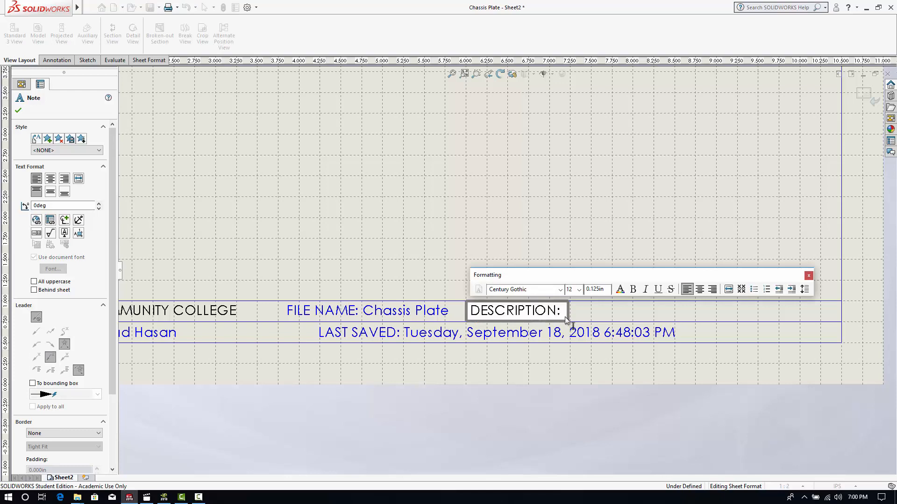
key(BackSpace)
text(:)
click(50, 220)
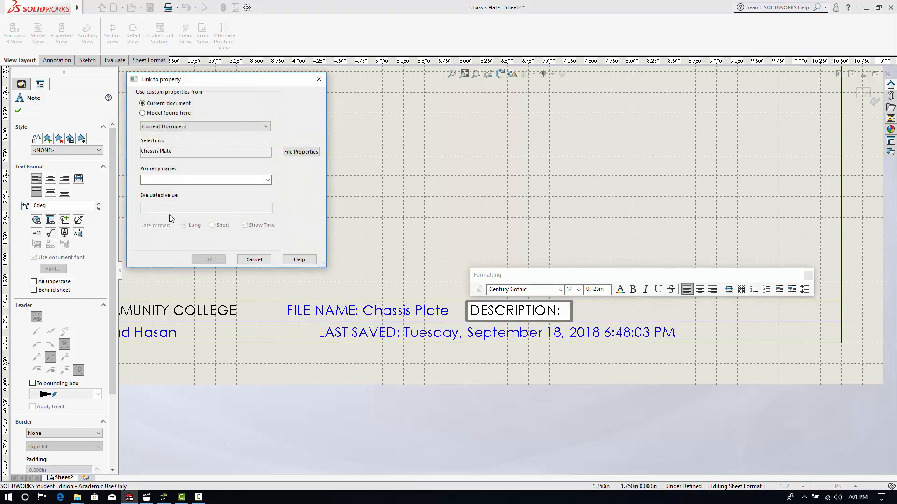
click(196, 128)
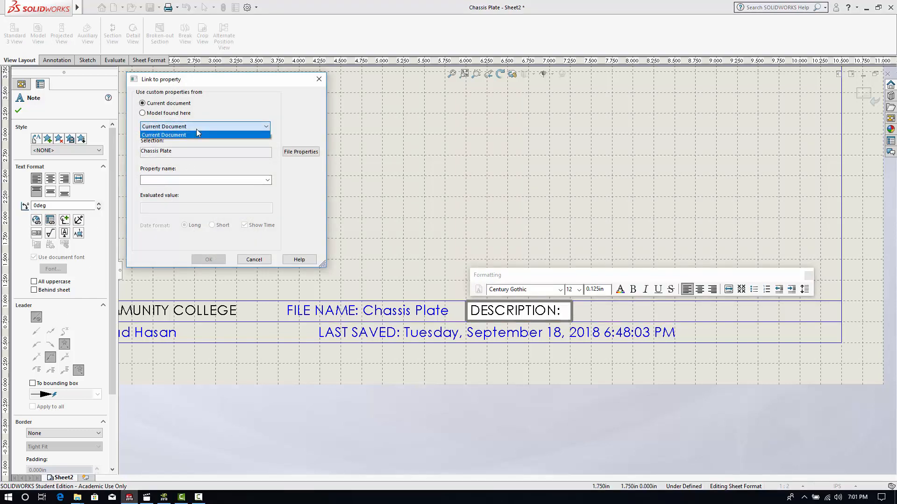
click(195, 135)
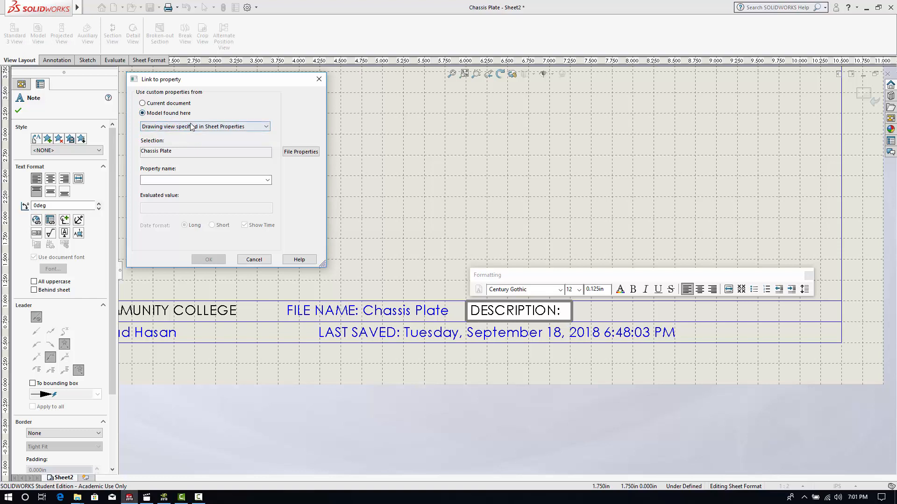
click(194, 128)
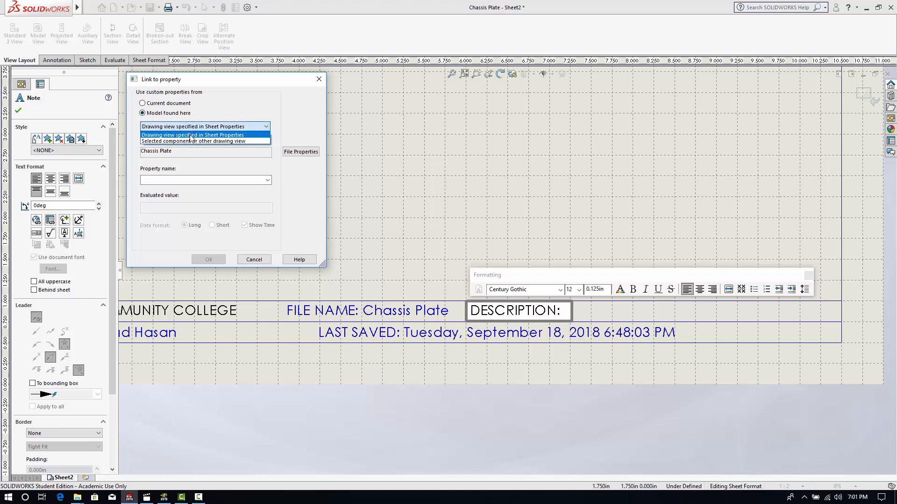
click(193, 135)
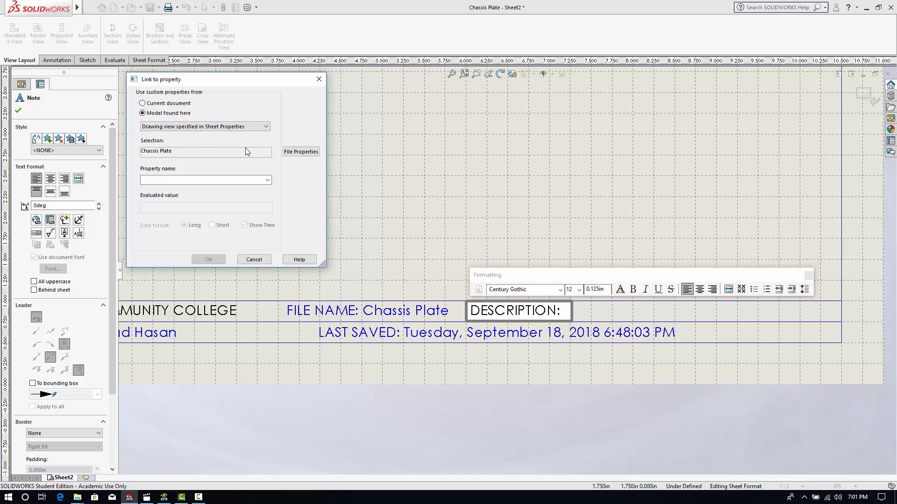
- Choose the Description property for the link, accept it and finish the DESCRIPTION note
click(267, 180)
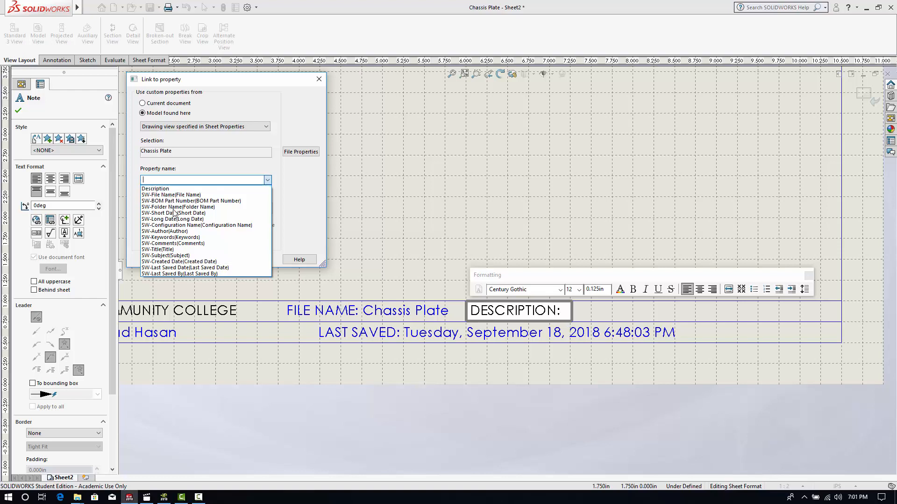
click(159, 190)
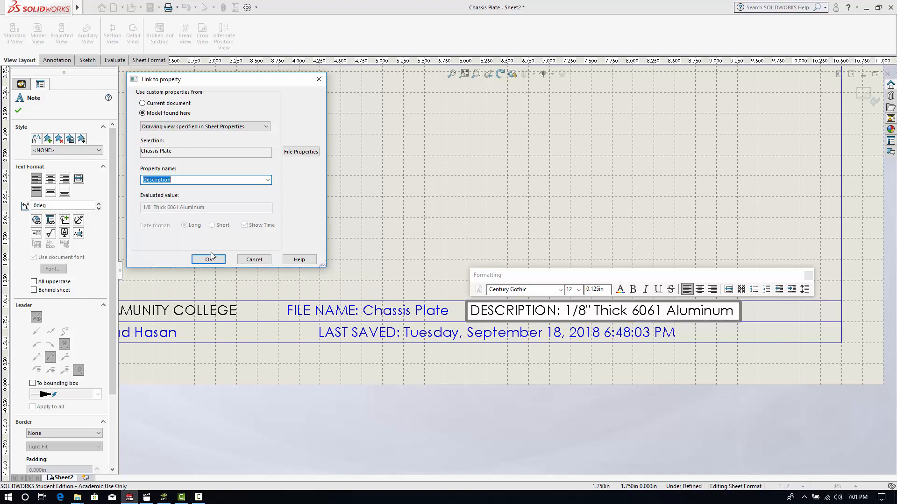
click(209, 259)
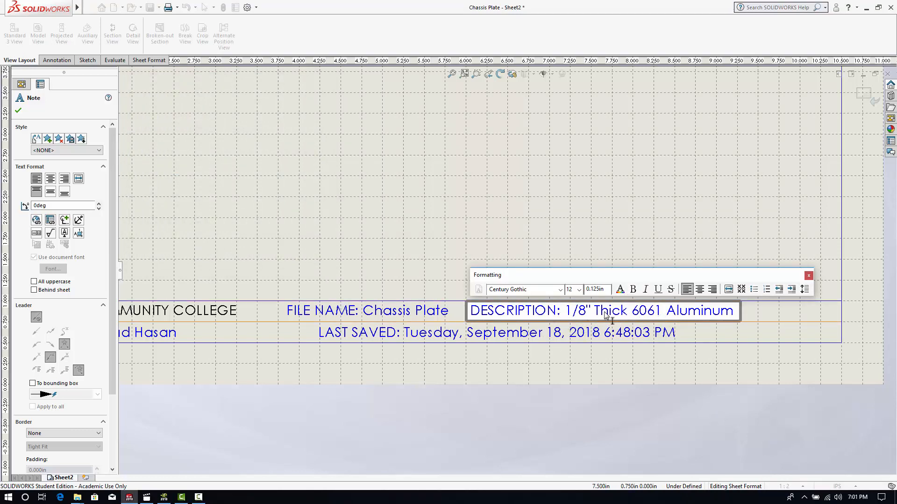
scroll(674, 357, up, 4)
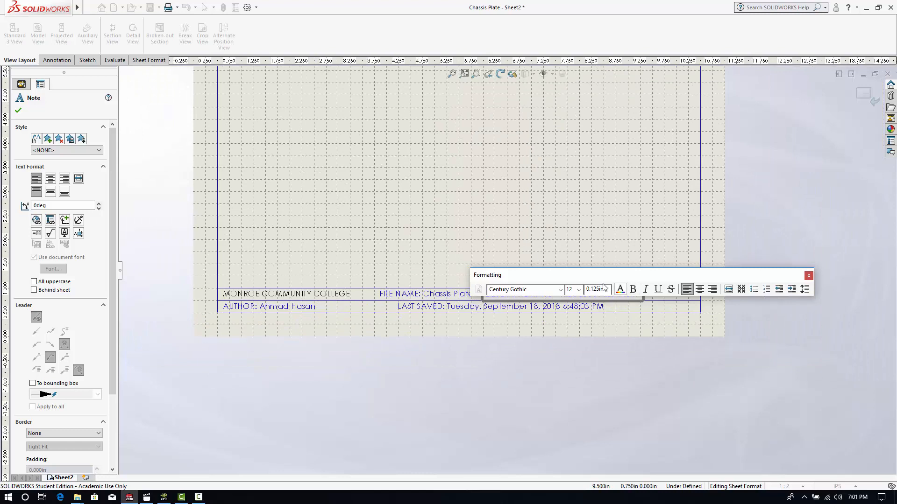
scroll(651, 316, down, 2)
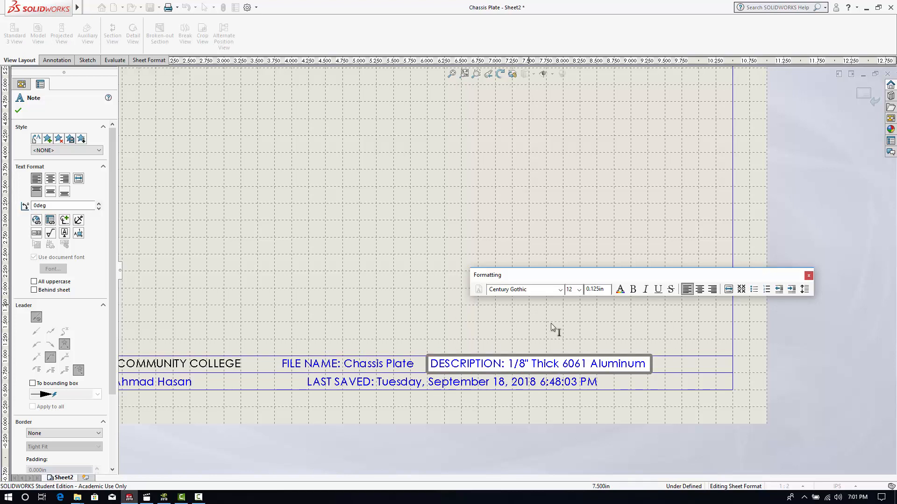
click(557, 413)
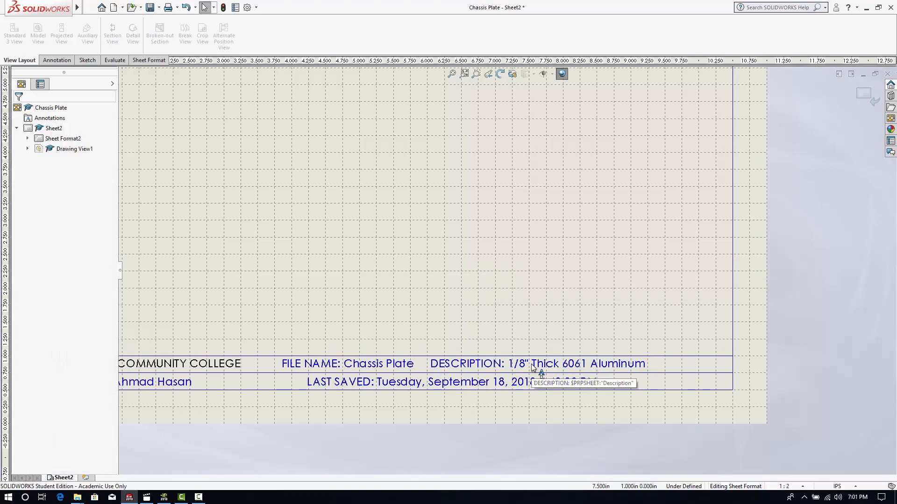
- Move the LAST SAVED note to the left along the title block's lower row
click(341, 381)
drag(341, 381, 263, 382)
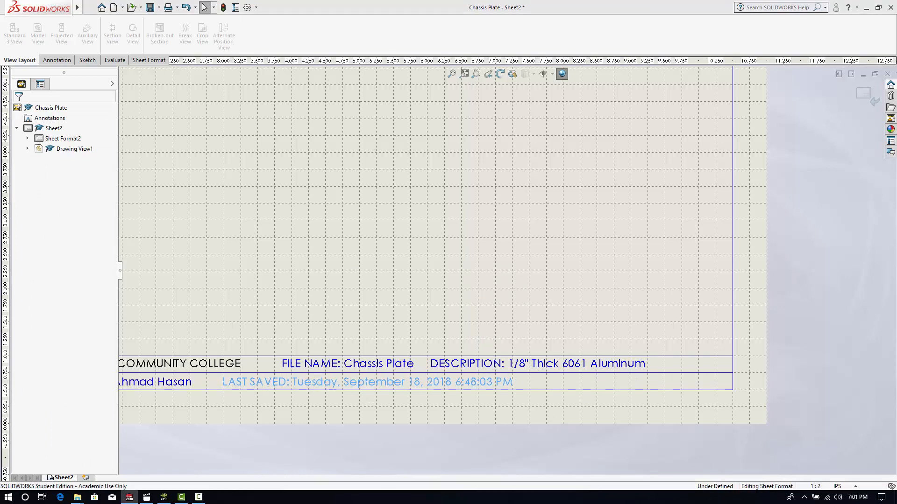
click(515, 416)
- Place a new note in the title block's lower row, to the right of the LAST SAVED note
scroll(706, 382, down, 1)
scroll(706, 385, up, 1)
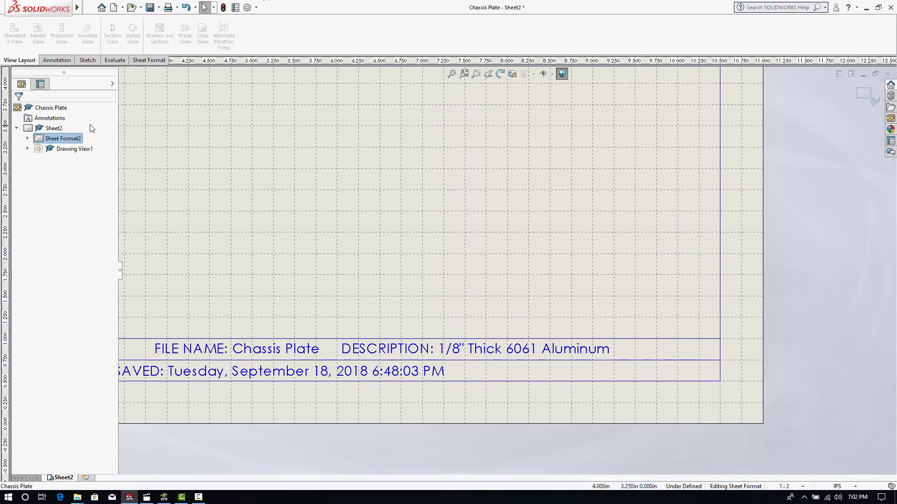
click(65, 60)
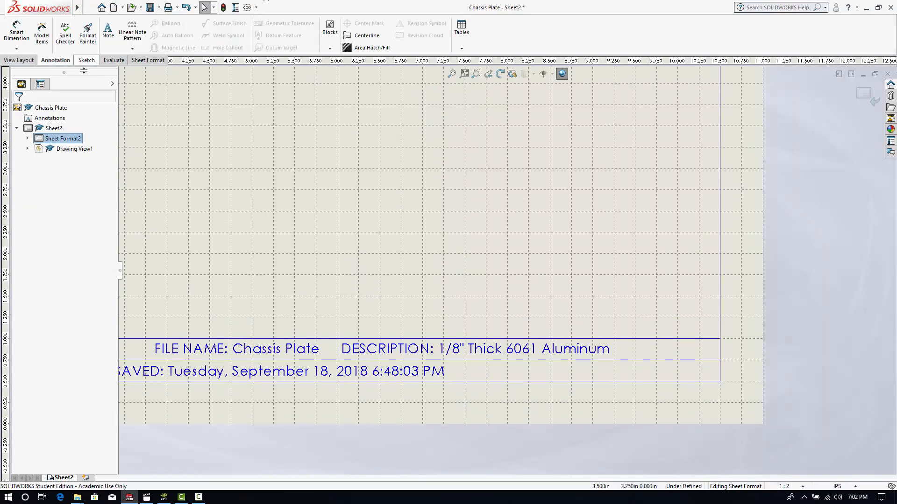
click(108, 37)
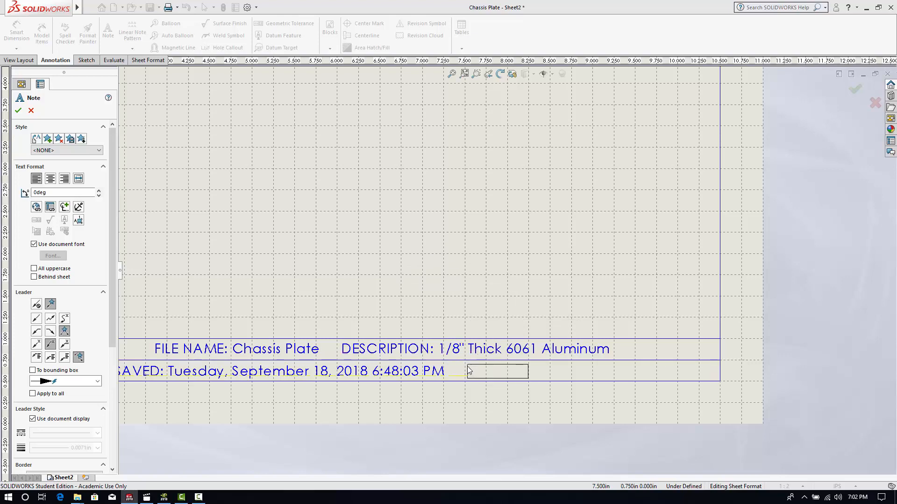
click(469, 370)
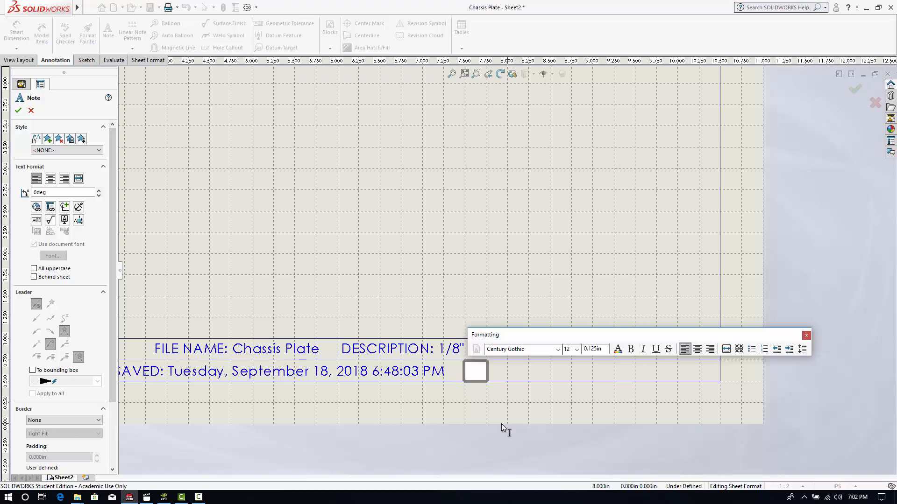
text(uNITS)
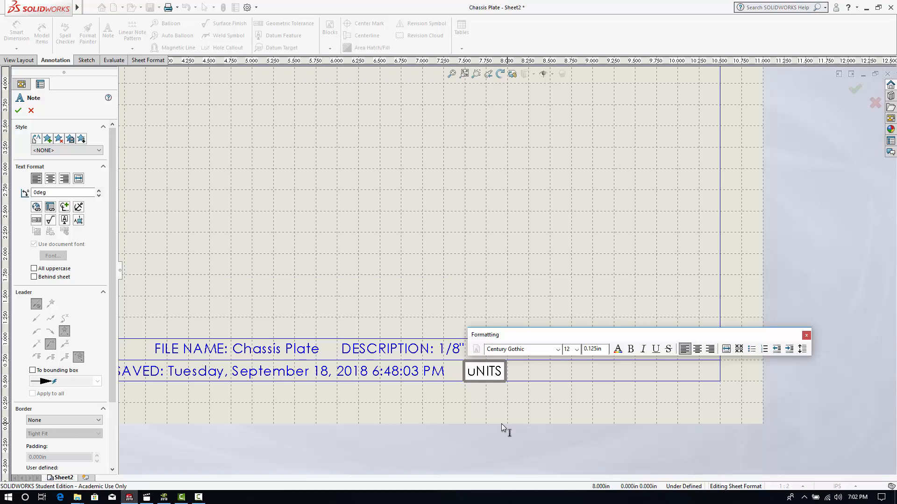
key(BackSpace)
key(BackSpace)
key(BackSpace)
key(BackSpace)
key(BackSpace)
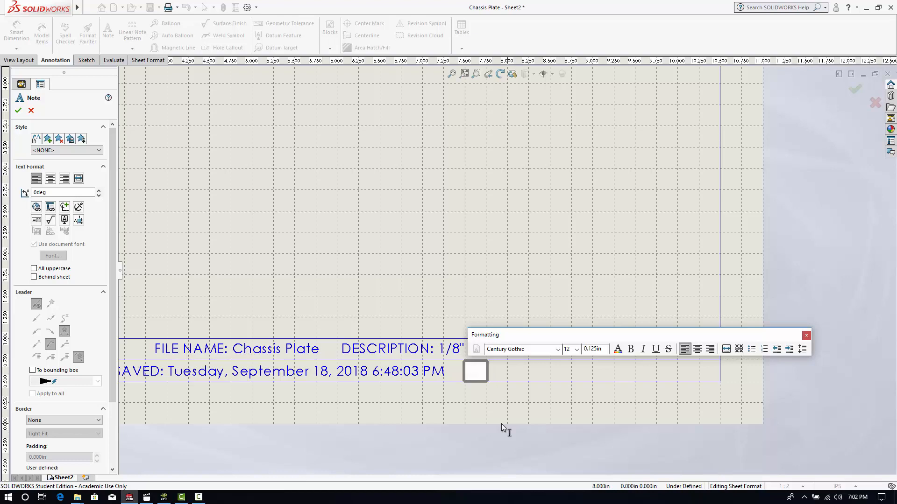
- Enter "UNITS: Inch" as the text of the new note and complete it
text(UNITS:)
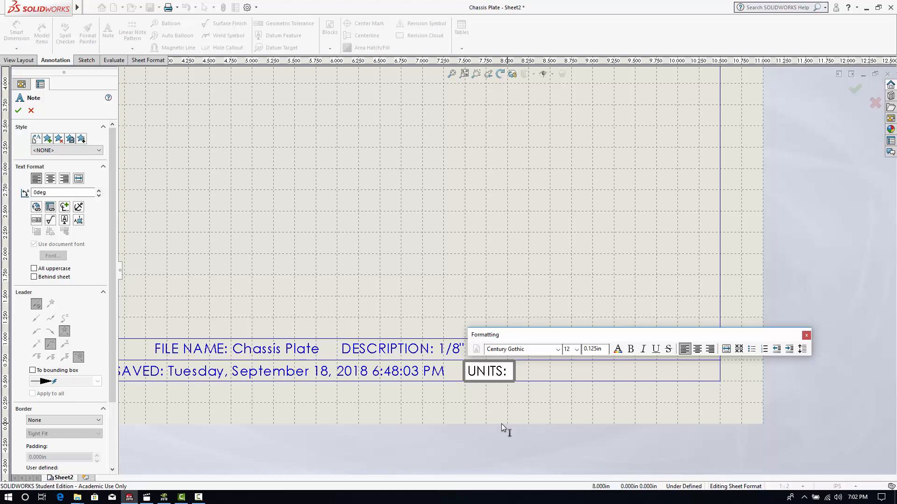
text(Inch)
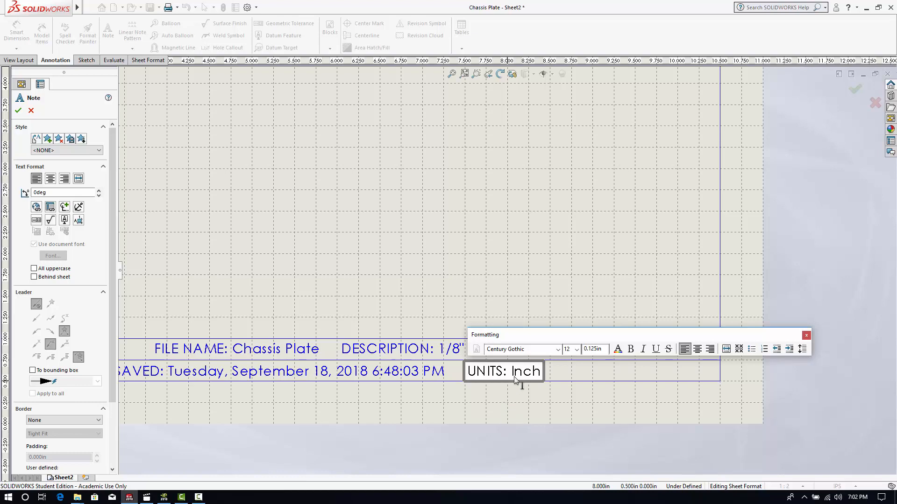
click(516, 244)
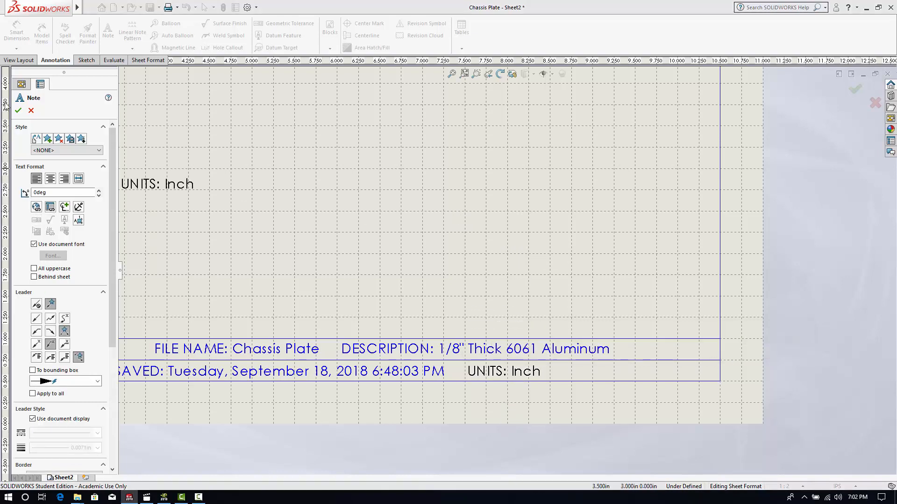
- Place a new note in the title block's lower row, to the right of the UNITS note, with the text "SCALE:"
click(32, 111)
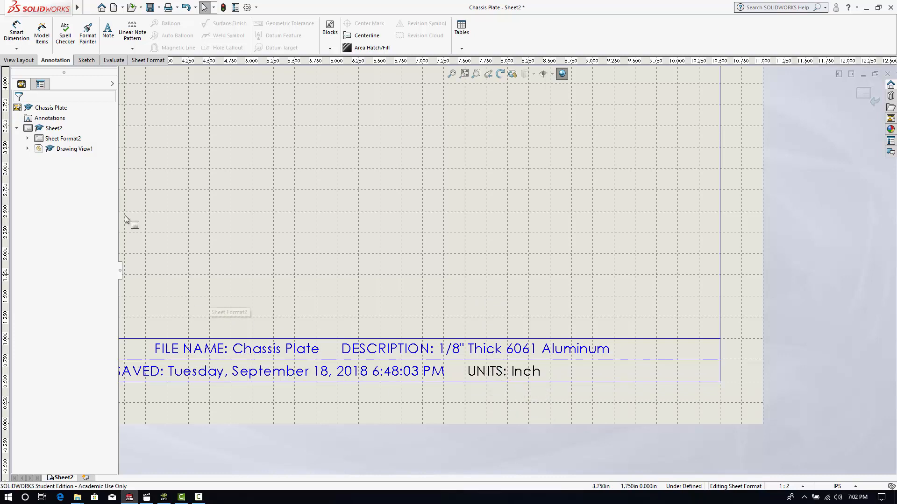
click(108, 37)
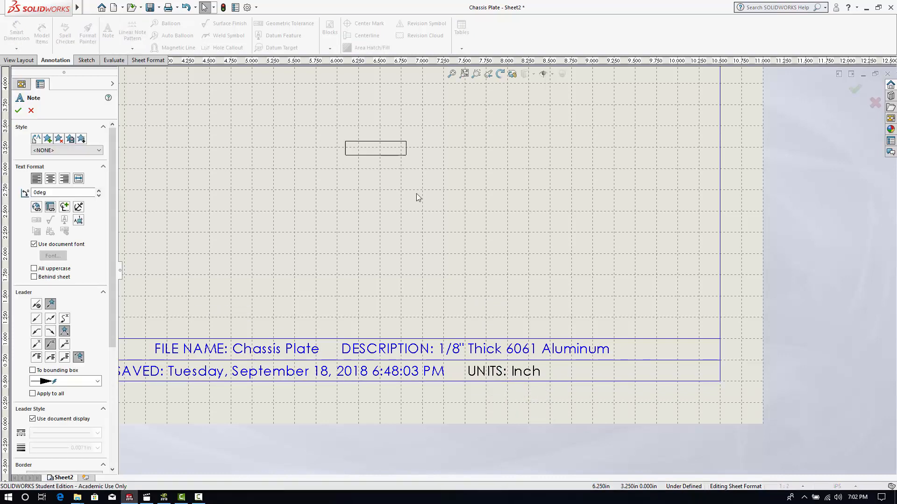
click(573, 365)
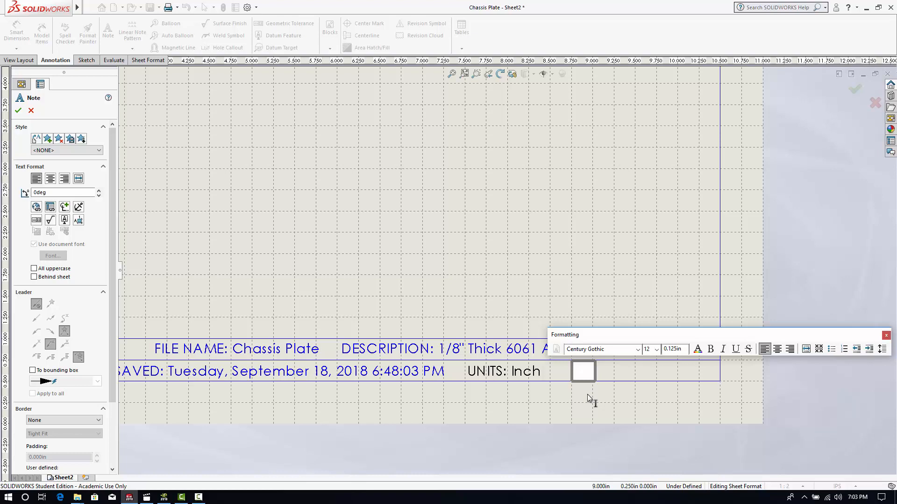
text(SCALE)
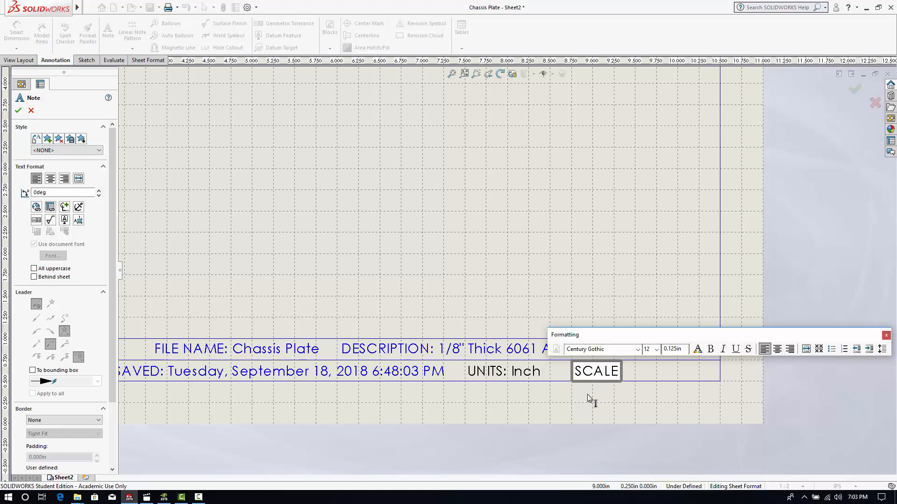
text(:)
- Link the SCALE note to the current document's SW-Sheet Scale property and finish the note
click(51, 207)
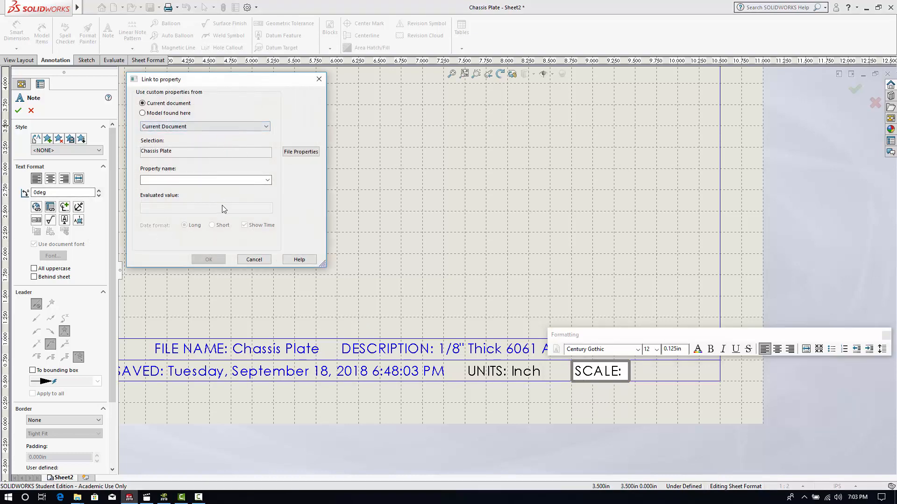
click(268, 180)
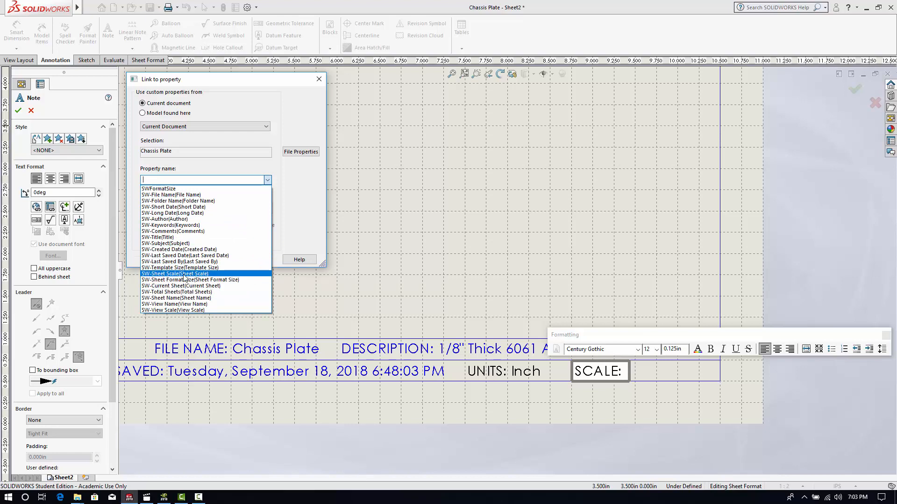
click(161, 274)
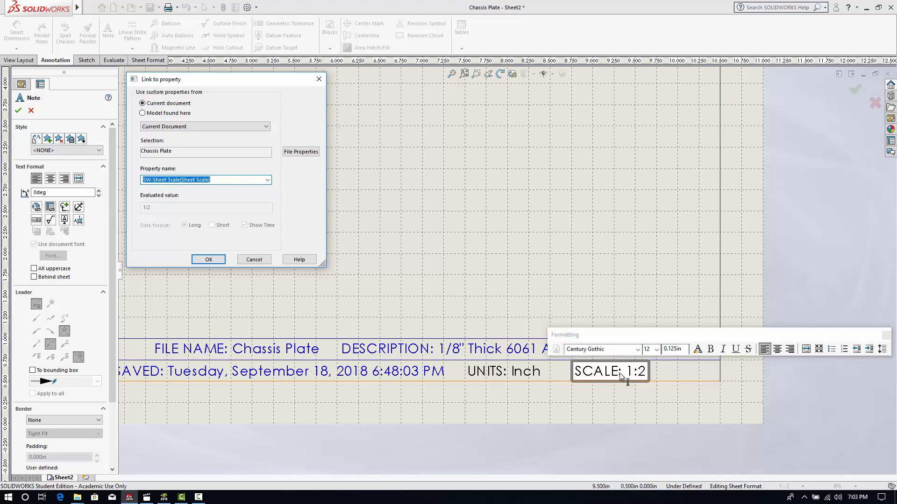
click(215, 260)
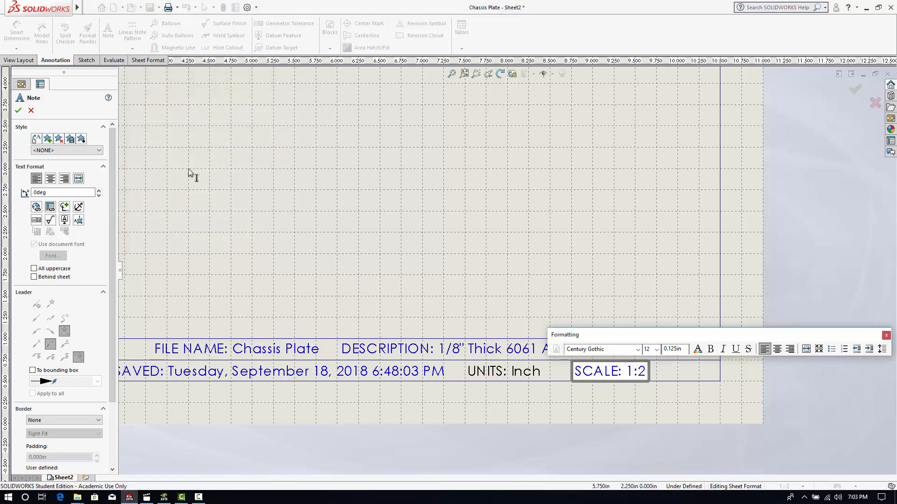
click(18, 110)
- Shift the SCALE, UNITS and LAST SAVED notes to the right along the title block's lower row to spread them out
scroll(450, 273, up, 4)
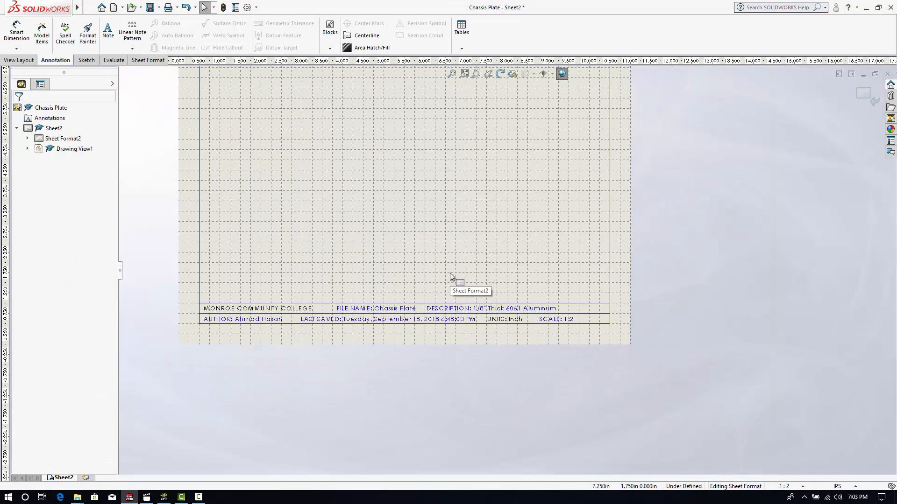
scroll(427, 220, down, 1)
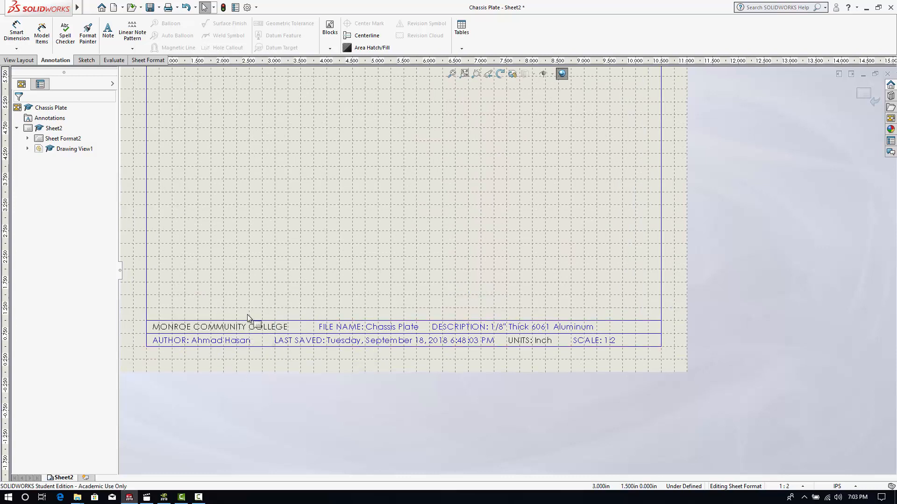
scroll(240, 332, down, 1)
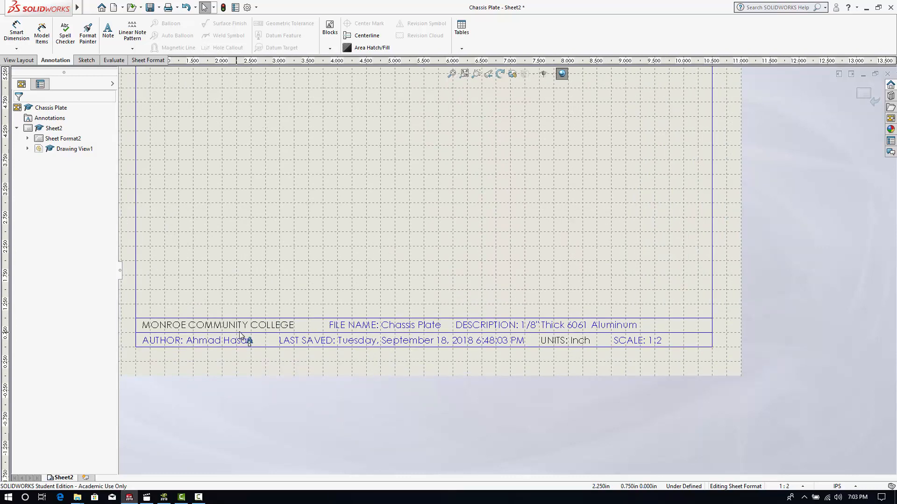
scroll(240, 332, up, 1)
scroll(352, 315, down, 3)
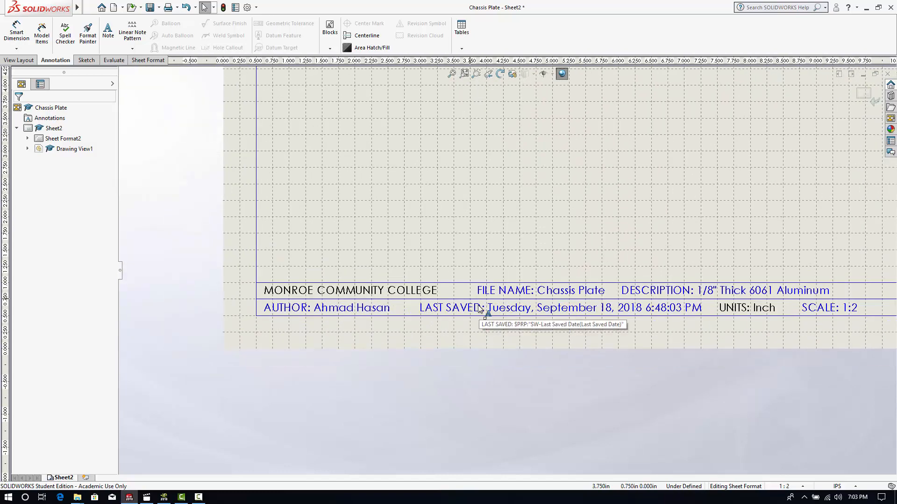
scroll(536, 315, down, 1)
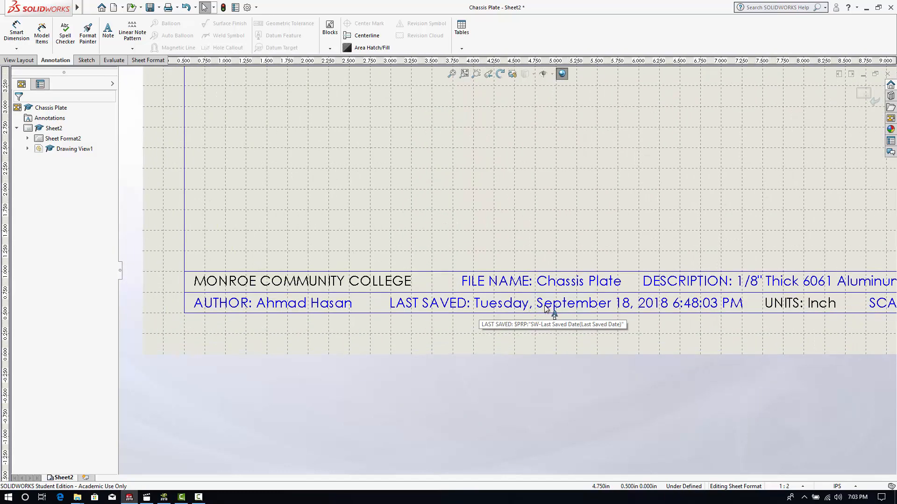
middle_drag(564, 315, 392, 341)
drag(743, 332, 792, 333)
drag(629, 332, 668, 332)
drag(499, 331, 545, 332)
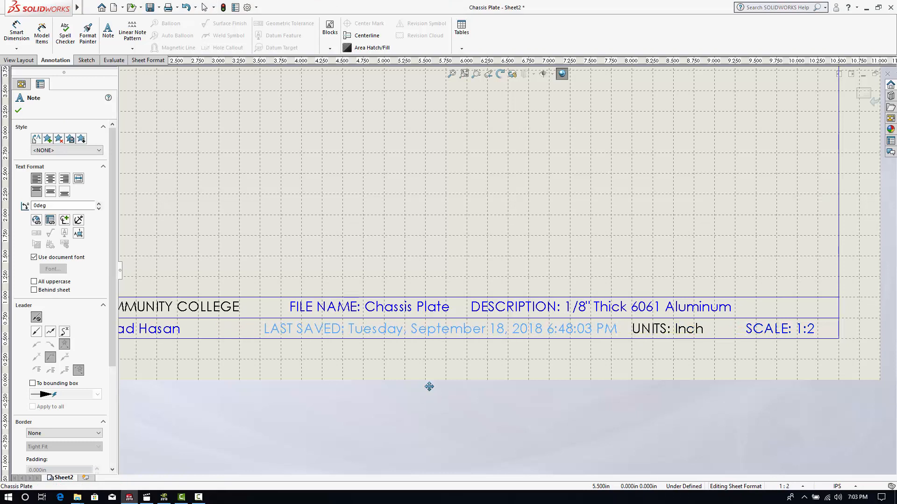
middle_drag(429, 387, 562, 385)
- Move the LAST SAVED note further right so its start lines up under the FILE NAME note
click(210, 304)
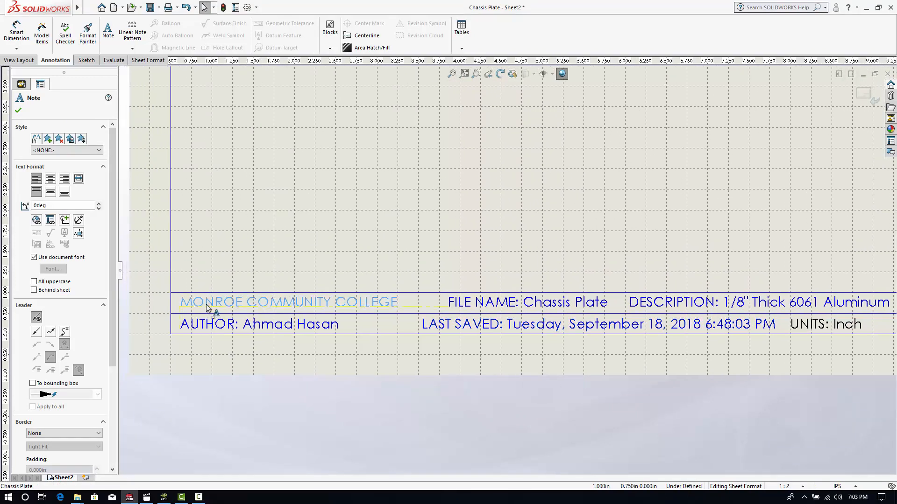
click(393, 358)
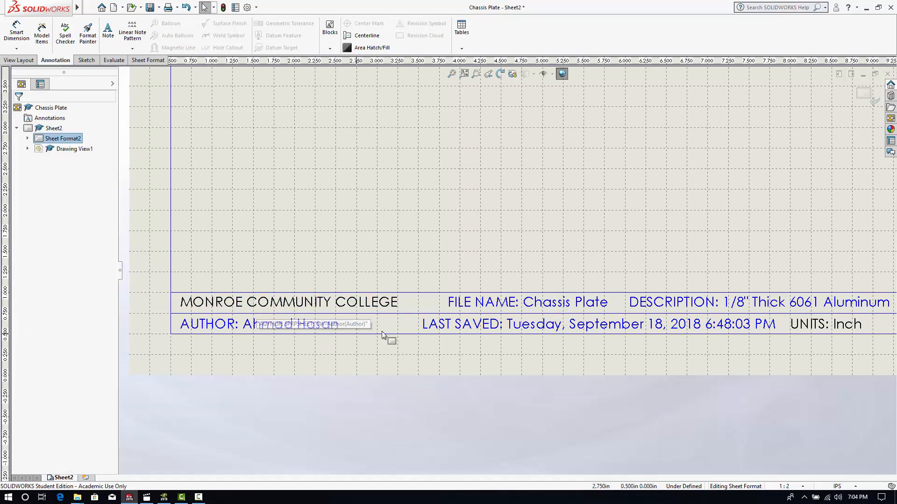
drag(483, 327, 508, 327)
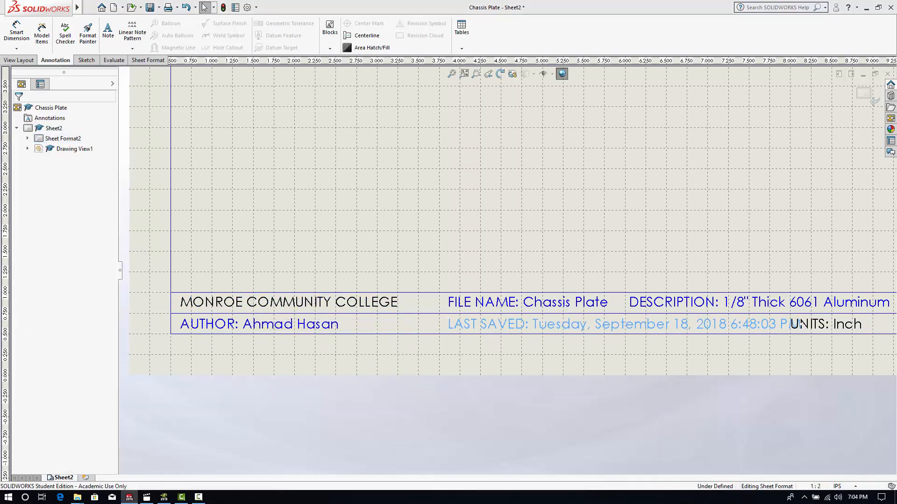
click(396, 318)
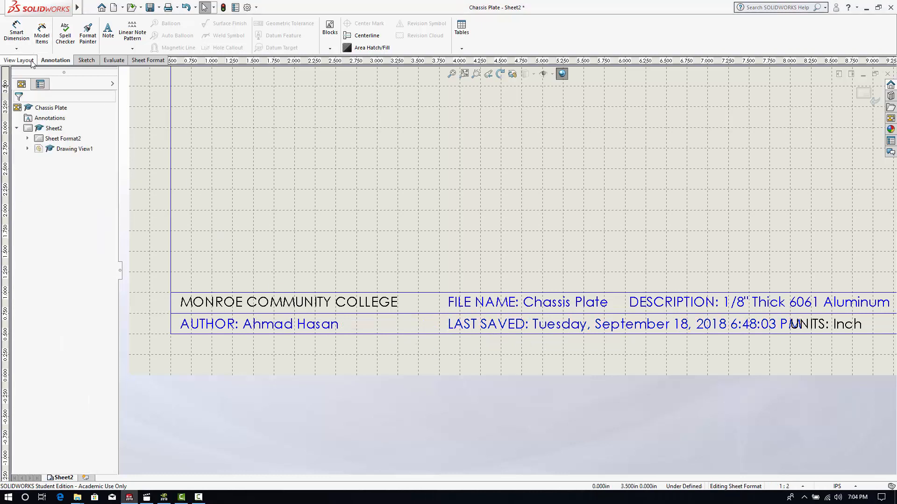
- Sketch a 0.5 in vertical line across both title block rows, between the MONROE COMMUNITY COLLEGE and FILE NAME notes
click(86, 60)
click(39, 24)
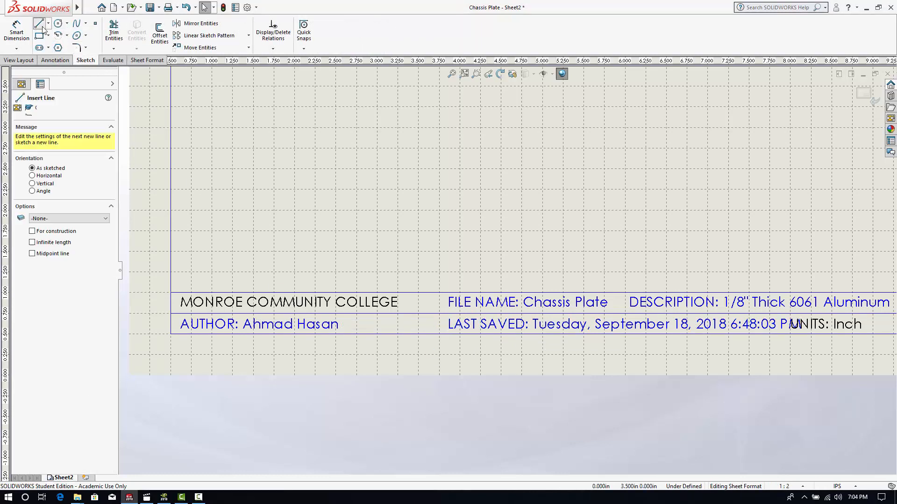
scroll(430, 298, down, 2)
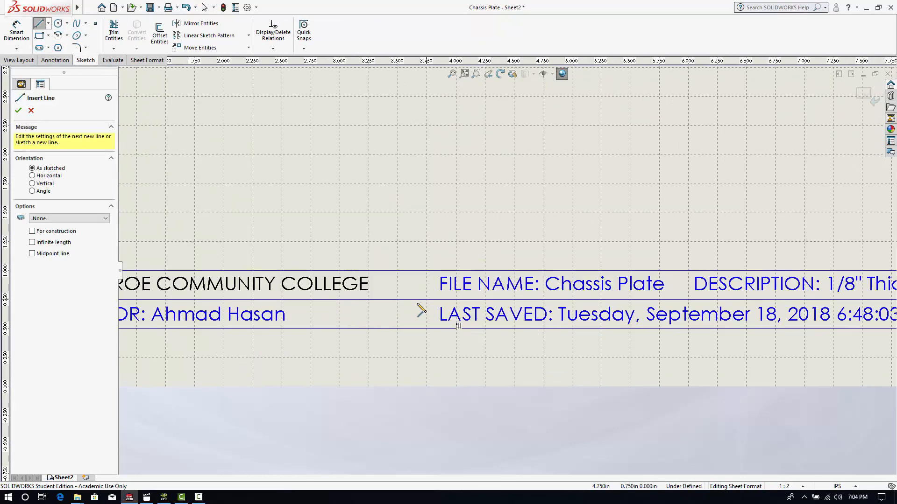
click(398, 271)
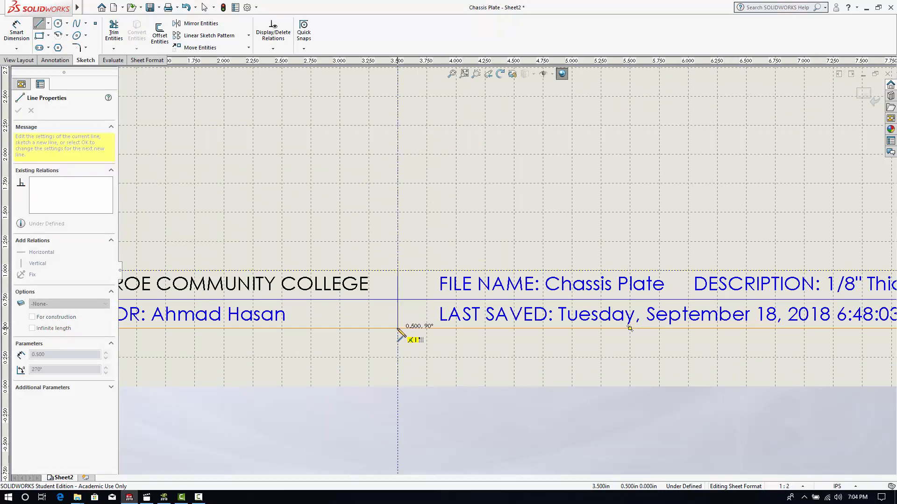
click(397, 328)
right_click(436, 364)
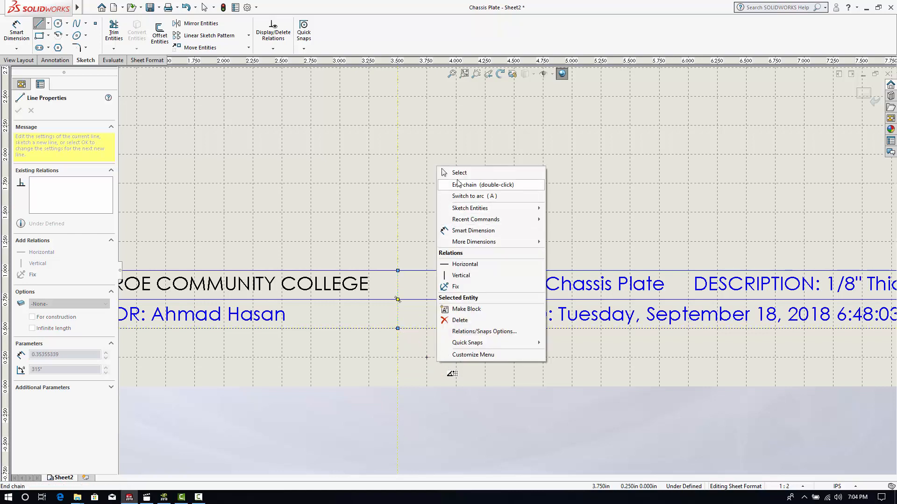
click(460, 173)
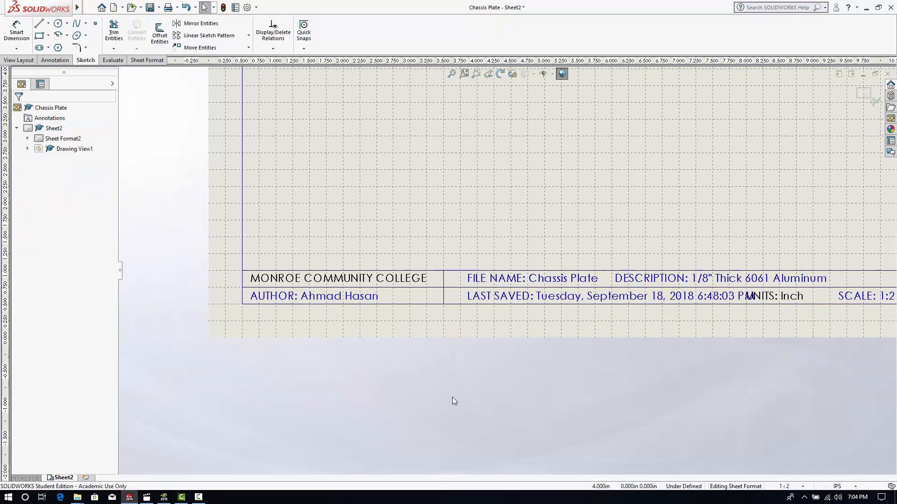
- Move the FILE NAME and LAST SAVED notes left, closer to the vertical divider, keeping their starts aligned
scroll(454, 401, up, 3)
scroll(608, 278, down, 3)
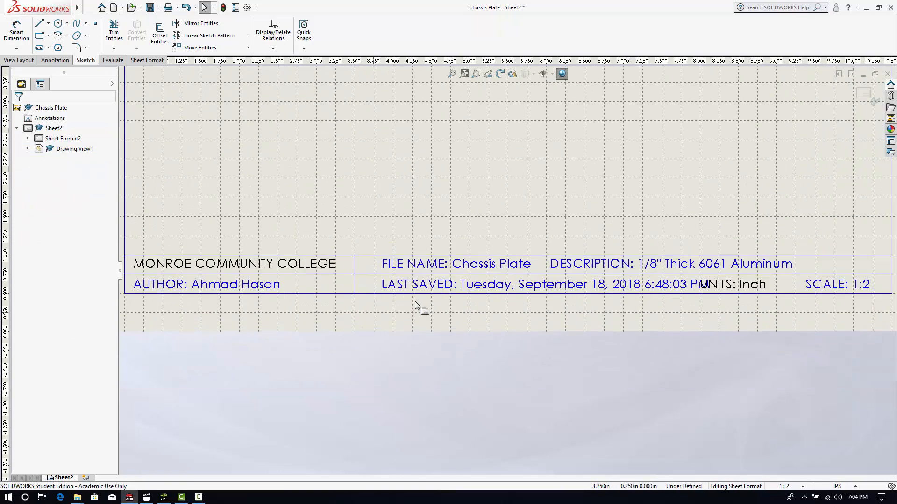
click(443, 270)
mouse_move(443, 270)
mouse_down()
mouse_move(436, 269)
mouse_move(444, 287)
mouse_up()
click(560, 306)
scroll(561, 305, up, 3)
scroll(706, 258, down, 3)
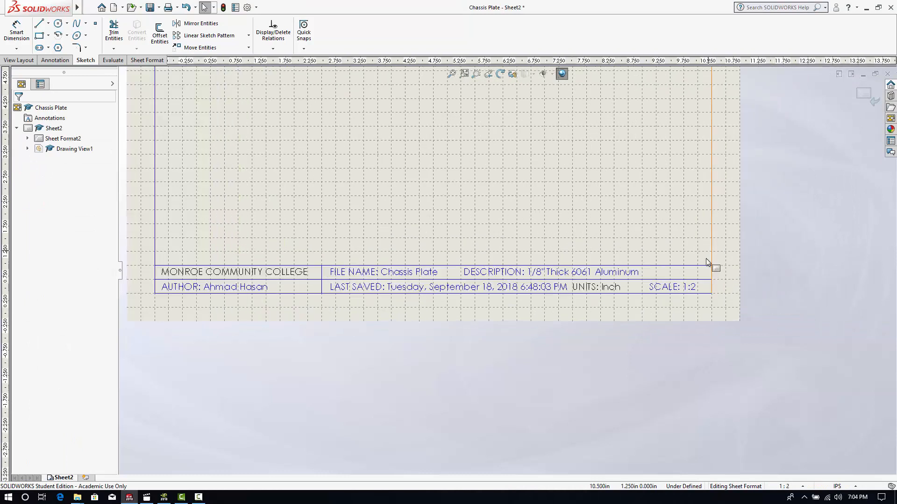
- Move the DESCRIPTION and SCALE notes right so they end in line near the border, and shift the UNITS note slightly right
drag(509, 279, 582, 279)
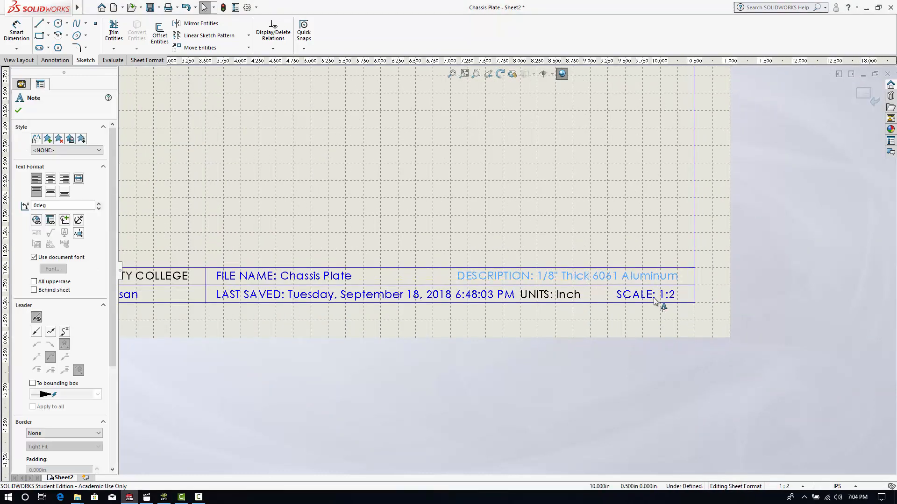
drag(654, 296, 658, 296)
click(626, 338)
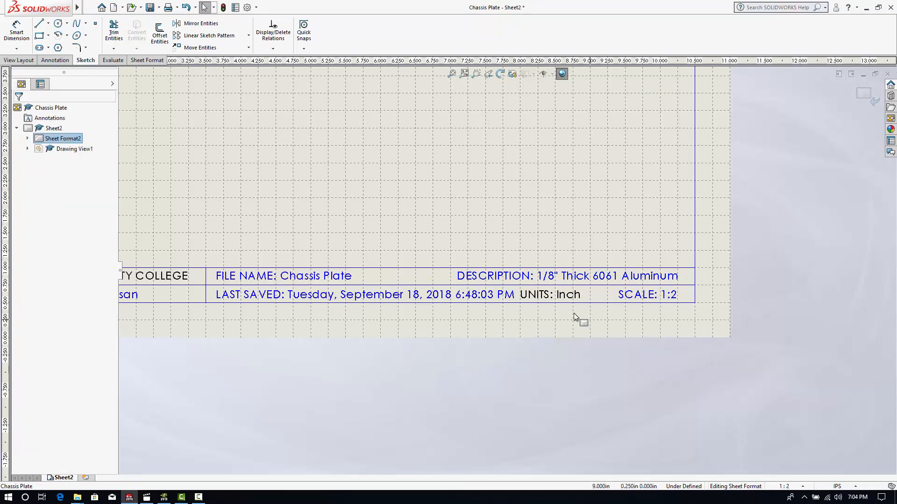
drag(560, 297, 572, 296)
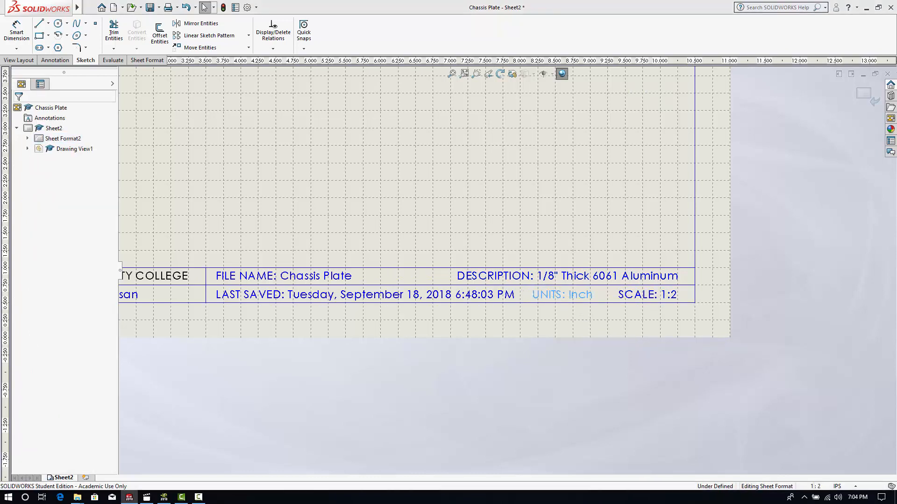
click(554, 323)
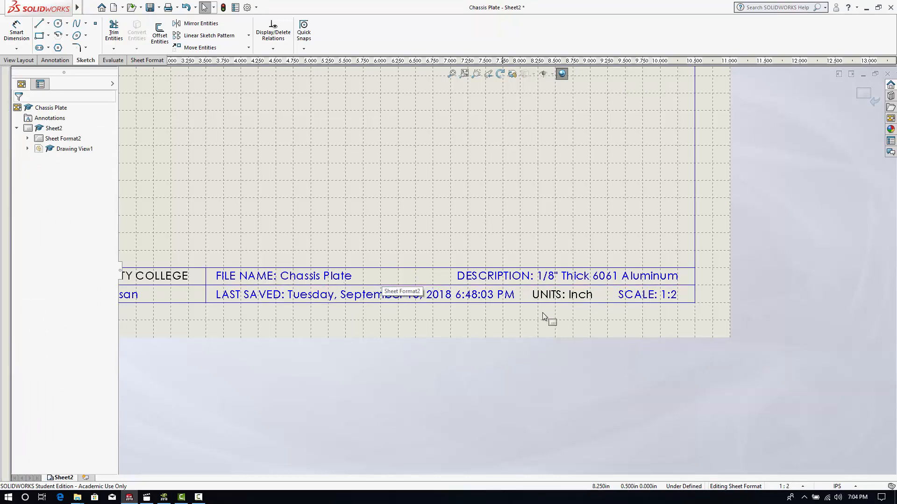
- Sketch a 0.25 in vertical divider line in the title block's lower row between the LAST SAVED and UNITS notes
click(40, 23)
scroll(574, 314, down, 1)
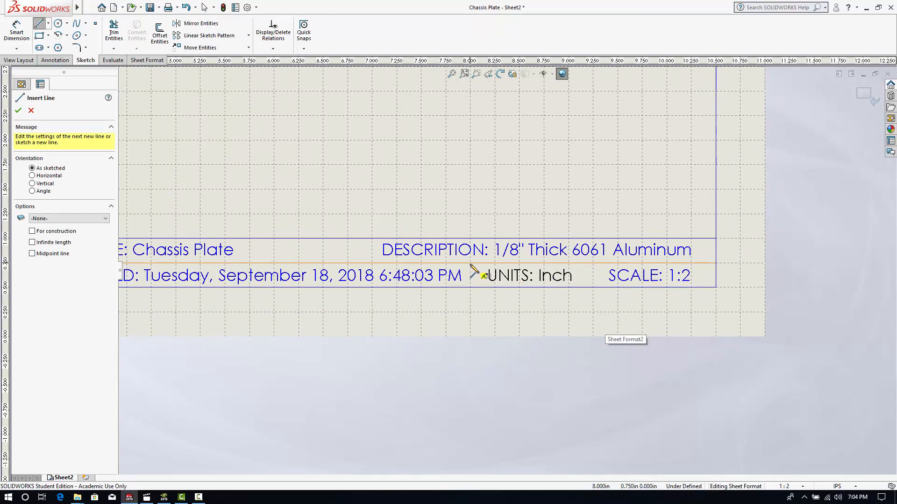
drag(470, 263, 470, 287)
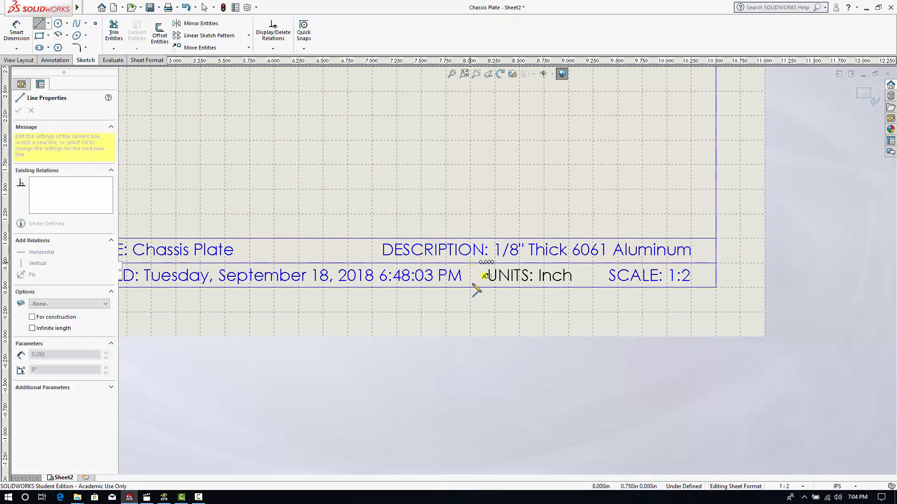
right_click(497, 311)
click(514, 117)
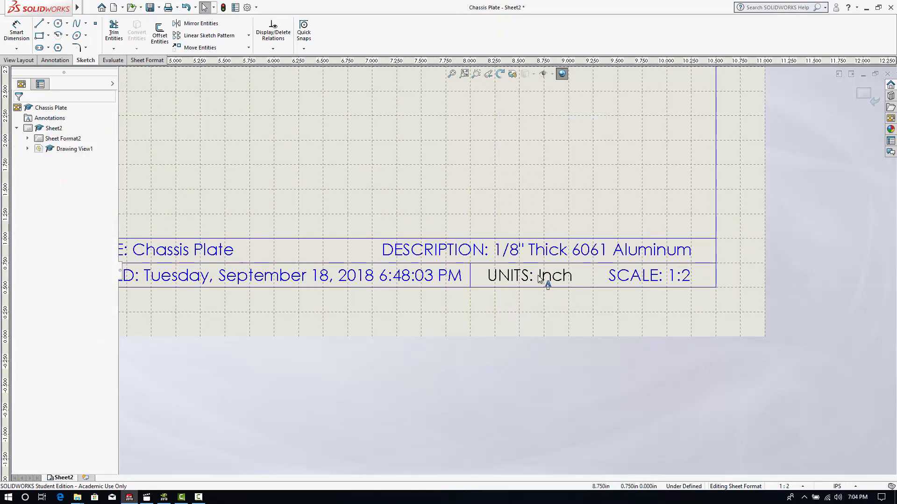
- Sketch a 0.25 in vertical divider line in the title block's lower row between the UNITS and SCALE notes
click(39, 24)
click(593, 286)
right_click(593, 312)
click(596, 120)
scroll(503, 312, up, 4)
scroll(269, 278, down, 1)
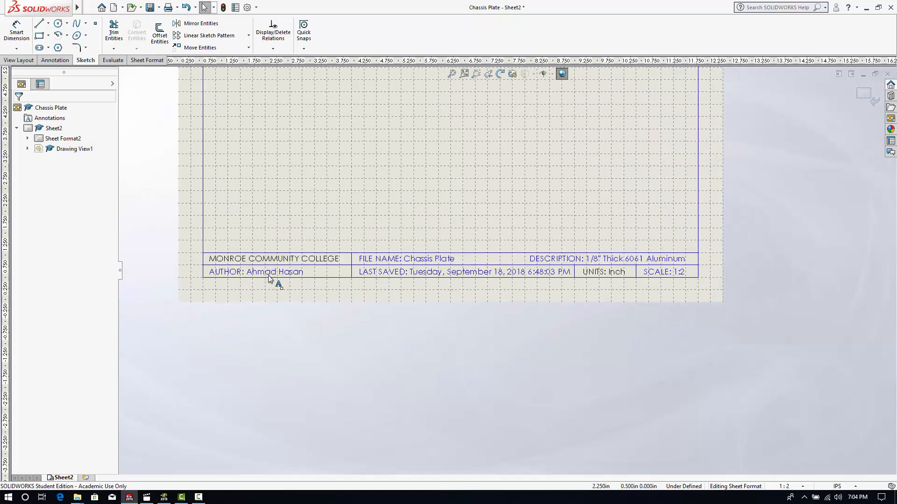
- Move the DESCRIPTION note slightly left, away from the right border, within the title block's upper row
scroll(650, 284, up, 2)
scroll(456, 268, down, 3)
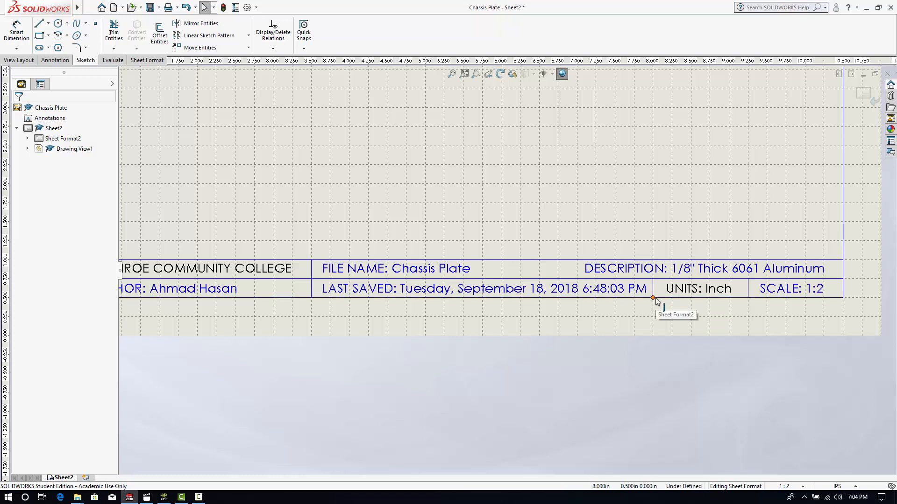
scroll(499, 280, down, 1)
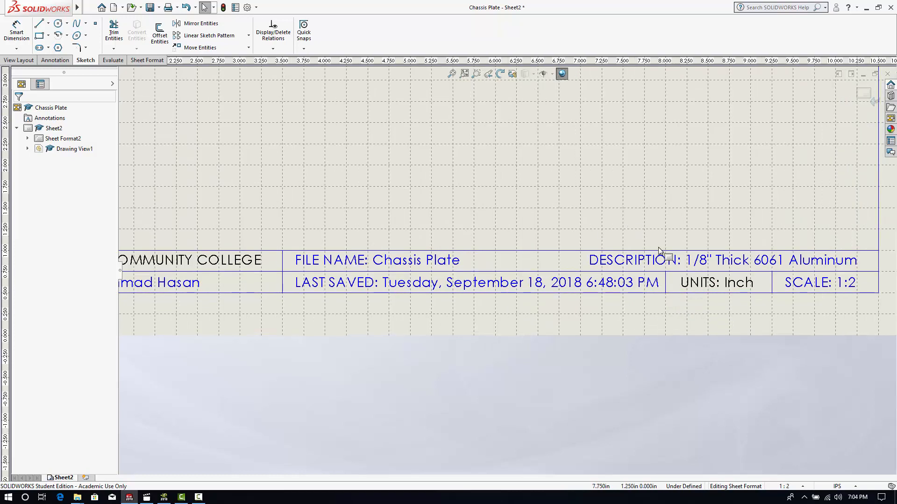
scroll(667, 260, up, 3)
scroll(665, 260, down, 3)
drag(532, 275, 513, 277)
- Sketch a 0.25 in vertical divider line in the title block's upper row between the FILE NAME and DESCRIPTION notes
scroll(478, 259, down, 3)
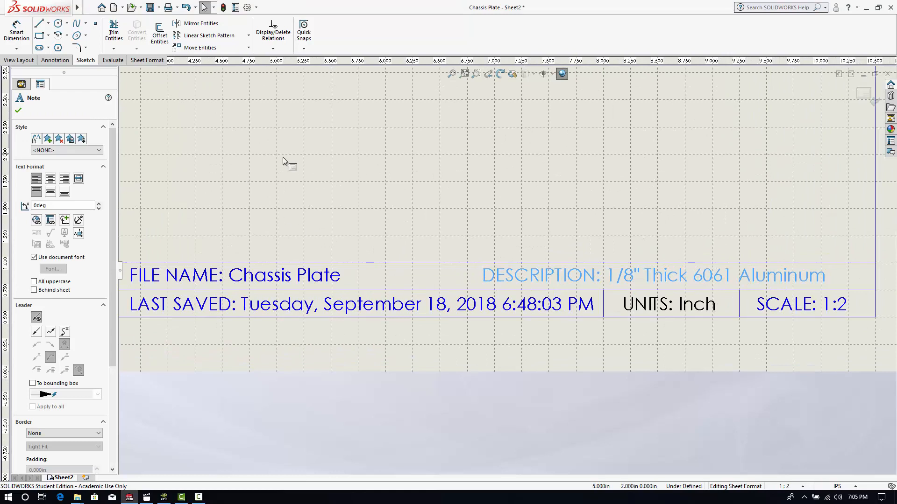
click(39, 24)
click(467, 263)
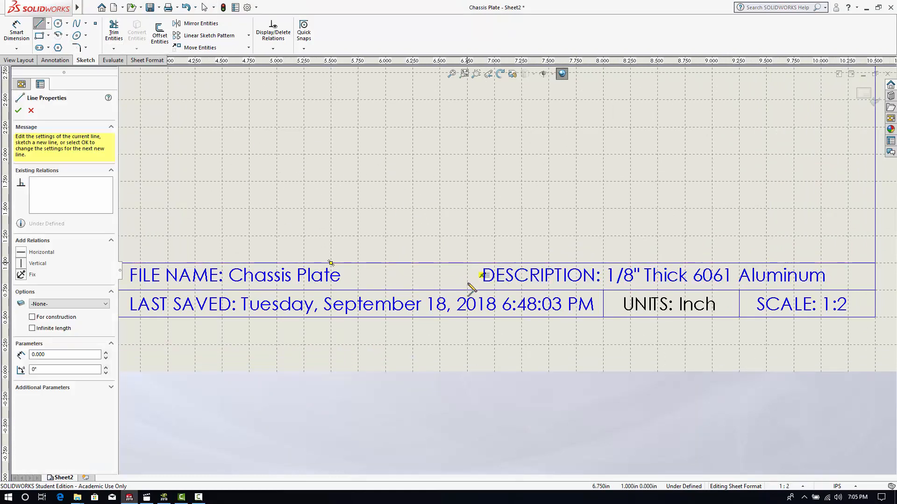
click(467, 290)
right_click(521, 343)
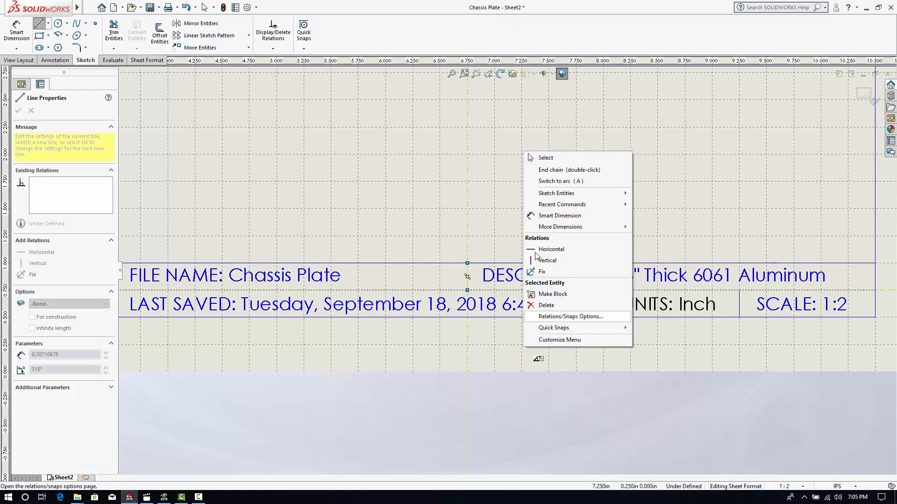
click(545, 158)
- Examine the layout of the border, title block dividers and notes across the whole sheet format
scroll(359, 264, up, 6)
scroll(361, 249, down, 2)
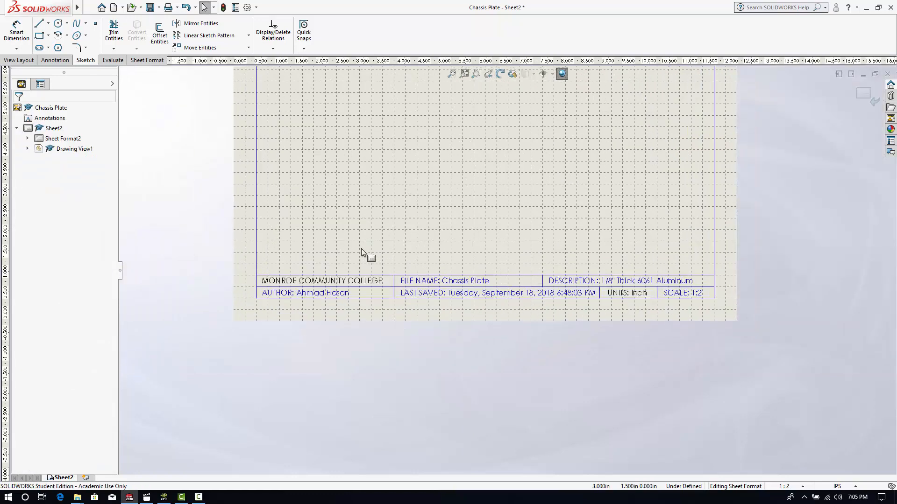
scroll(516, 200, up, 3)
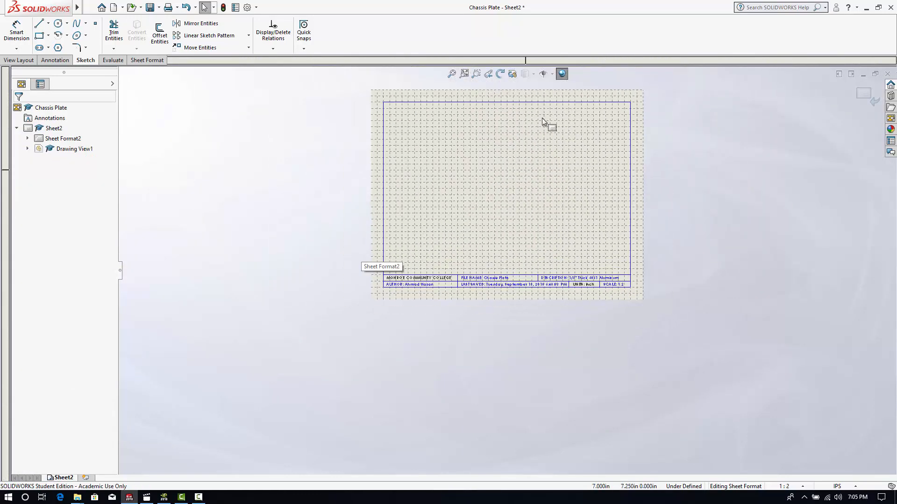
scroll(524, 206, down, 3)
scroll(556, 372, down, 1)
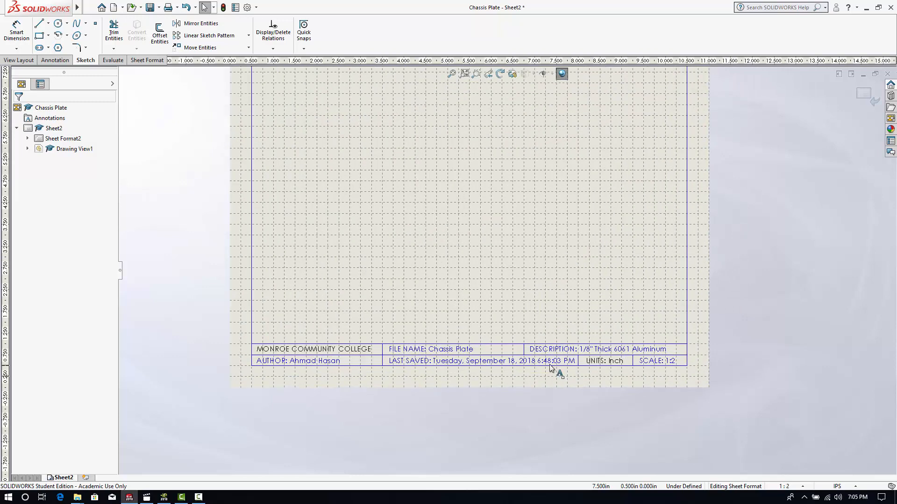
scroll(513, 242, up, 2)
scroll(547, 148, down, 1)
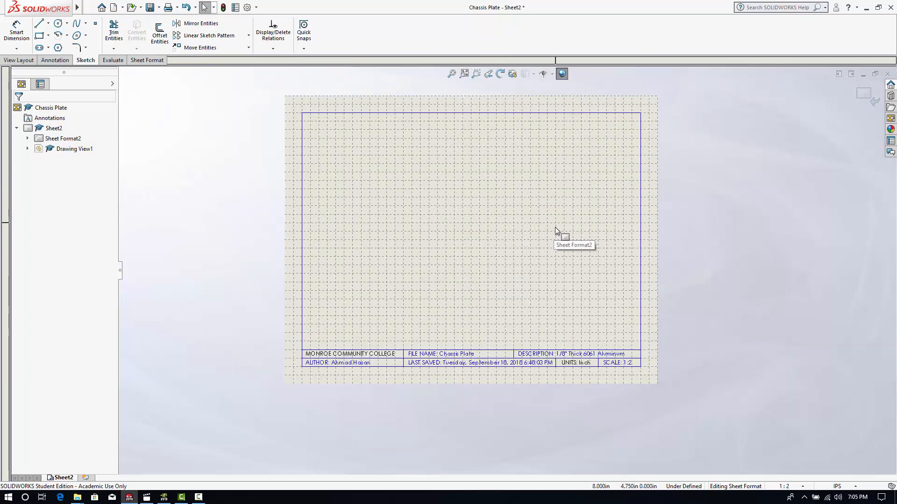
scroll(534, 264, down, 1)
scroll(525, 275, down, 1)
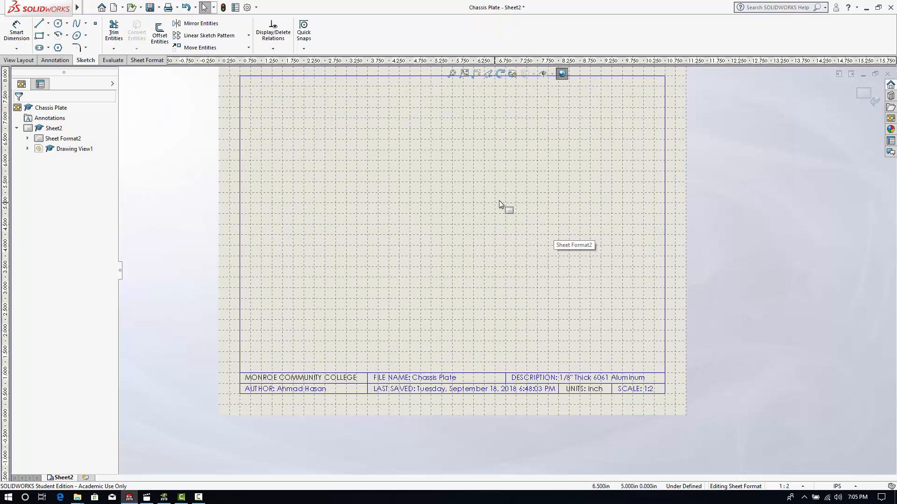
- Leave sheet format editing and delete the chassis plate's drawing view from the sheet
right_click(554, 229)
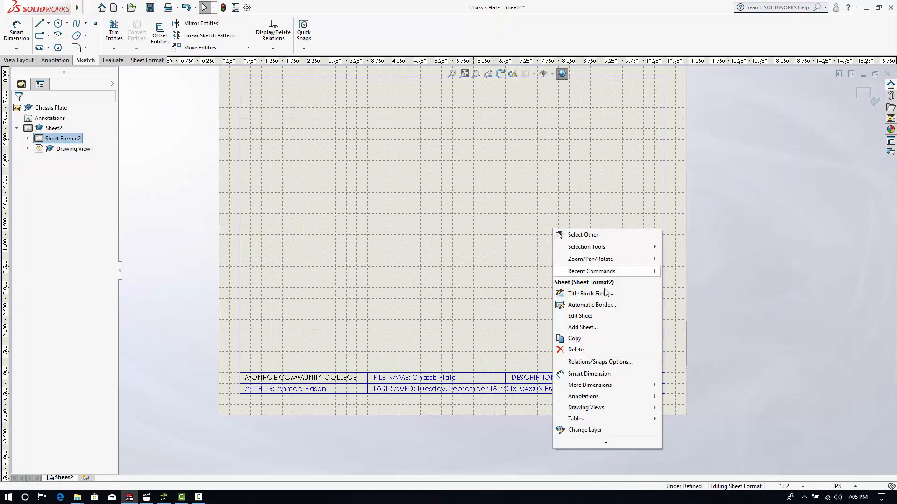
click(587, 317)
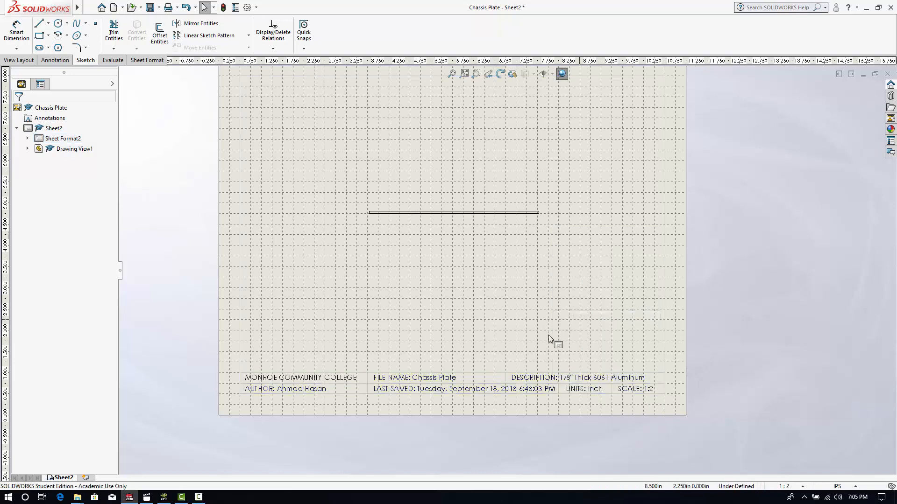
scroll(452, 260, up, 1)
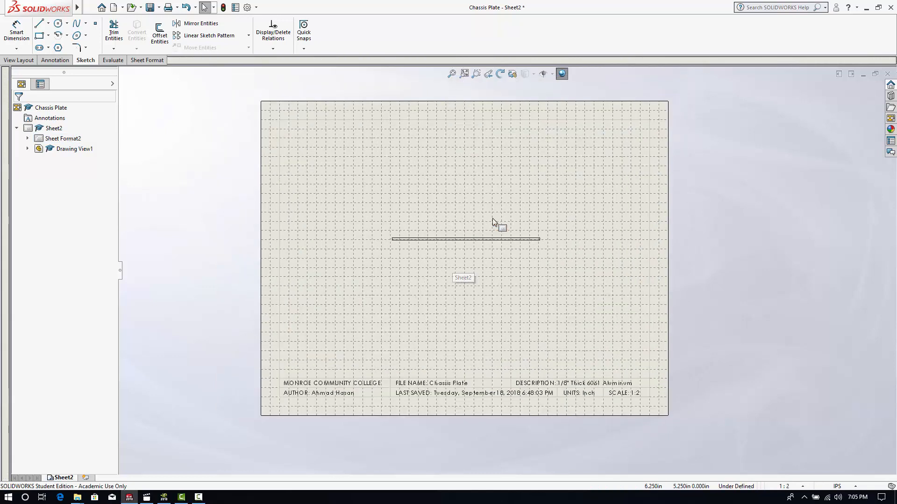
click(463, 249)
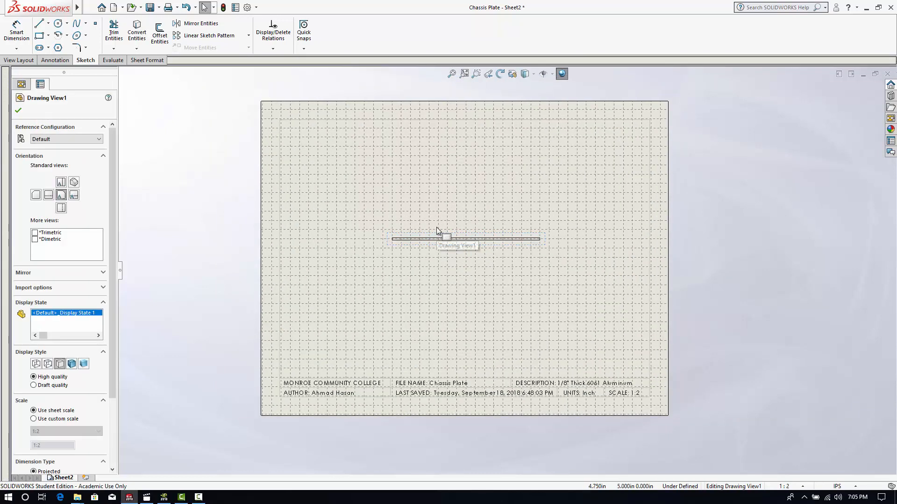
key(Delete)
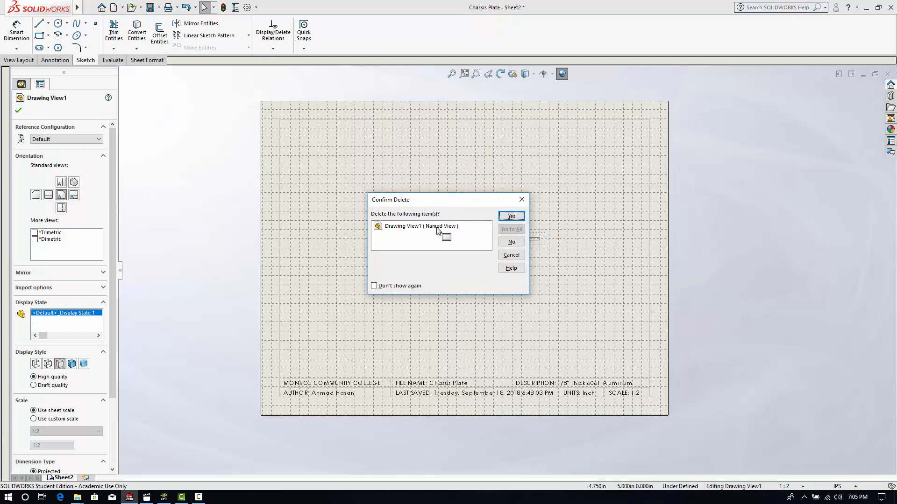
click(511, 215)
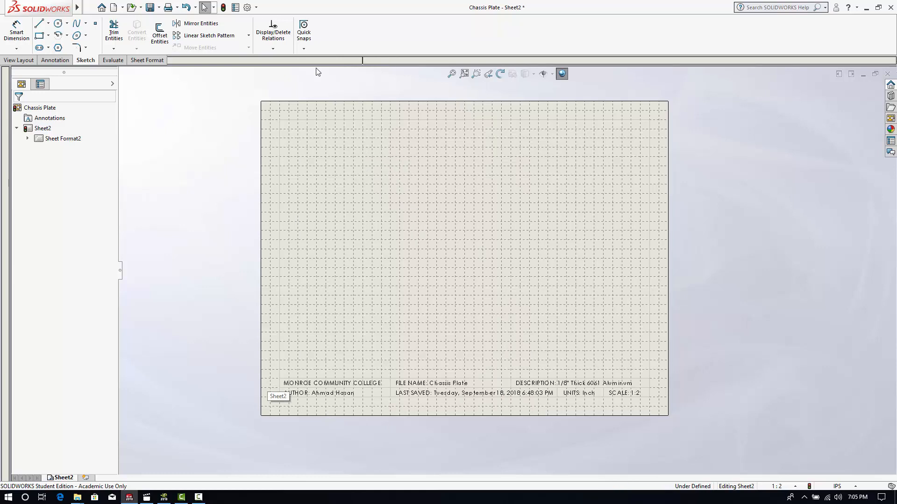
- Turn off the document's grid display and disable the Grid sketch snap in the system options
click(256, 7)
click(267, 19)
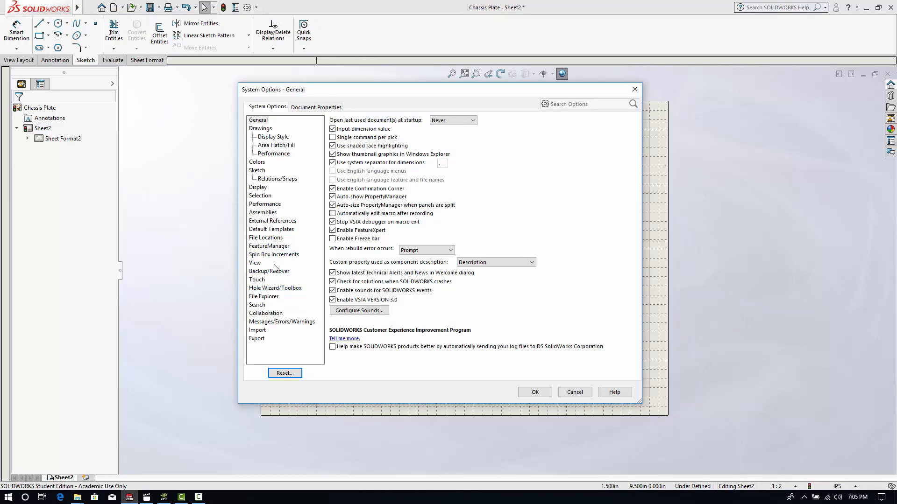
click(311, 111)
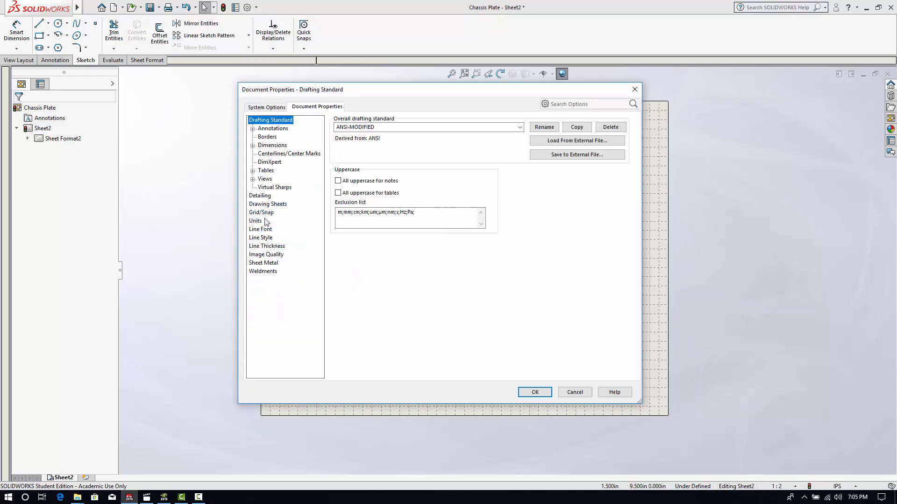
click(263, 213)
click(337, 134)
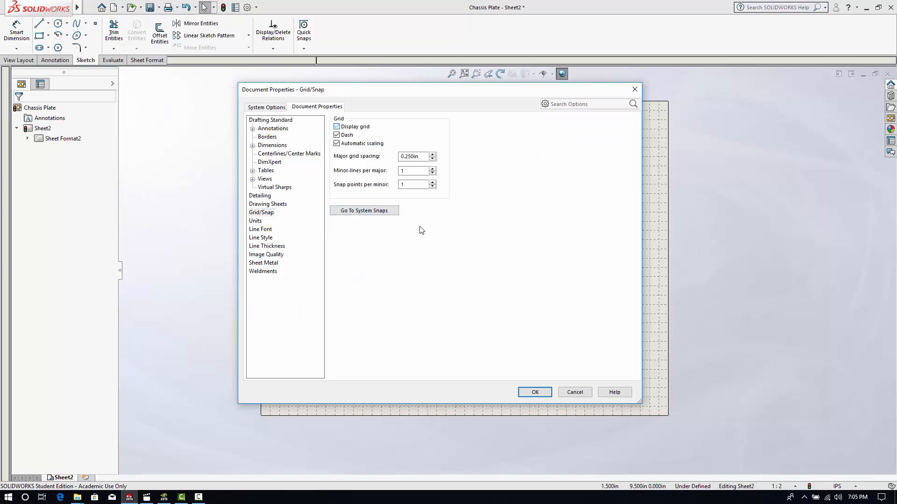
click(380, 212)
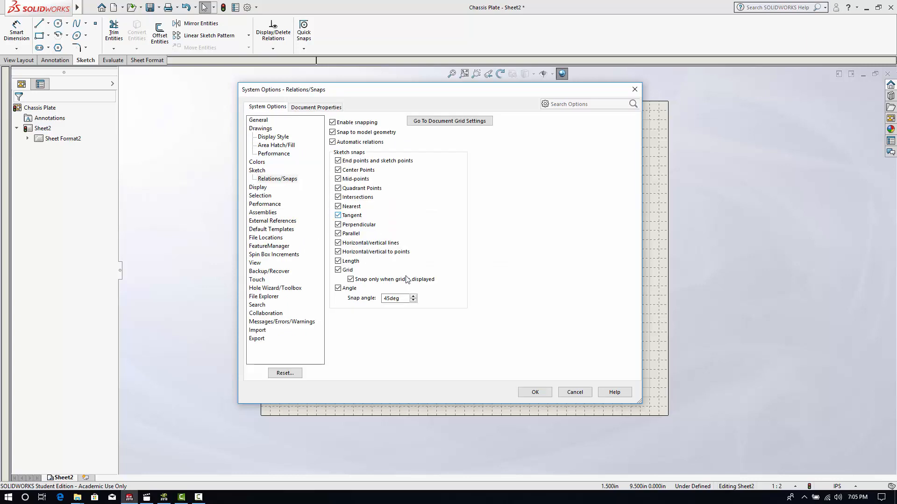
click(338, 270)
key(Return)
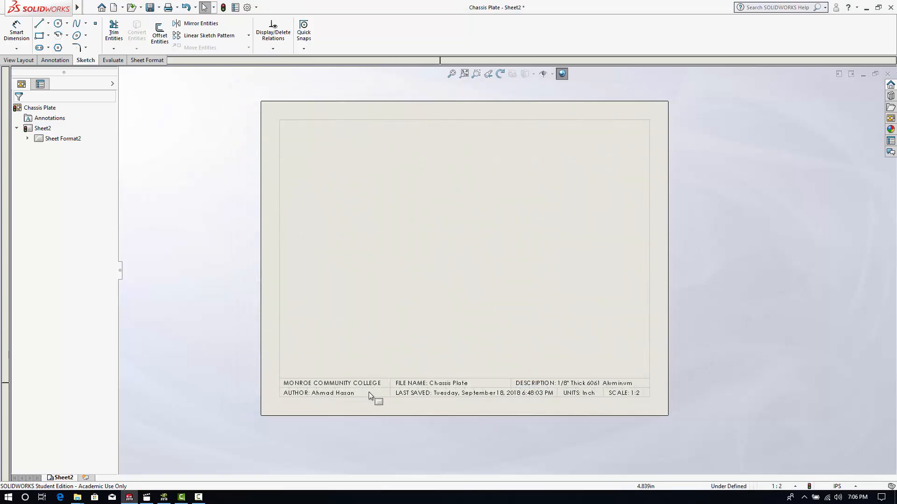
- Start saving the drawing under a new name and choose the MyTemplates folder inside Car Project as the location
scroll(548, 221, down, 1)
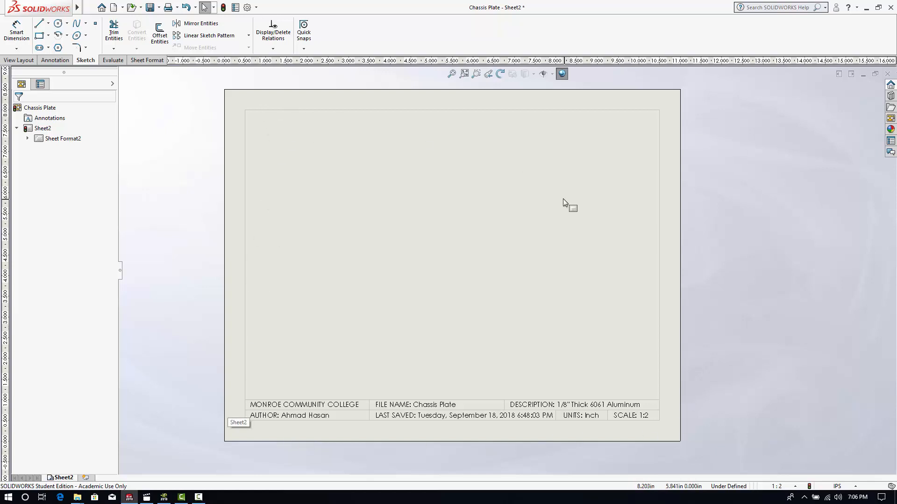
click(463, 75)
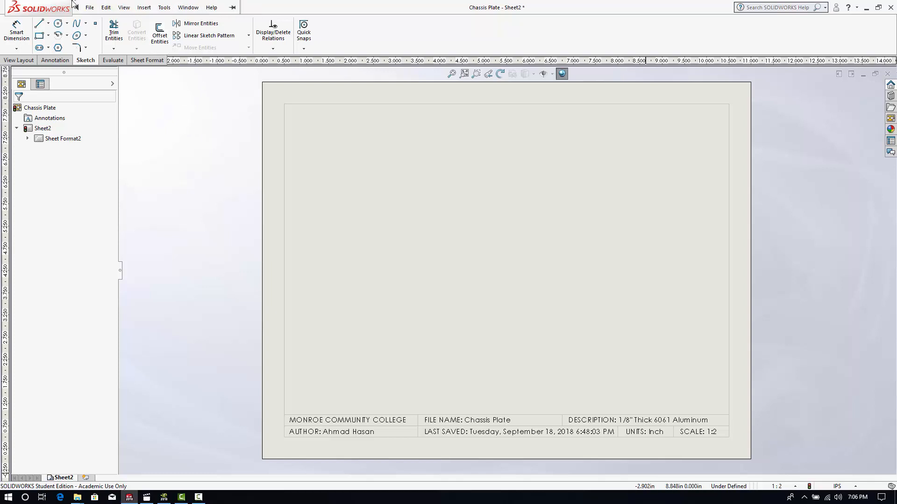
click(86, 8)
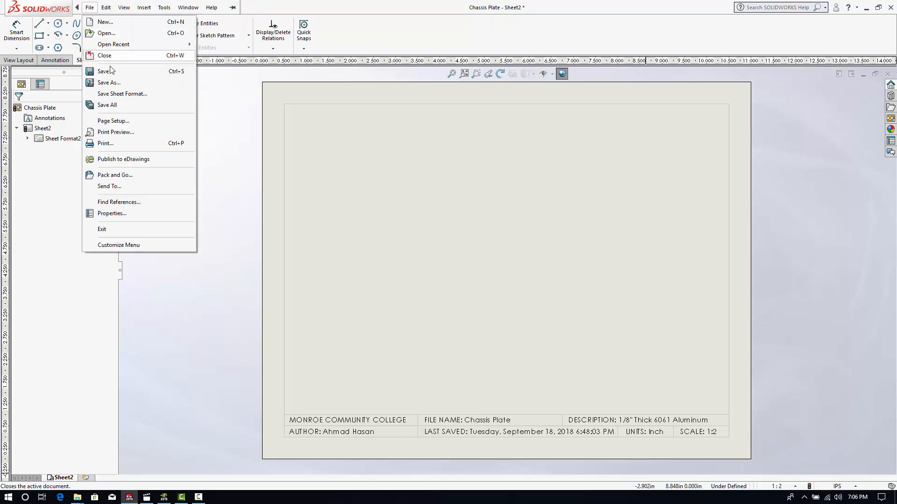
click(109, 82)
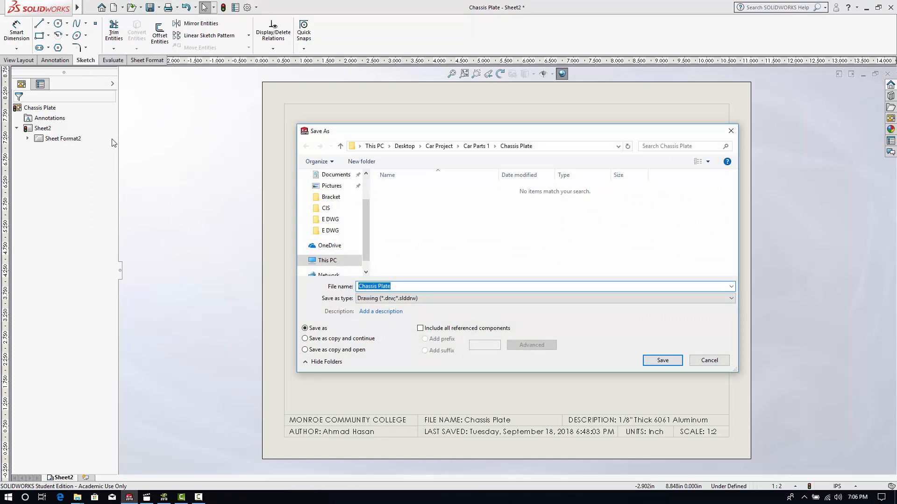
click(440, 147)
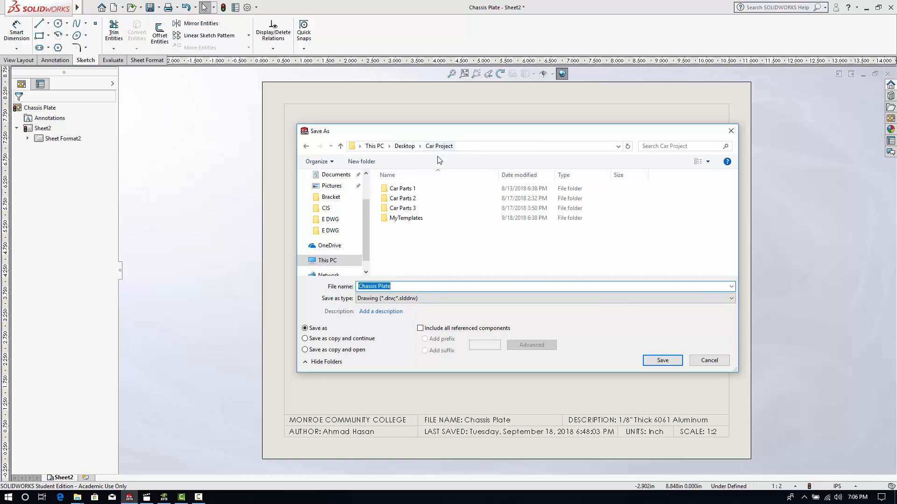
click(407, 222)
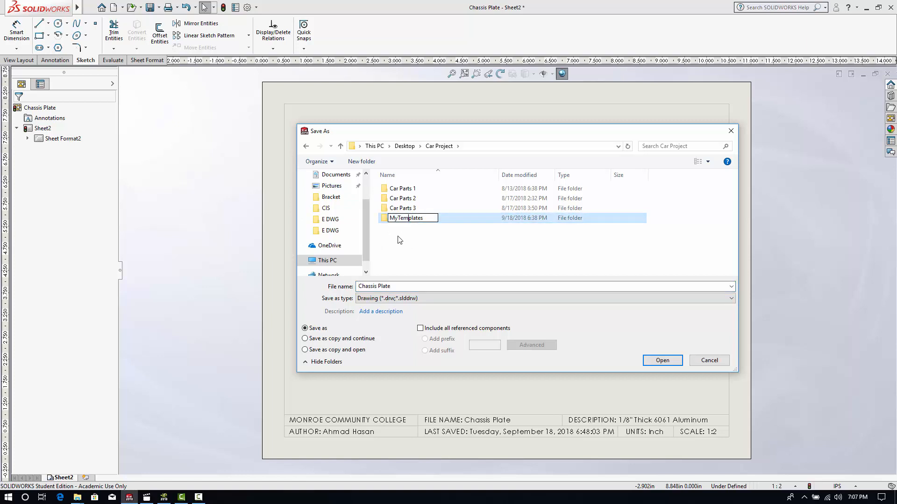
double_click(387, 221)
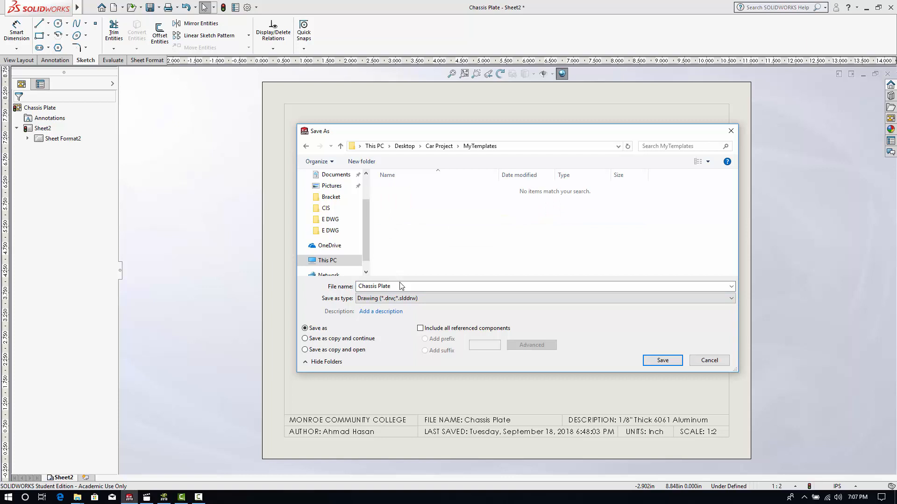
- Enter MCC Inch Drawing as the file name and open the choice of file types
click(401, 286)
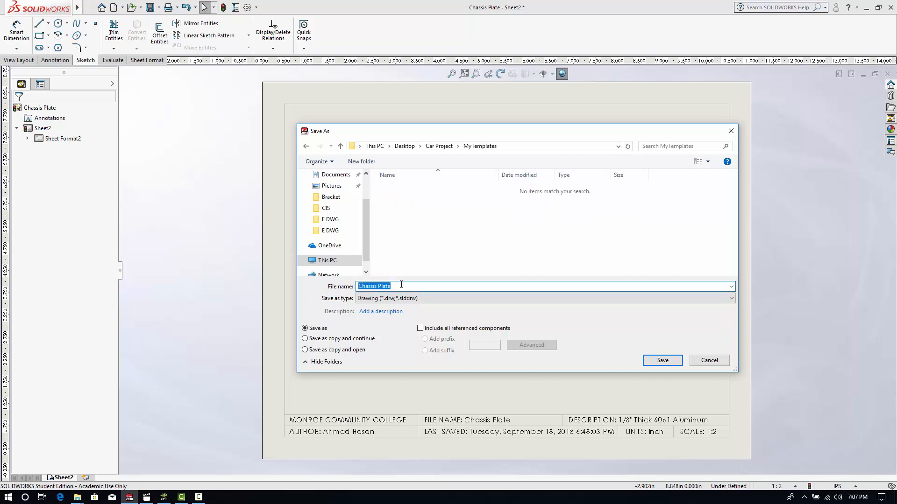
key(BackSpace)
click(367, 302)
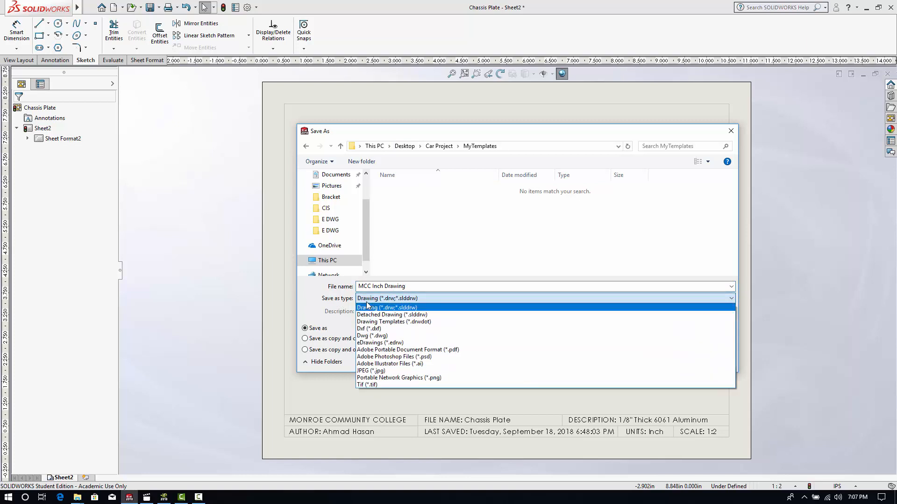
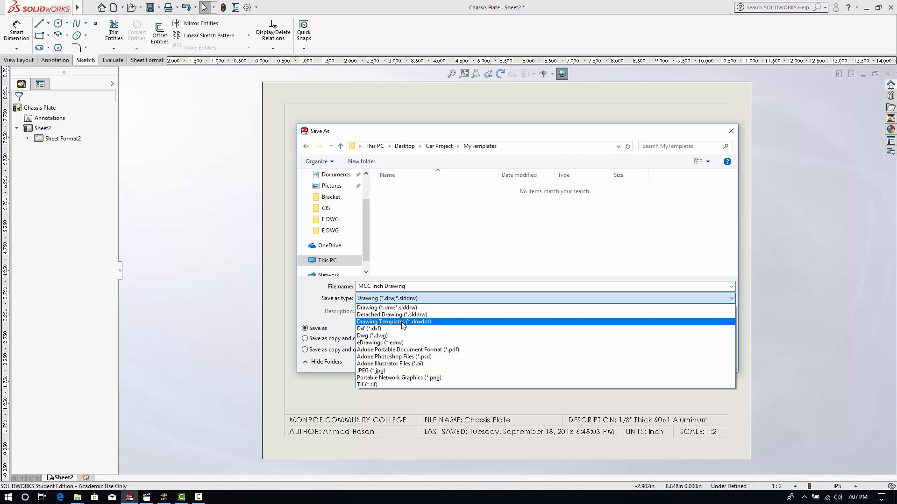
- Save the drawing as a Drawing Template (*.drwdot) named MCC Inch Drawing in the MyTemplates folder of Car Project on the Desktop
click(402, 322)
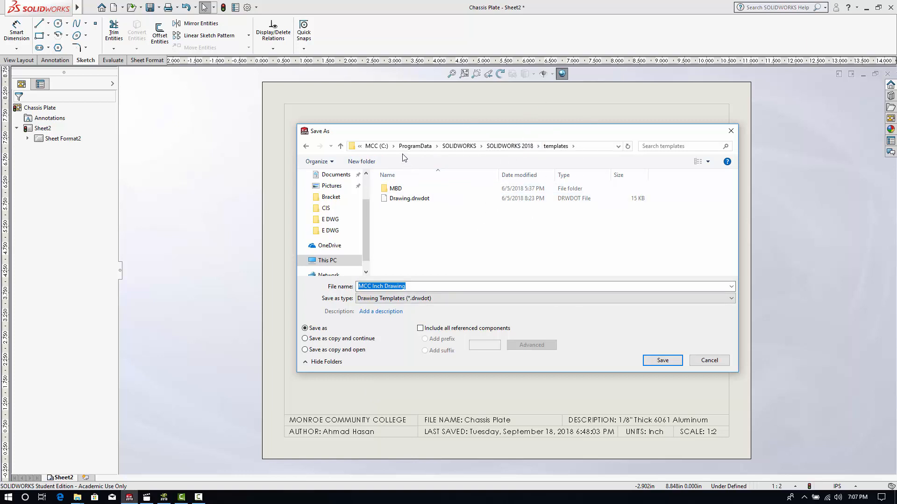
scroll(337, 201, up, 2)
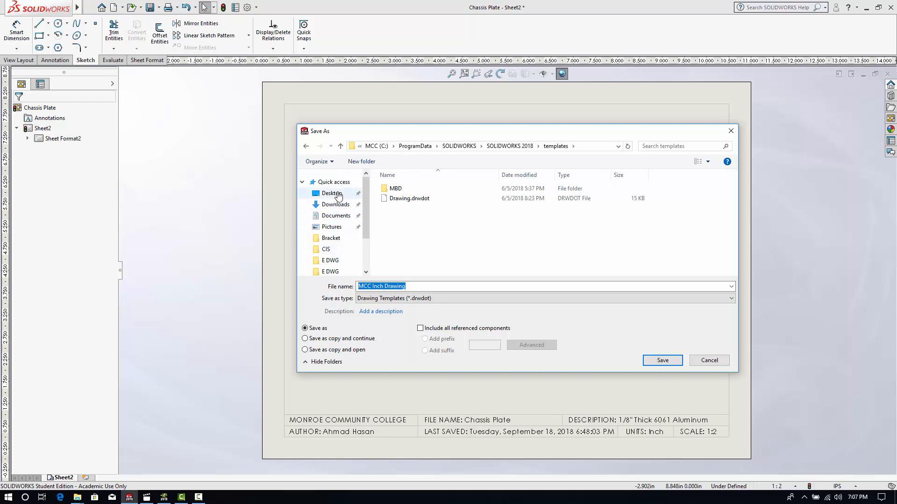
click(333, 193)
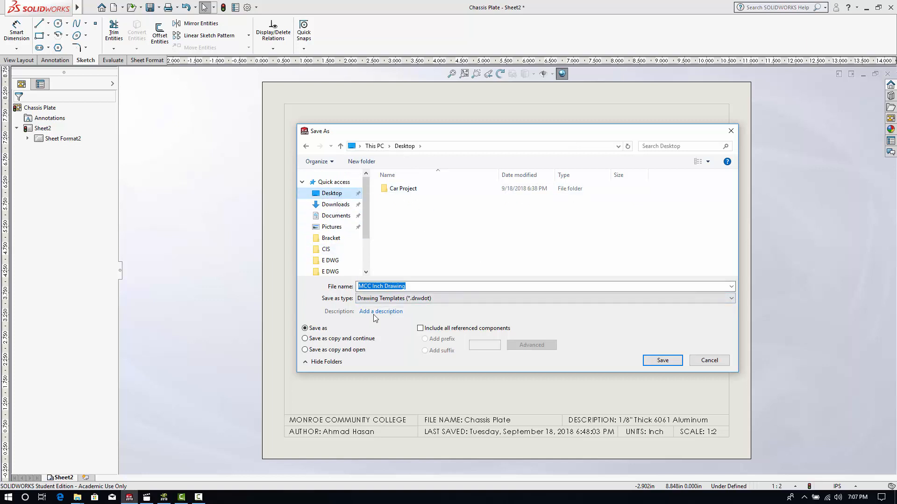
double_click(401, 189)
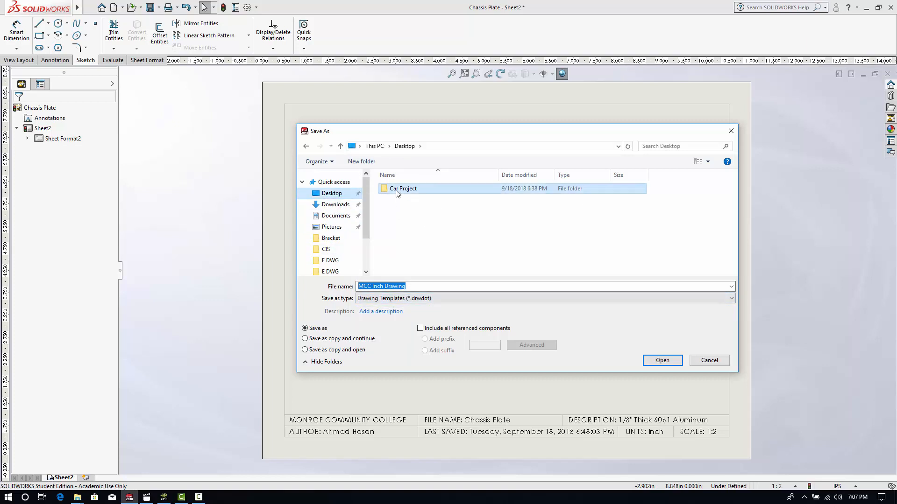
double_click(431, 221)
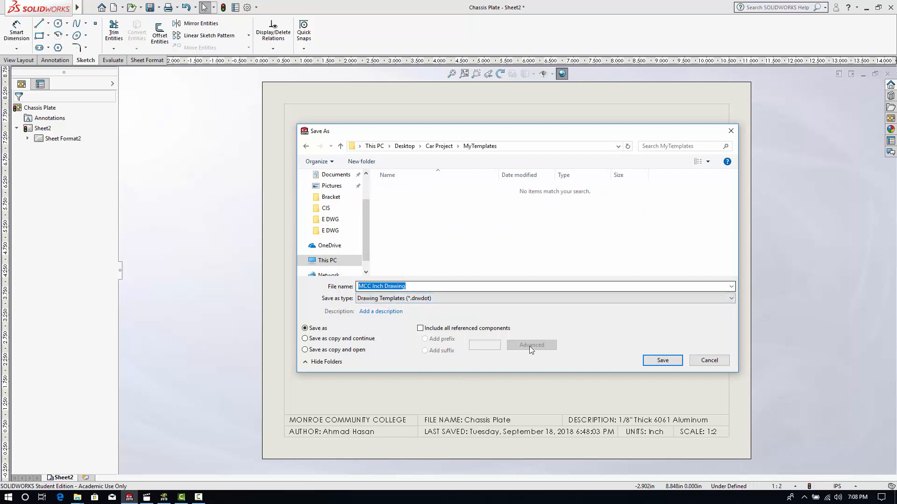
click(671, 362)
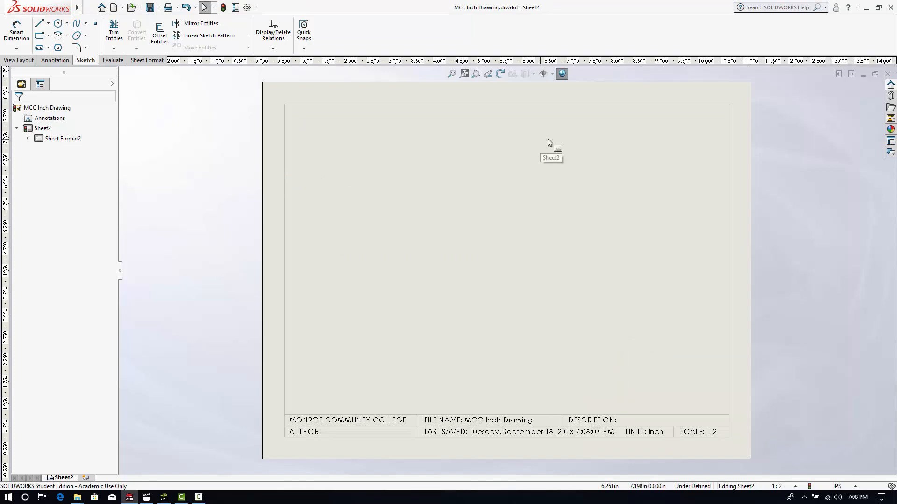
- Save the template again as a Detached Drawing (*.slddrw) named MCC Inch Drawing in MyTemplates, and close the document
mouse_move(37, 7)
click(89, 7)
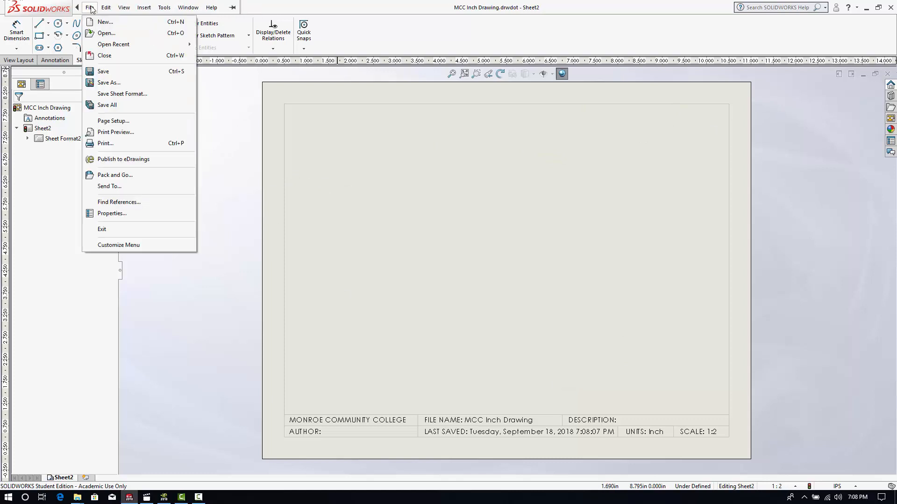
click(103, 82)
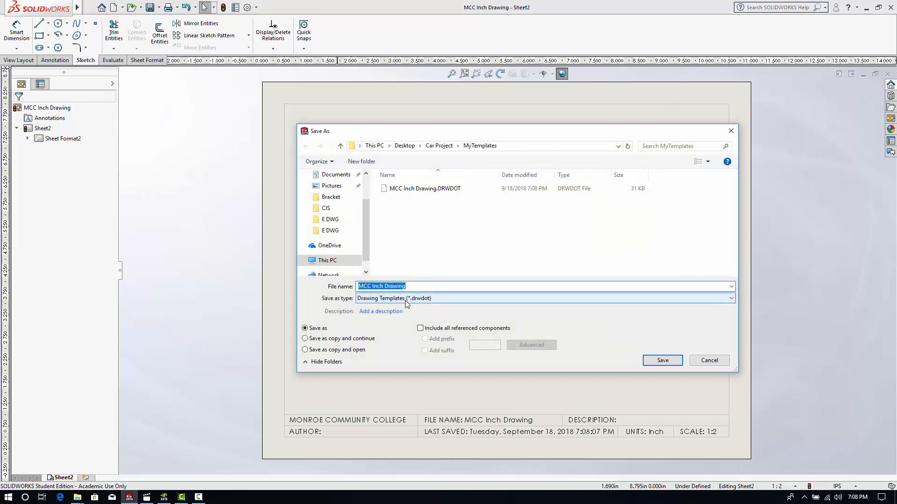
click(389, 299)
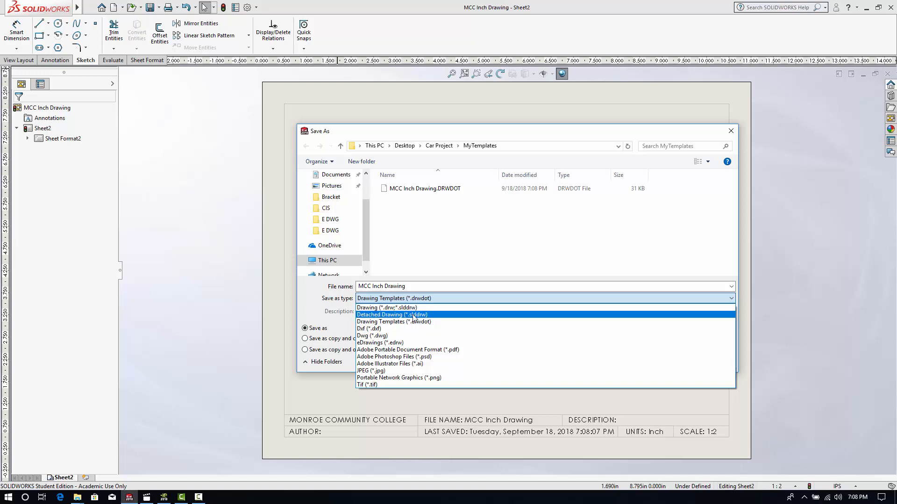
click(389, 316)
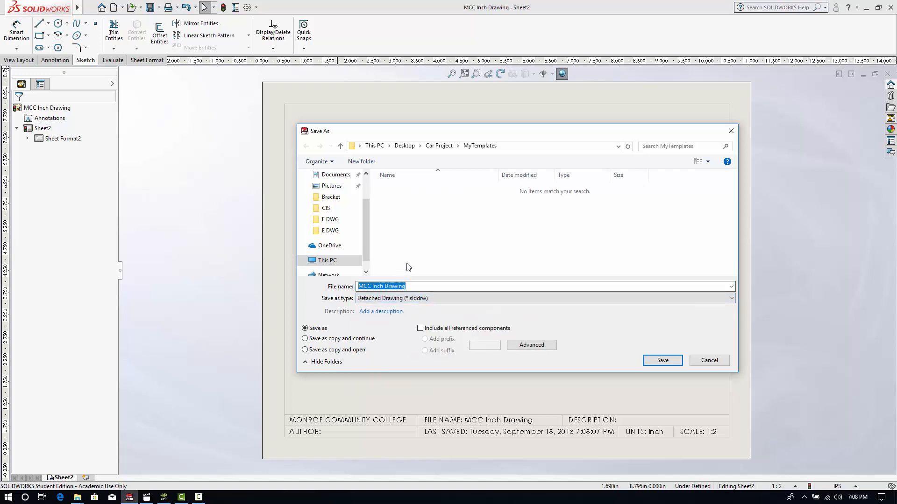
click(674, 365)
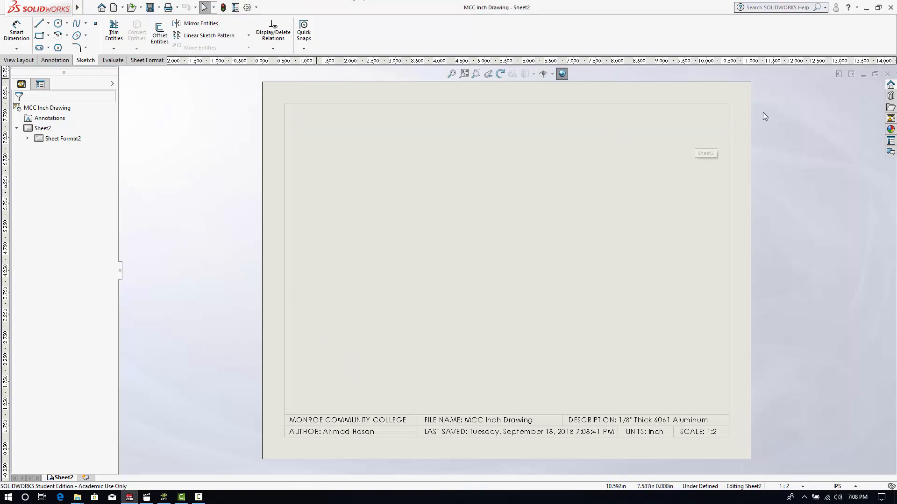
click(888, 74)
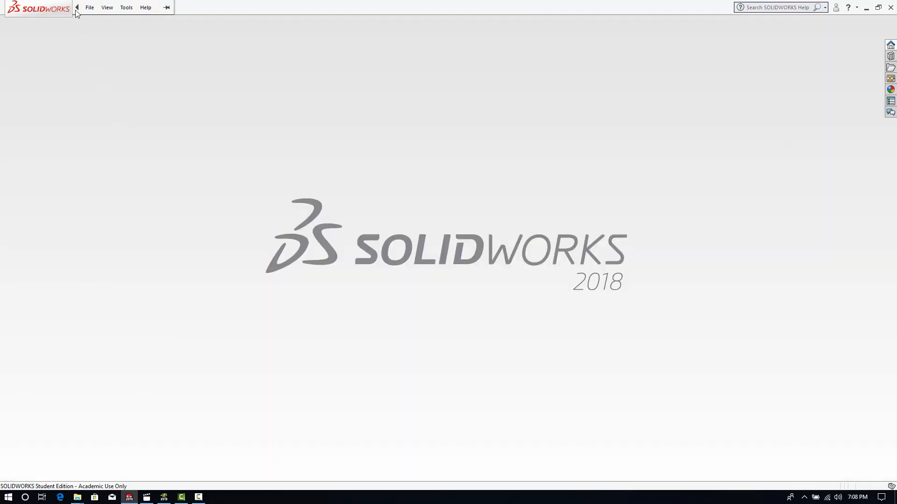
click(89, 8)
click(96, 21)
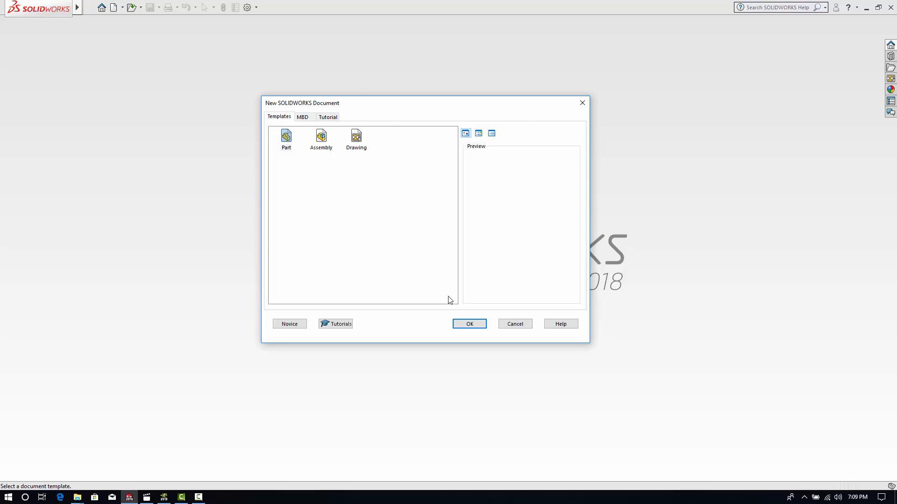
click(515, 324)
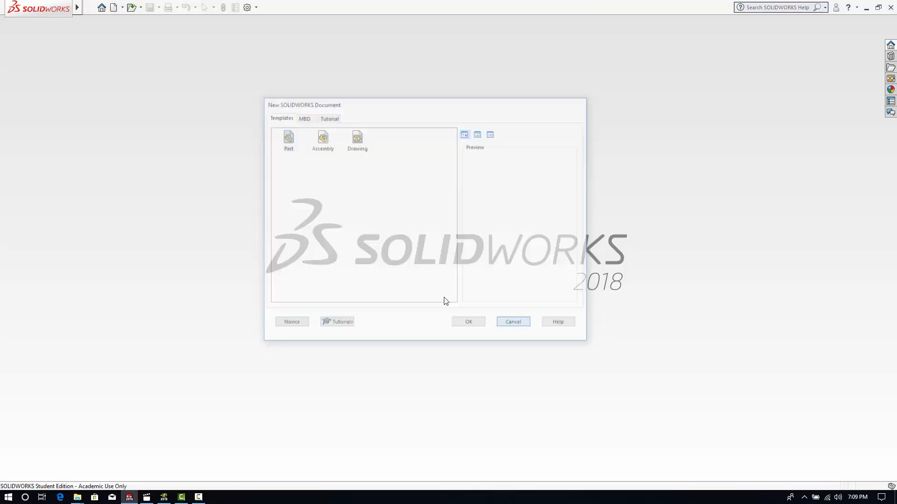
- Add Car Project's MyTemplates folder to the Document Templates file locations in the system options and accept the search path change
click(247, 7)
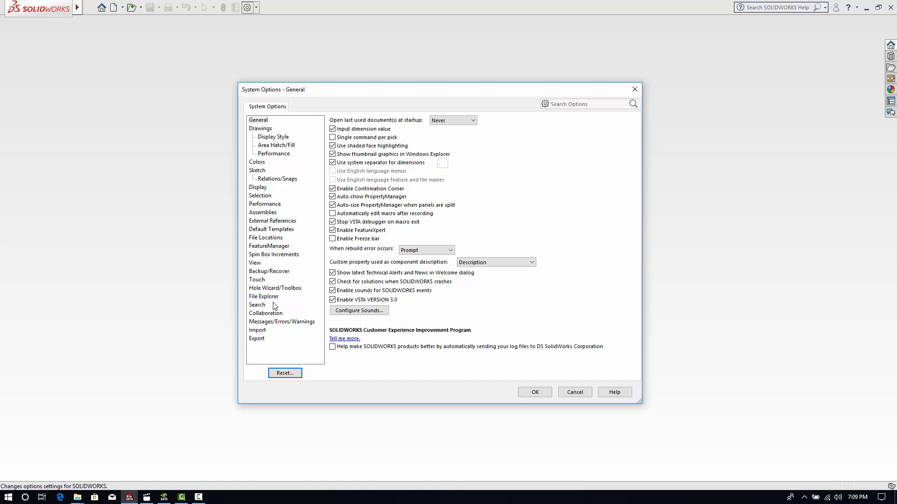
click(274, 238)
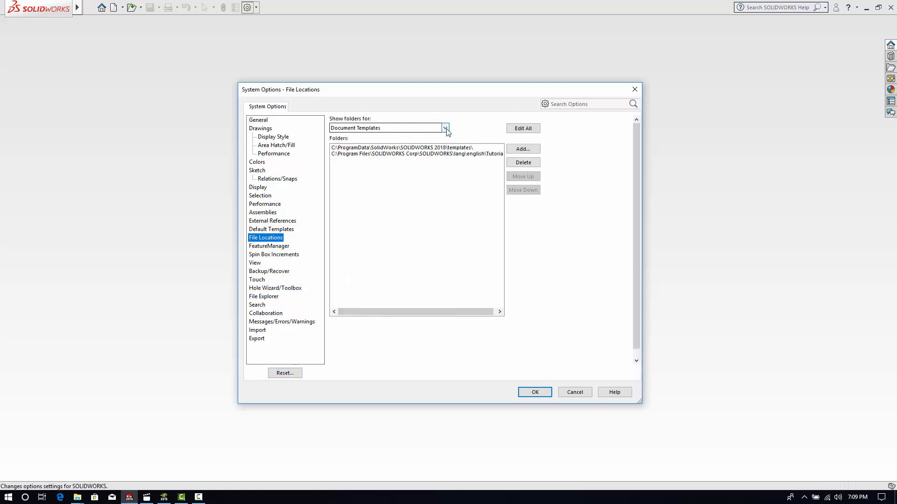
click(446, 129)
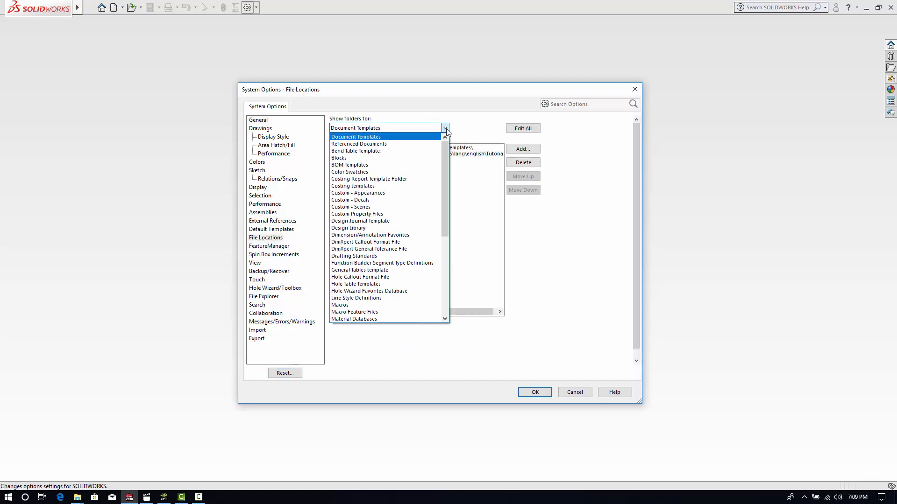
click(360, 137)
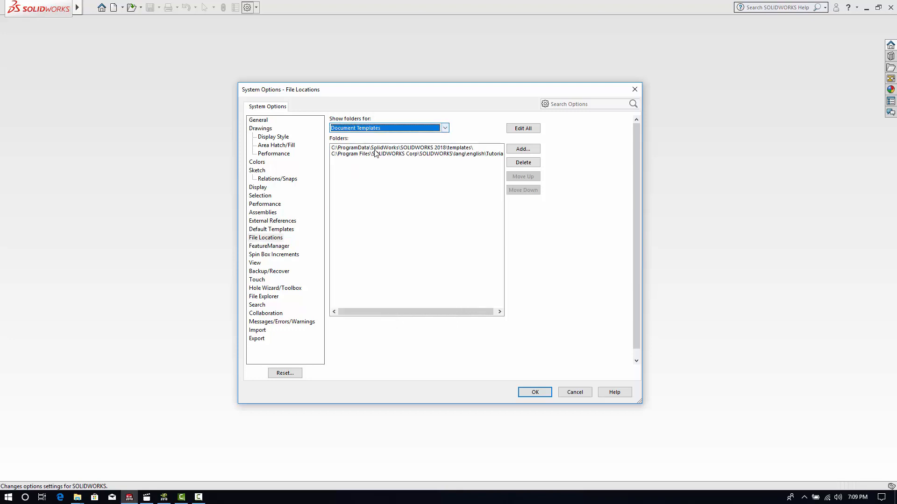
click(523, 149)
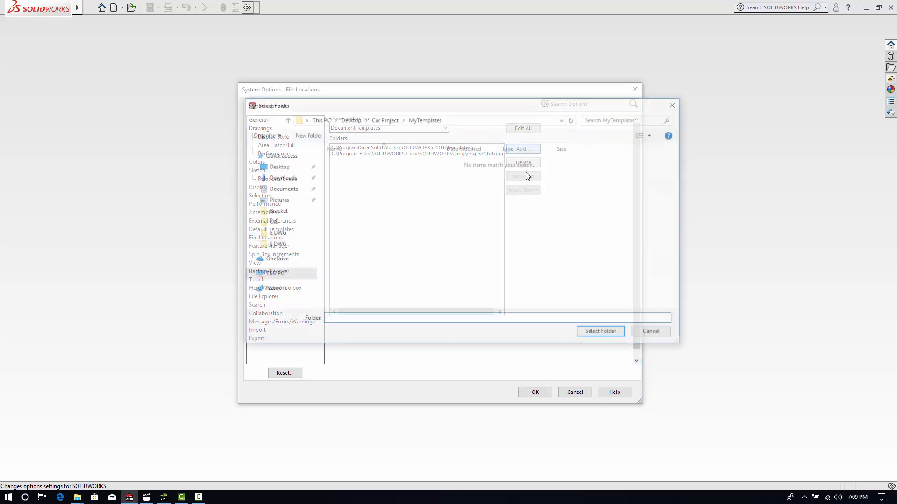
click(384, 119)
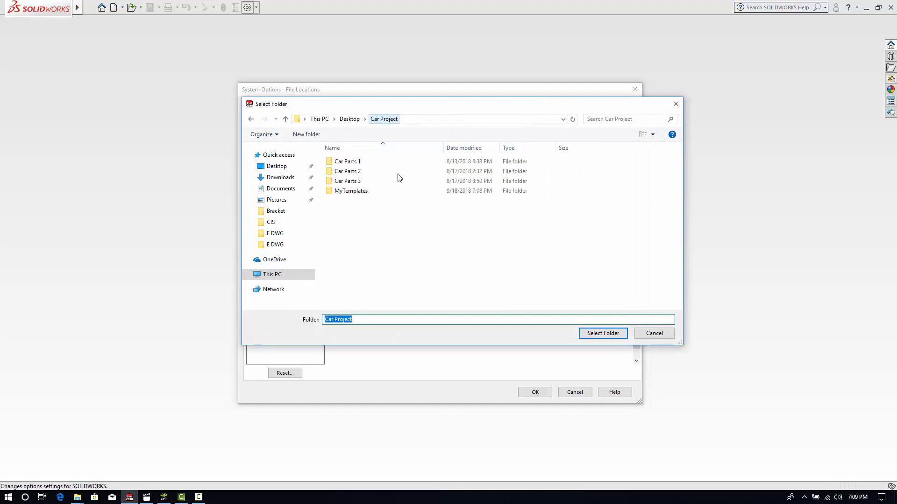
click(351, 195)
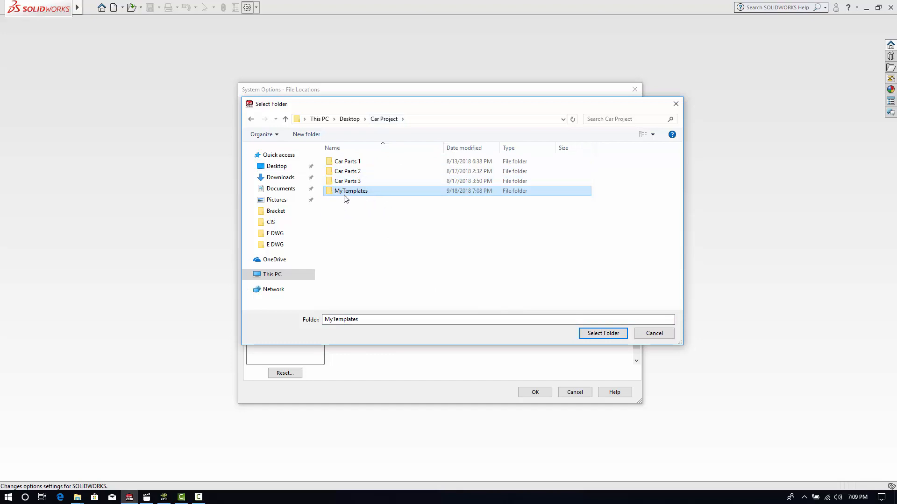
click(594, 339)
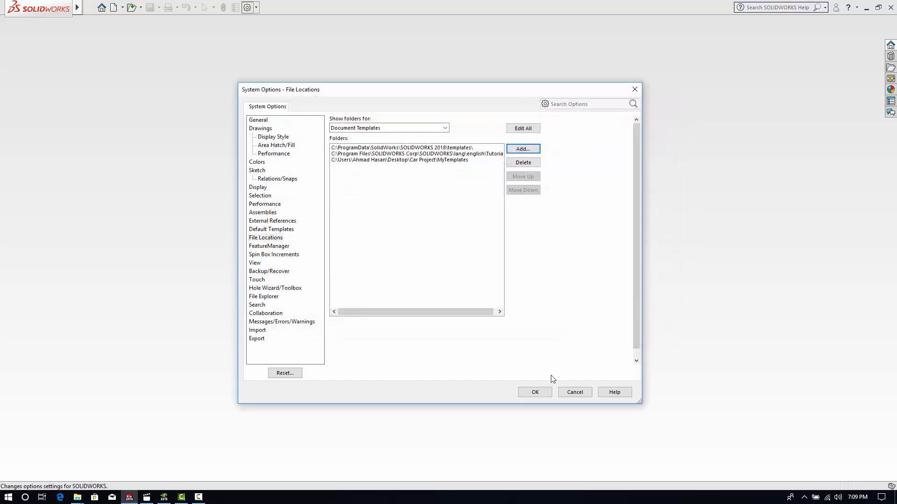
click(535, 393)
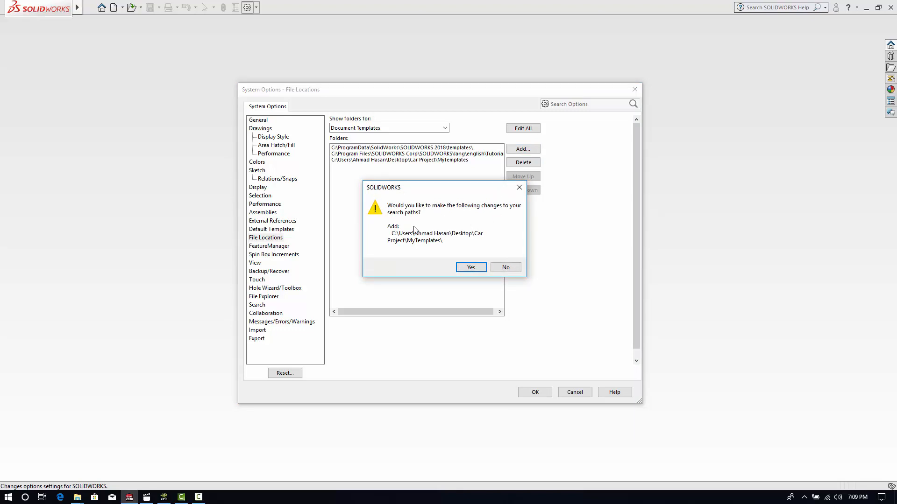
click(471, 267)
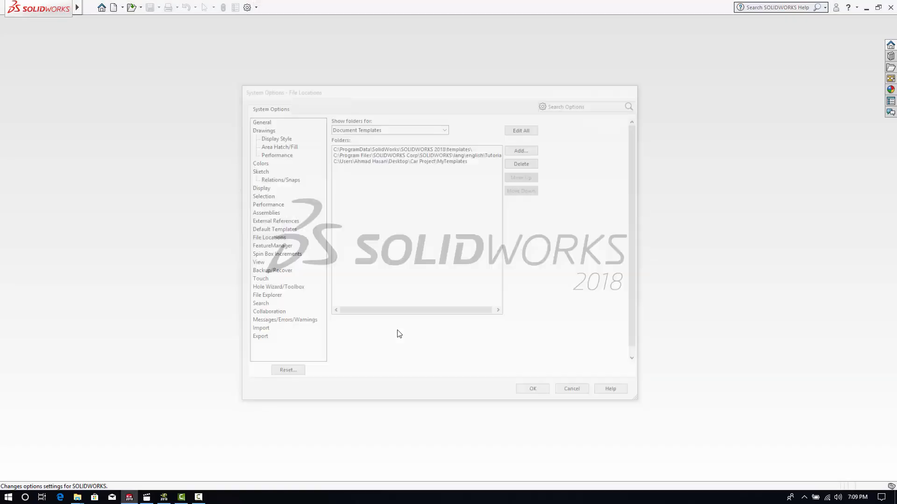
- Create a new document from the MCC Inch Drawing template in MyTemplates
click(88, 7)
click(96, 22)
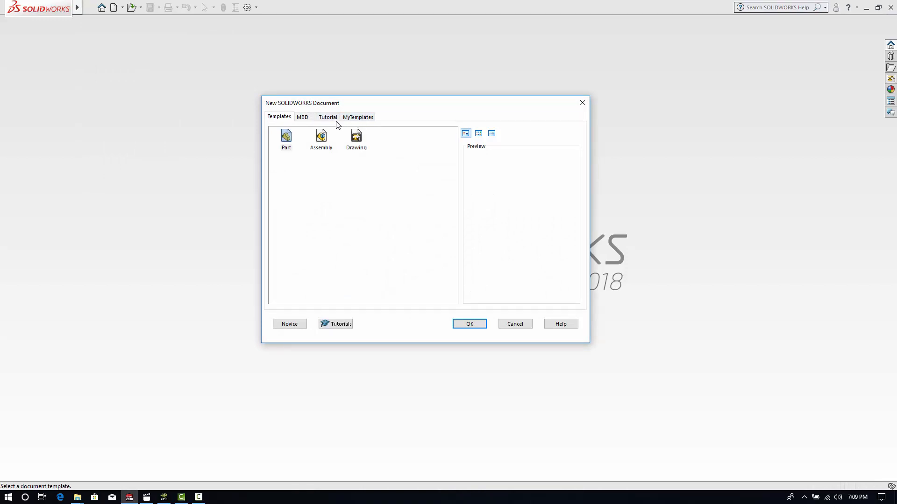
click(364, 118)
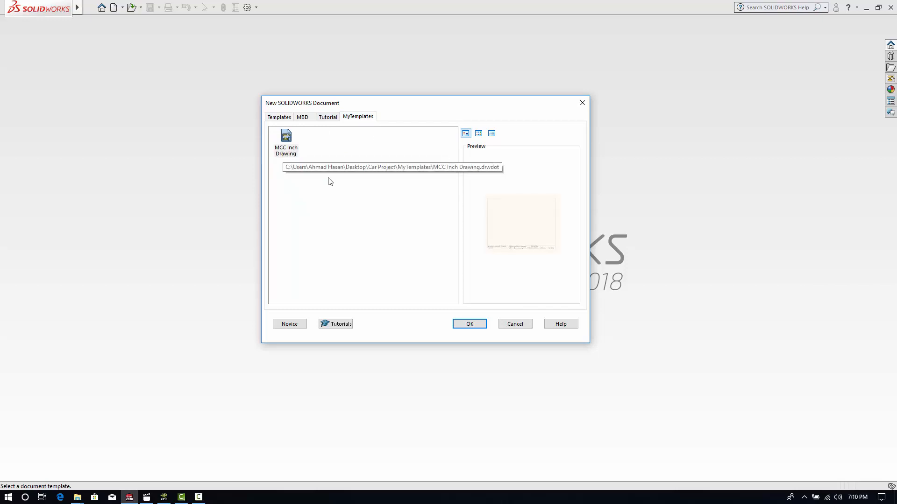
click(469, 324)
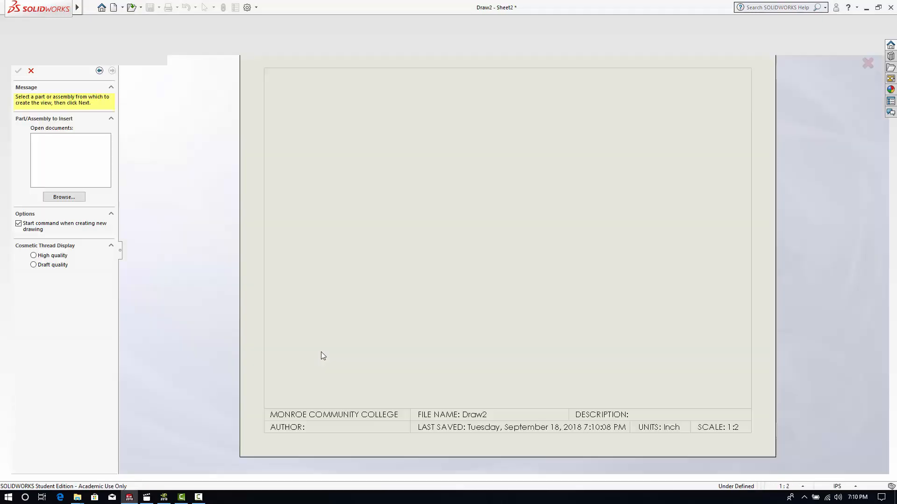
- Load the Steering Arm part from the Steering Arm folder in Car Parts 1 as the source of the model view
scroll(621, 276, down, 1)
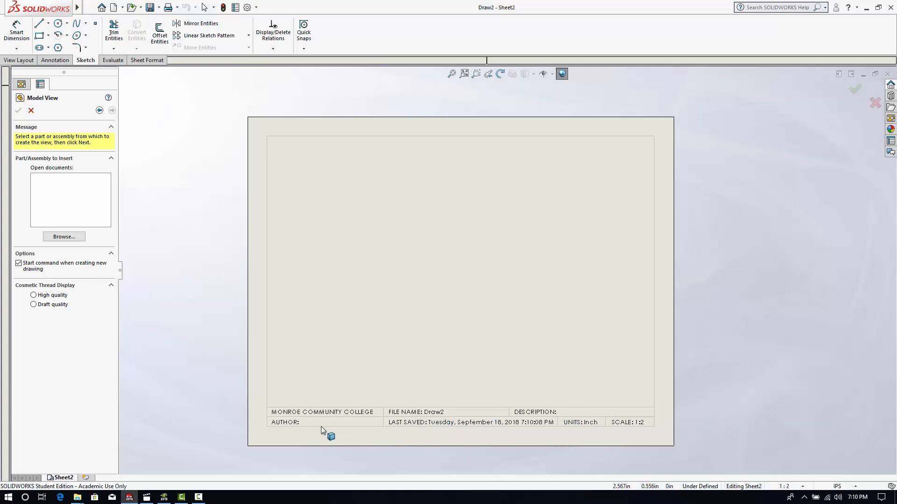
click(65, 237)
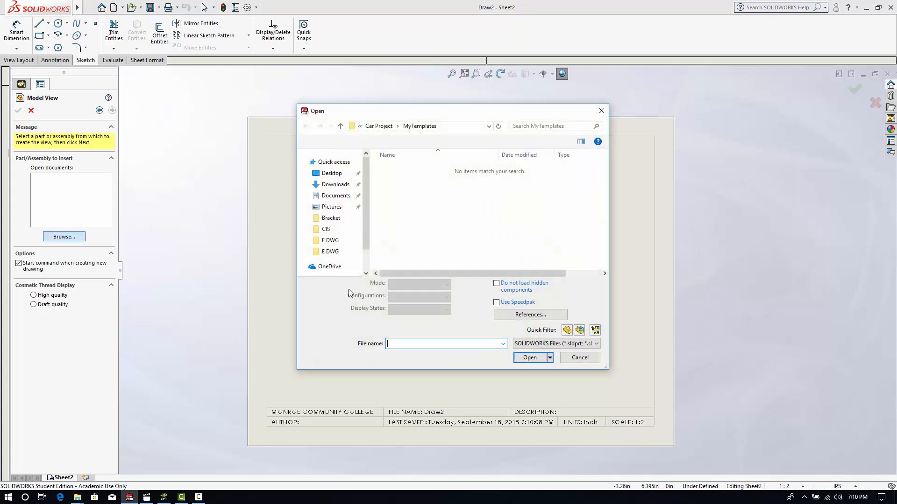
click(378, 126)
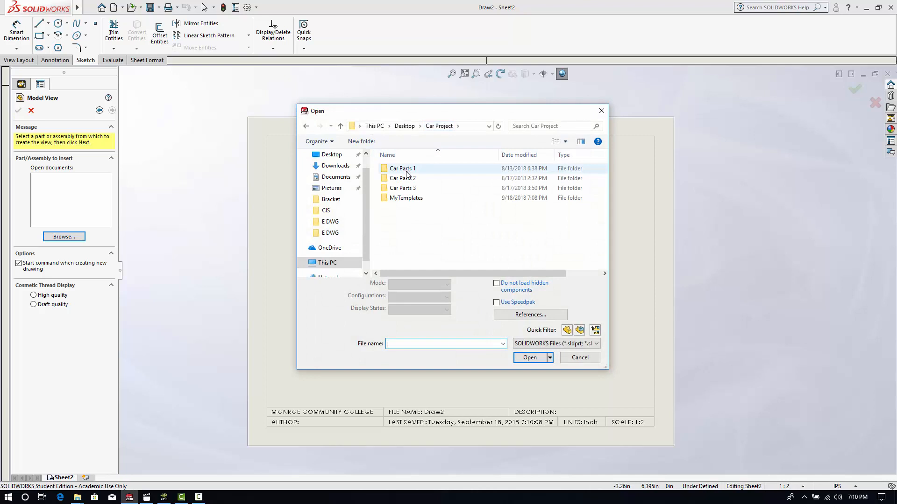
double_click(410, 170)
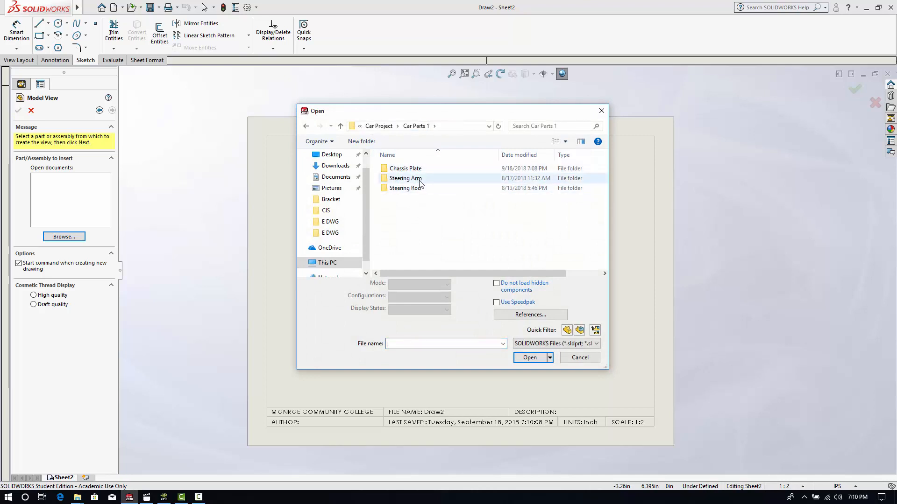
double_click(420, 179)
click(411, 170)
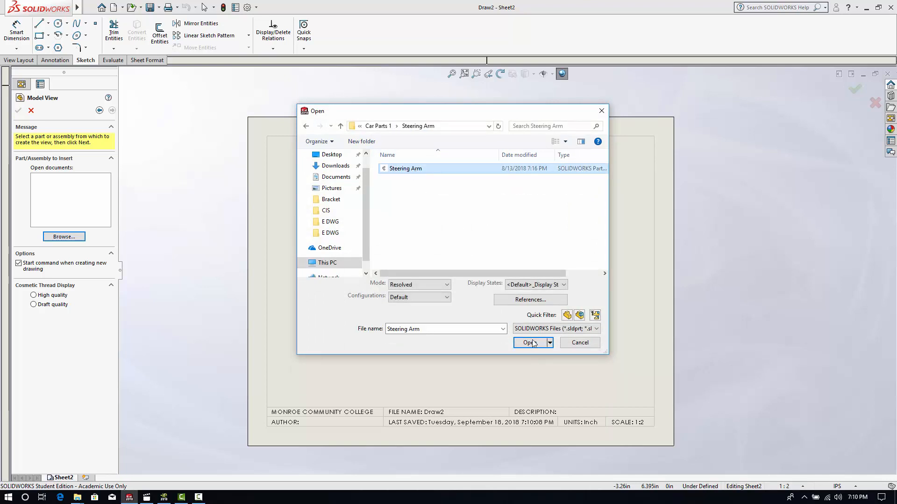
click(533, 343)
- Place the Steering Arm view near the middle of the sheet, finish without projected views, and check the filled-in title block
click(464, 269)
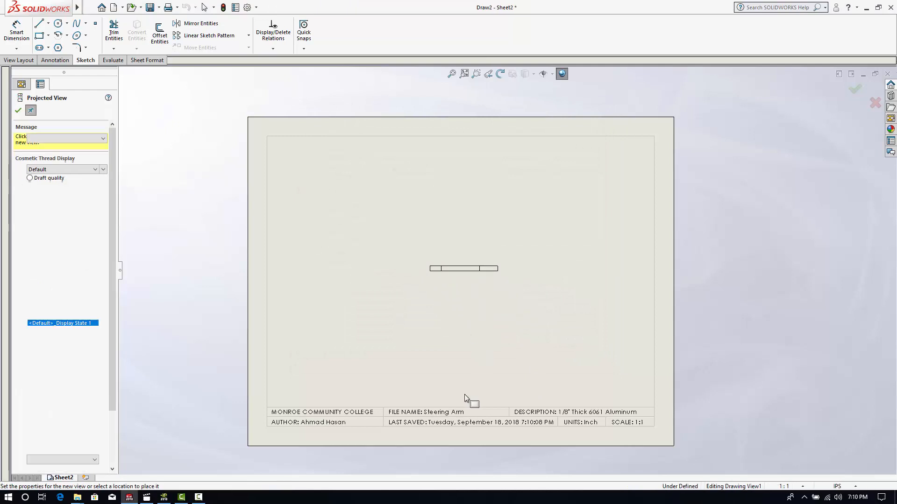
click(21, 111)
scroll(441, 442, down, 2)
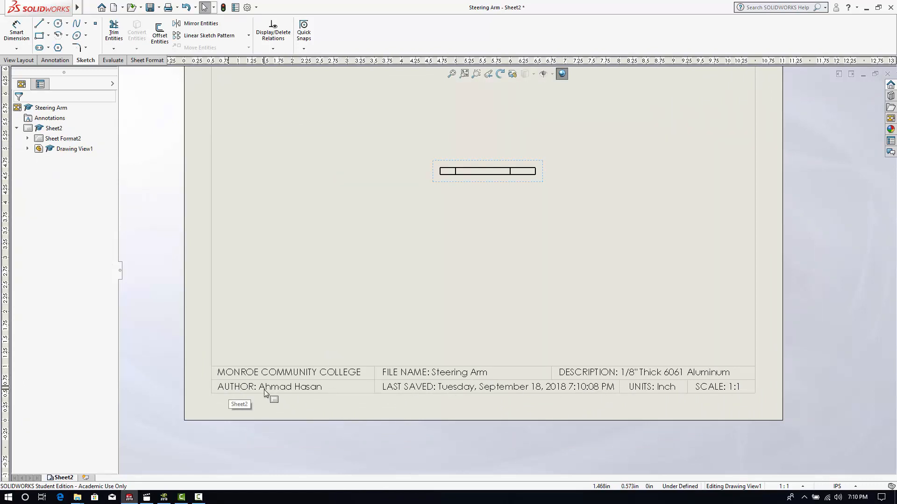
scroll(500, 392, up, 3)
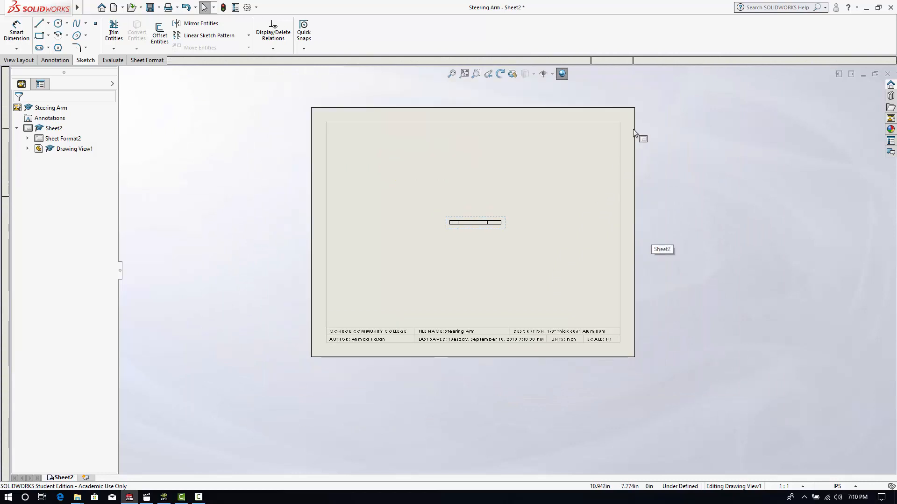
click(464, 73)
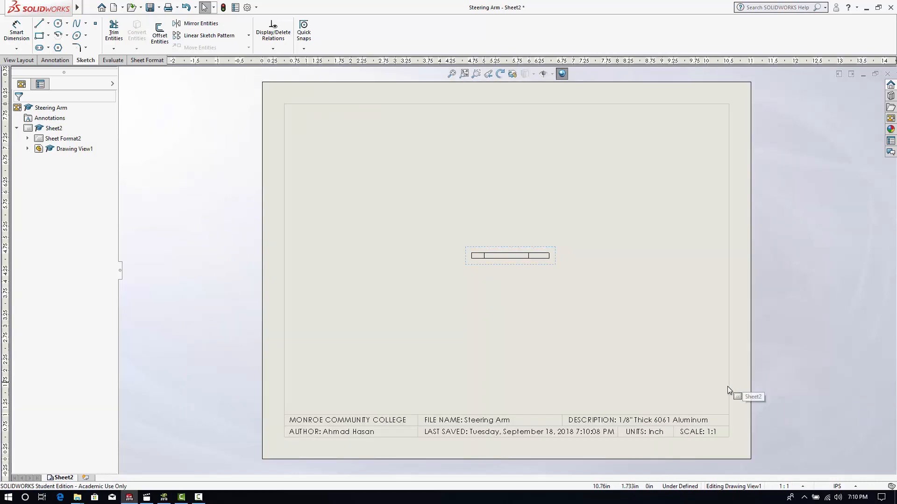